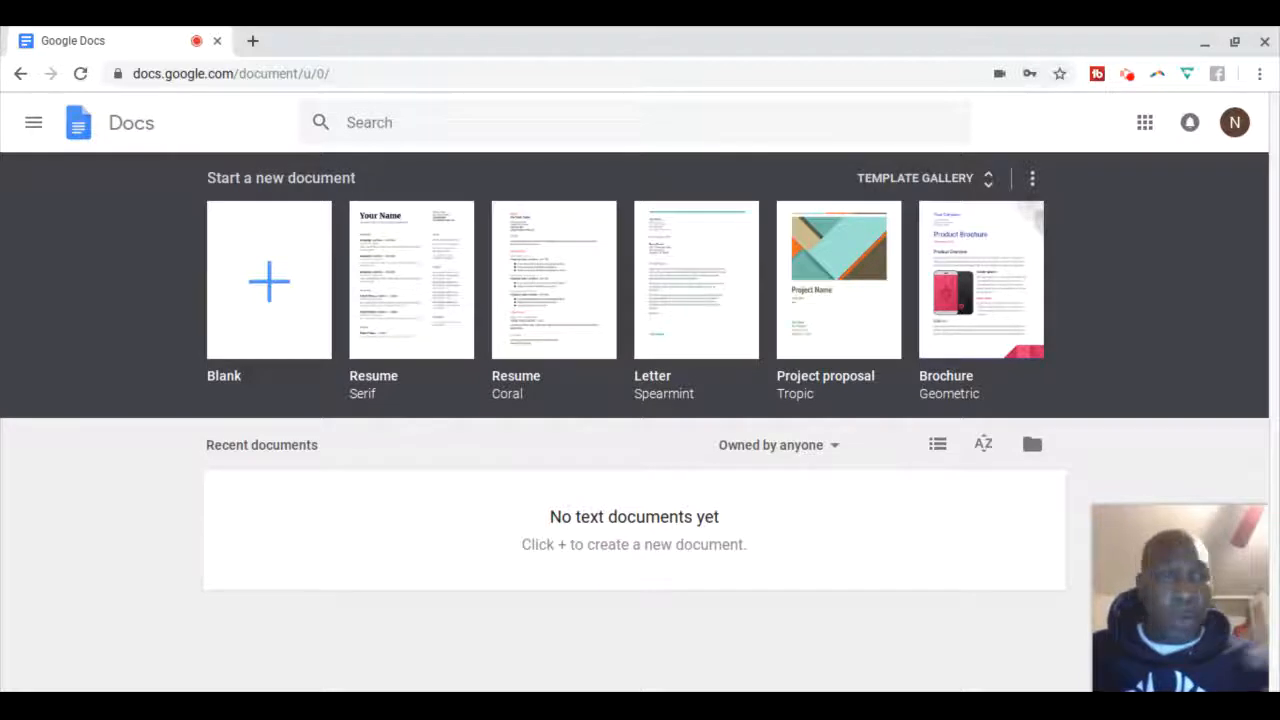
Open the Google apps panel from the Docs home page and browse its list of apps
{"action": "left_click", "coordinate": [1145, 124]}
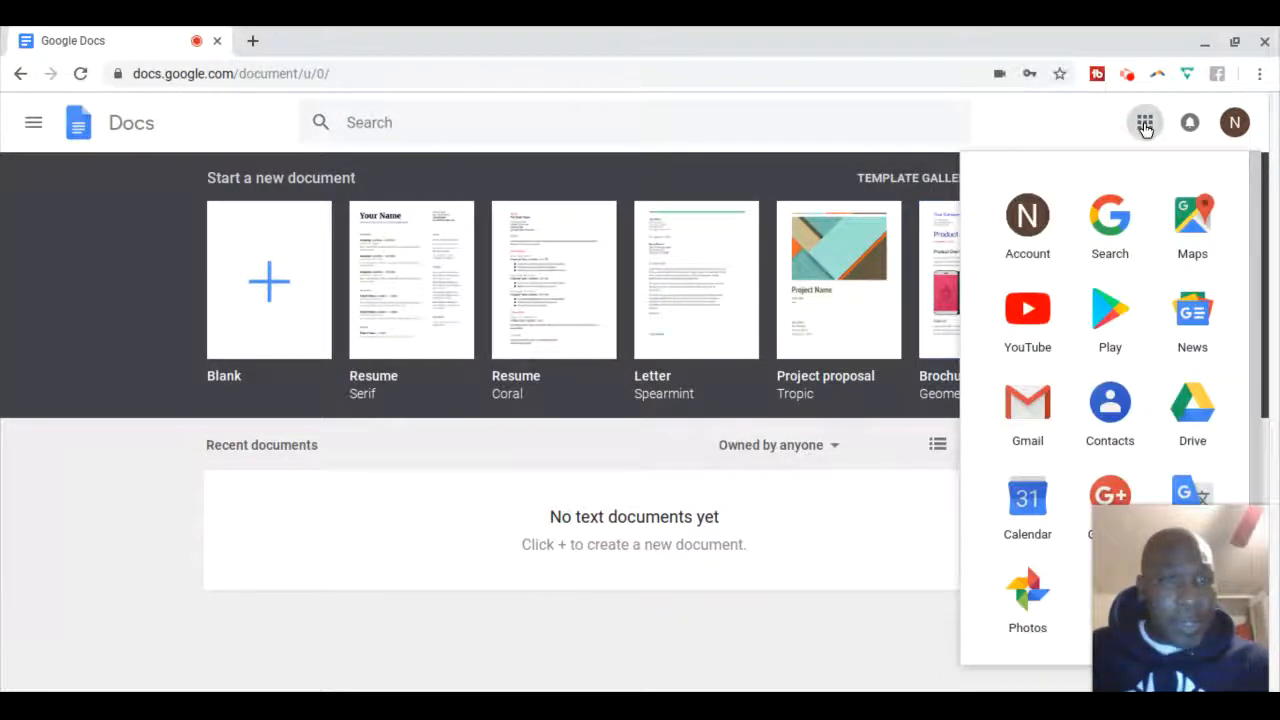
{"action": "scroll", "coordinate": [1106, 323], "scroll_direction": "down", "scroll_amount": 1}
{"action": "scroll", "coordinate": [1100, 322], "scroll_direction": "down", "scroll_amount": 1}
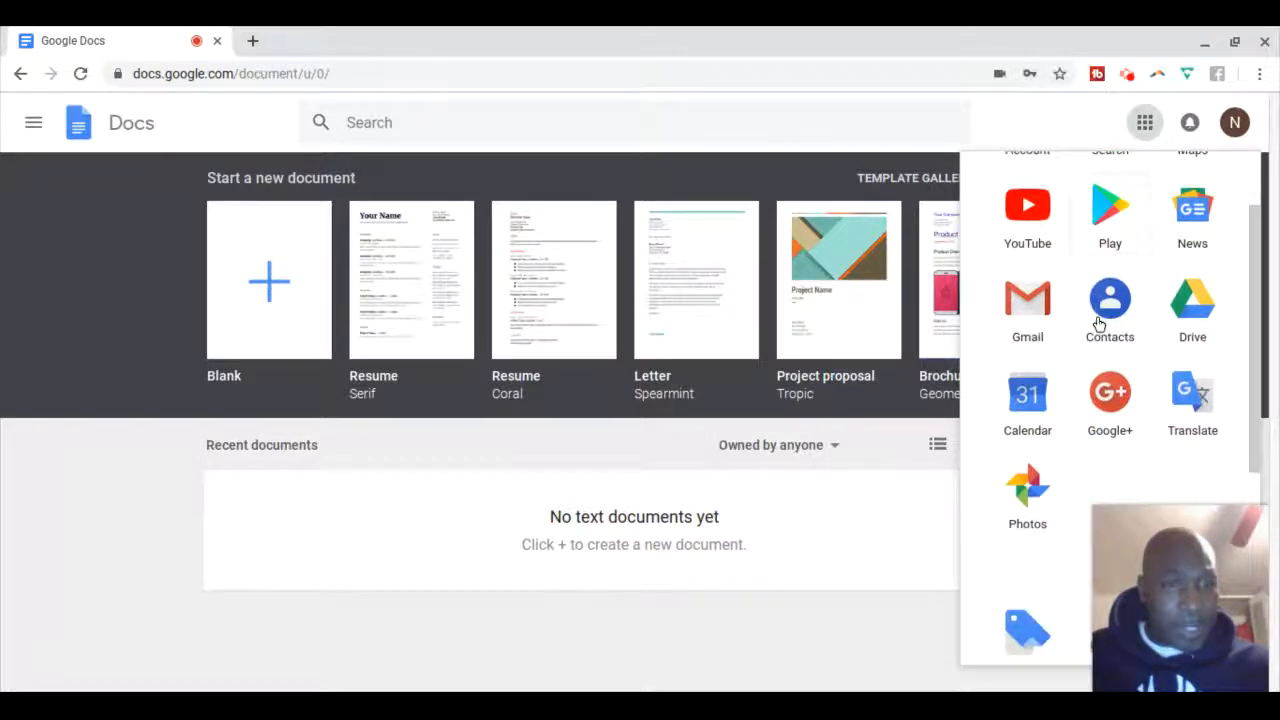
{"action": "scroll", "coordinate": [1100, 322], "scroll_direction": "up", "scroll_amount": 2}
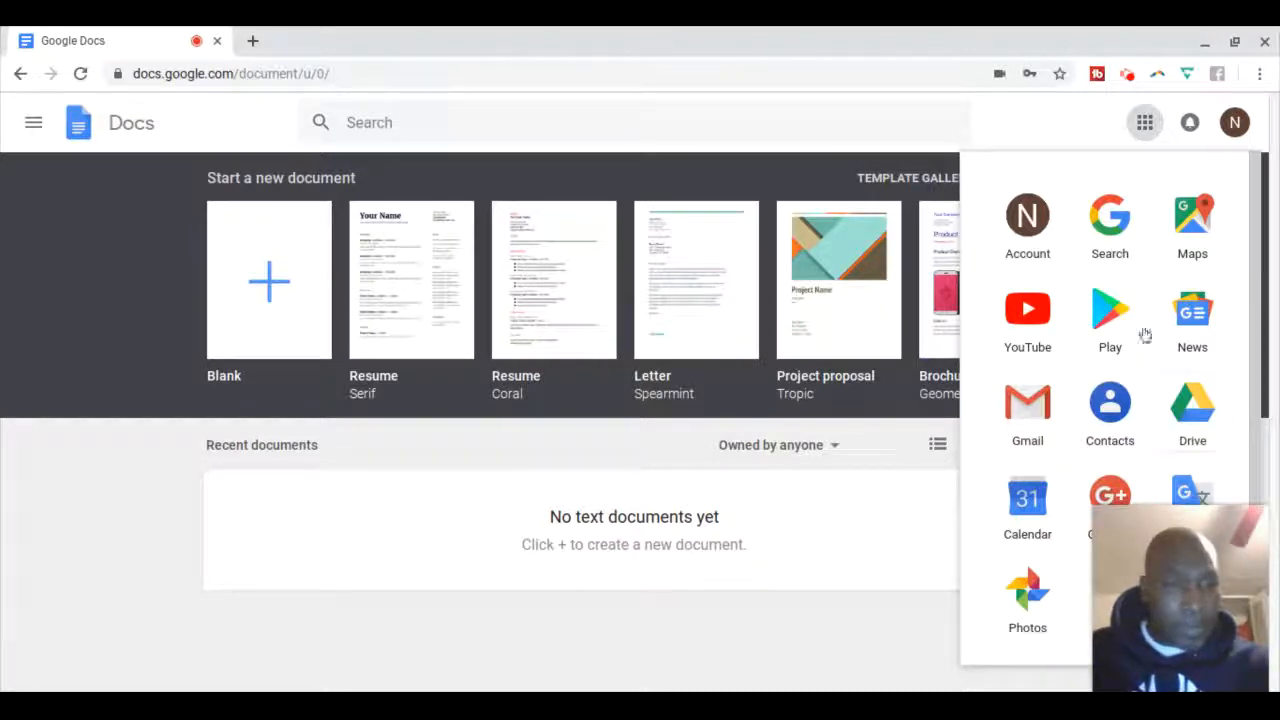
{"action": "scroll", "coordinate": [1130, 320], "scroll_direction": "down", "scroll_amount": 3}
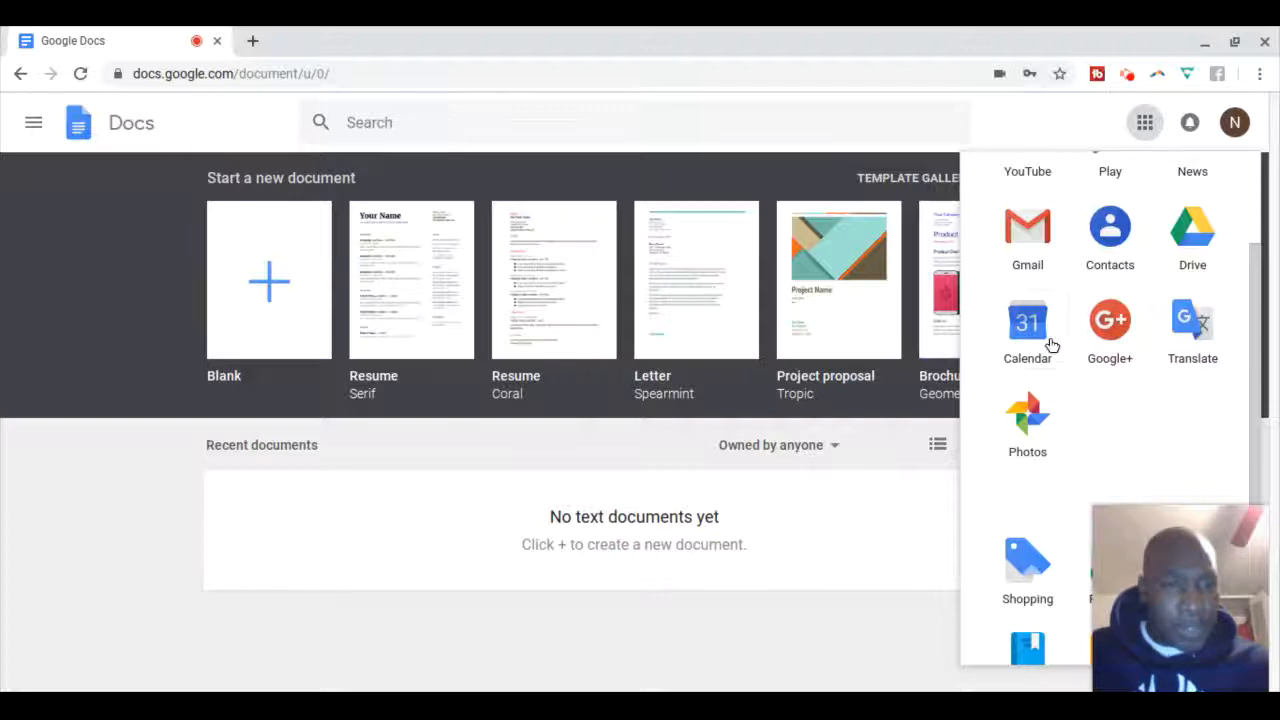
{"action": "scroll", "coordinate": [1048, 387], "scroll_direction": "down", "scroll_amount": 2}
{"action": "scroll", "coordinate": [1048, 387], "scroll_direction": "down", "scroll_amount": 1}
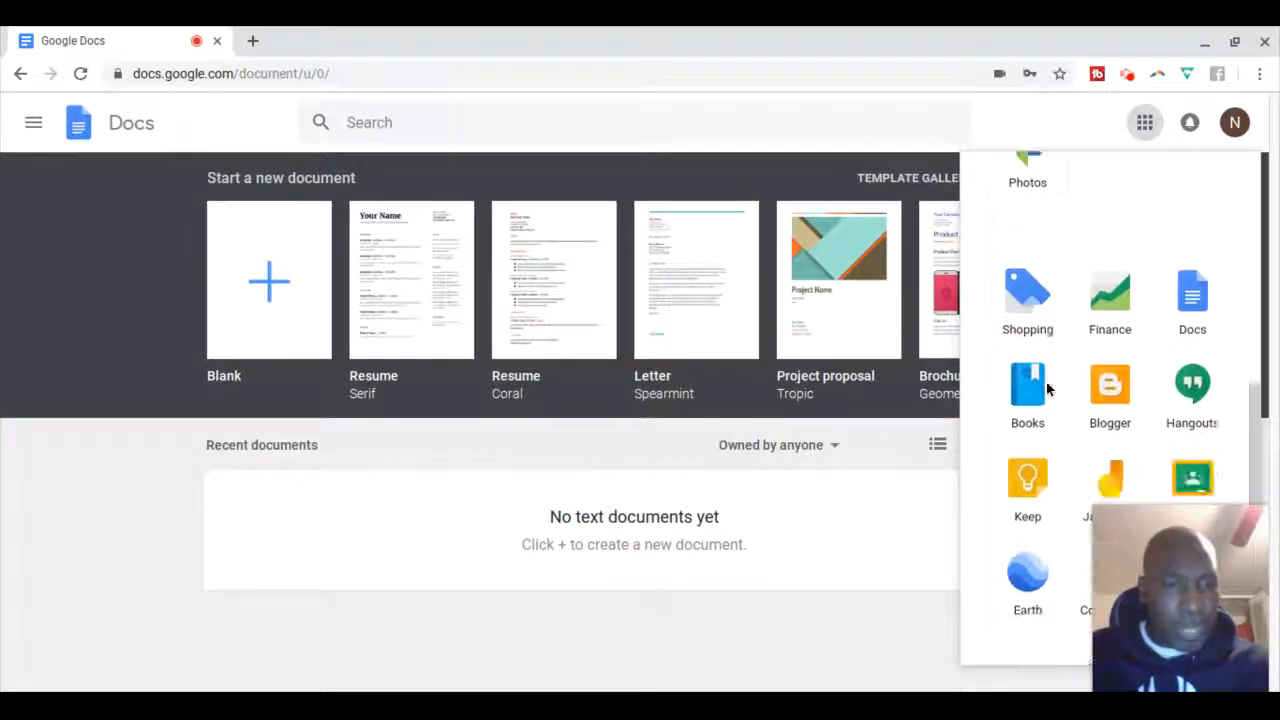
{"action": "scroll", "coordinate": [1086, 362], "scroll_direction": "down", "scroll_amount": 1}
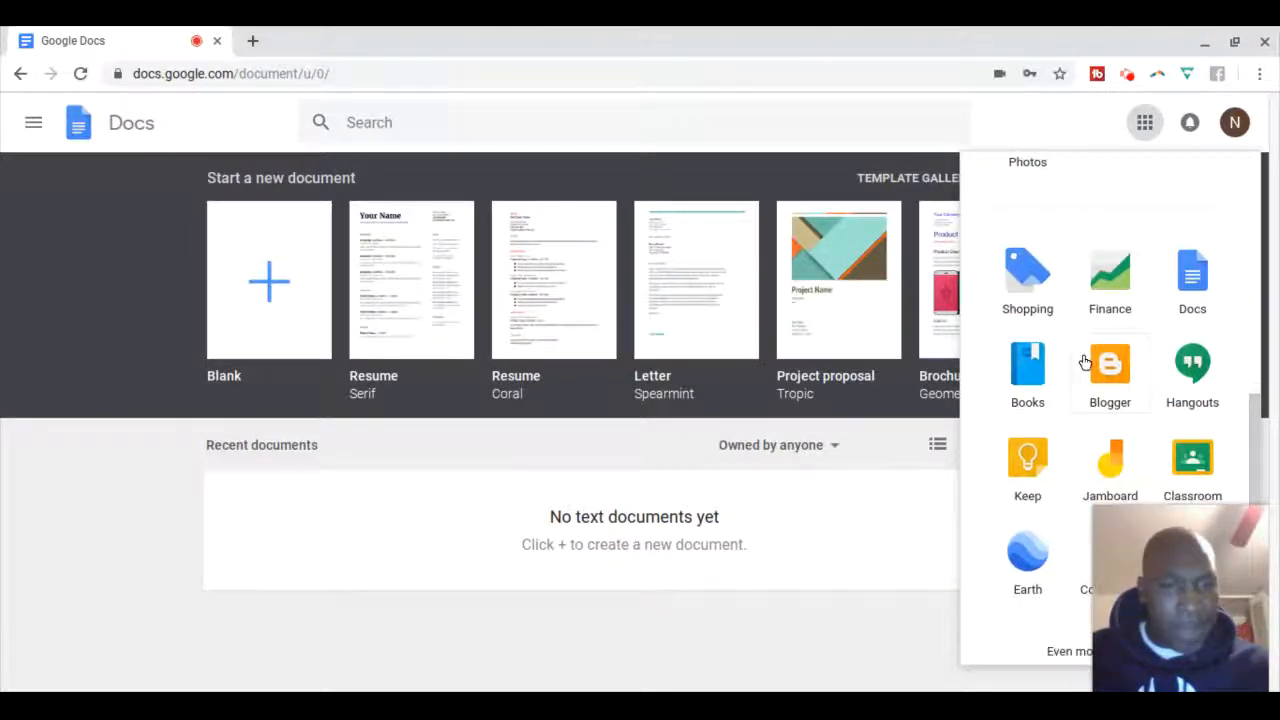
{"action": "scroll", "coordinate": [1086, 362], "scroll_direction": "up", "scroll_amount": 3}
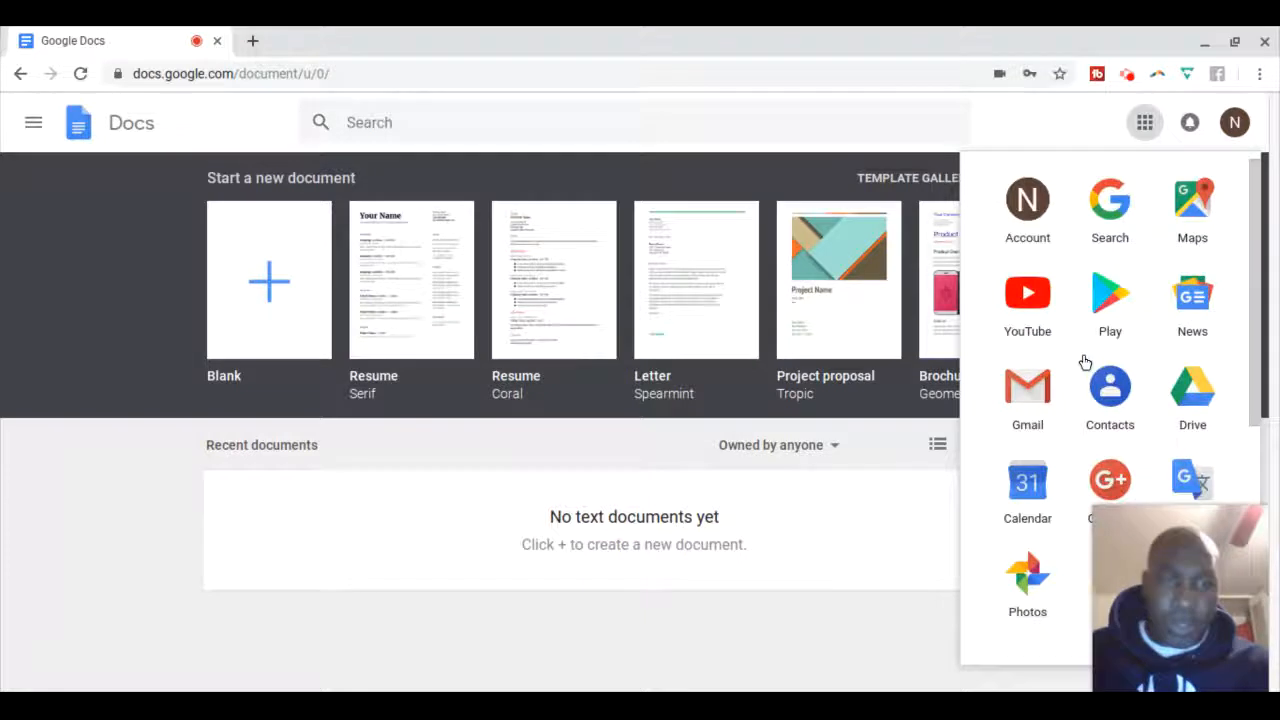
Close the apps panel and start a new Blank document
{"action": "left_click", "coordinate": [1036, 129]}
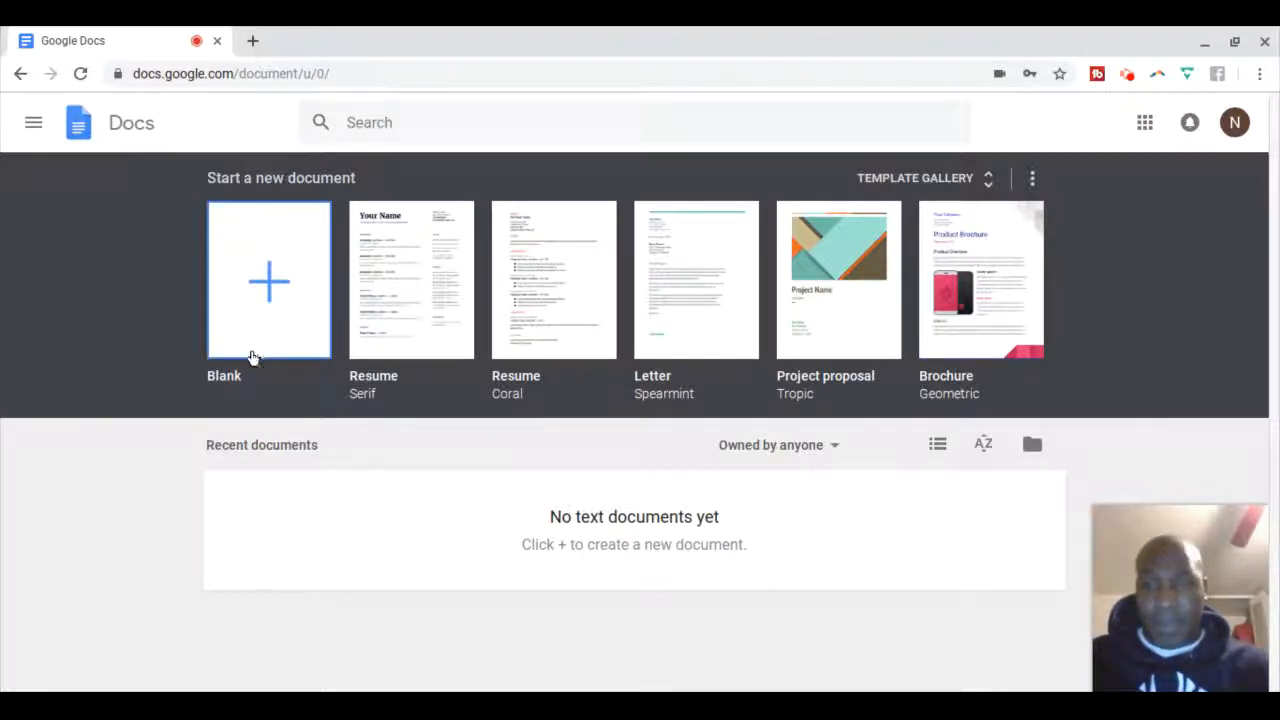
{"action": "left_click", "coordinate": [273, 285]}
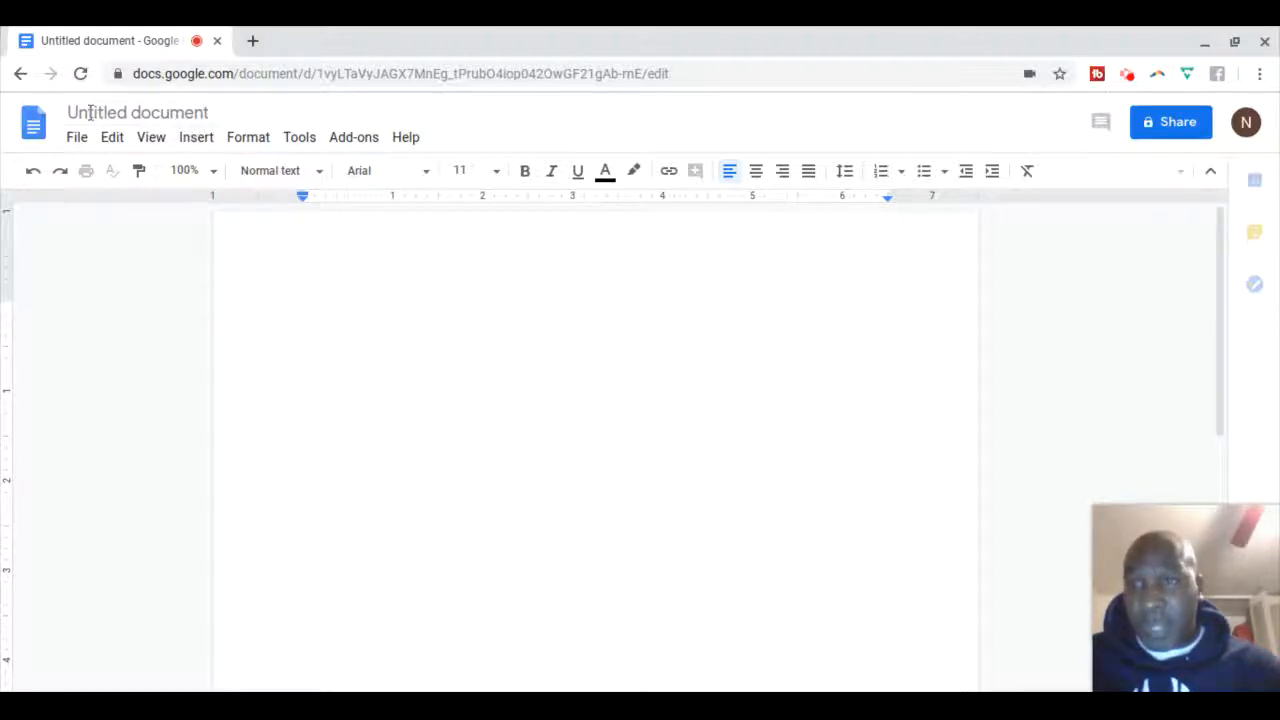
Retitle the Untitled document to 'How To Format Kindle Book'
{"action": "left_click", "coordinate": [212, 113]}
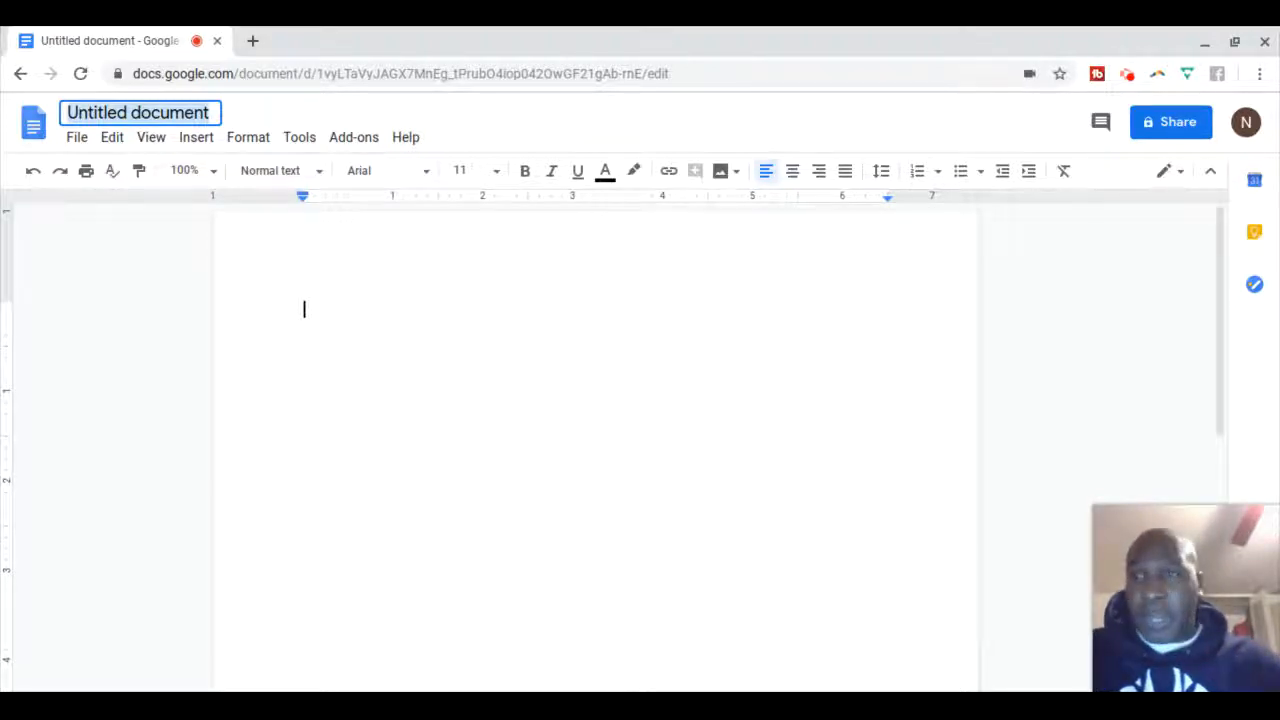
{"action": "type", "text": "HOw"}
{"action": "key", "text": "BackSpace"}
{"action": "key", "text": "BackSpace"}
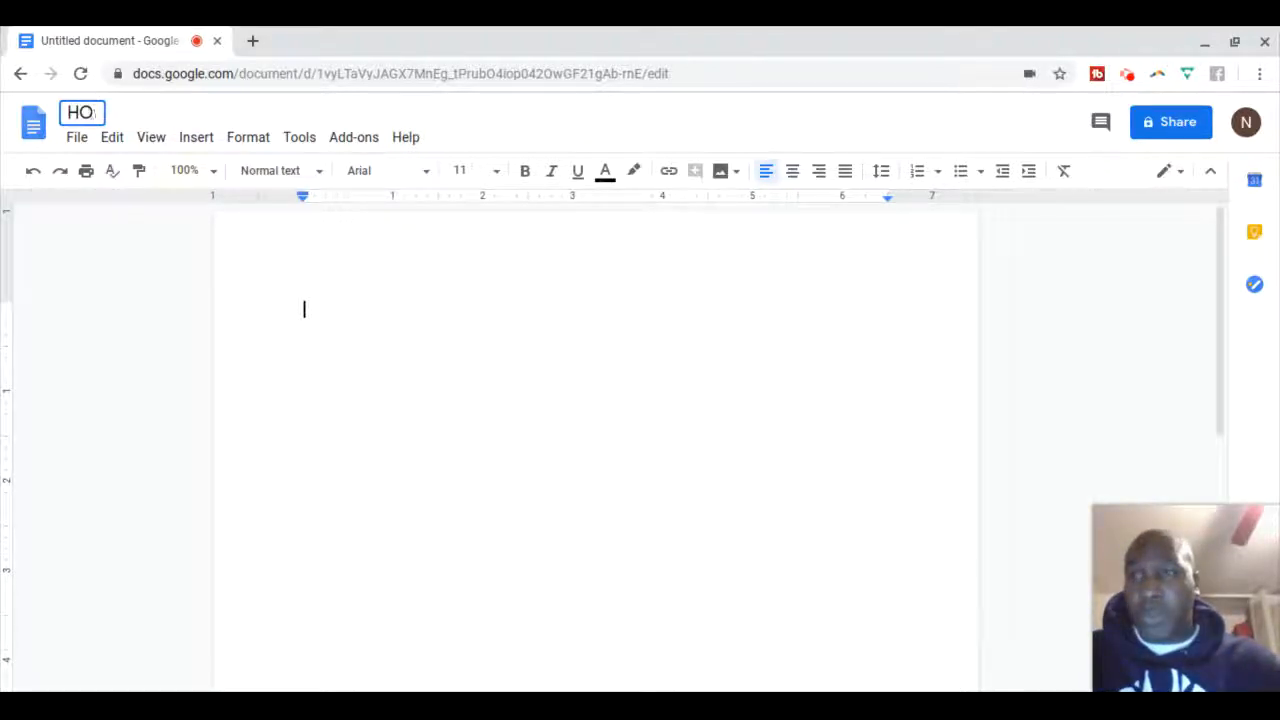
{"action": "type", "text": "ow To"}
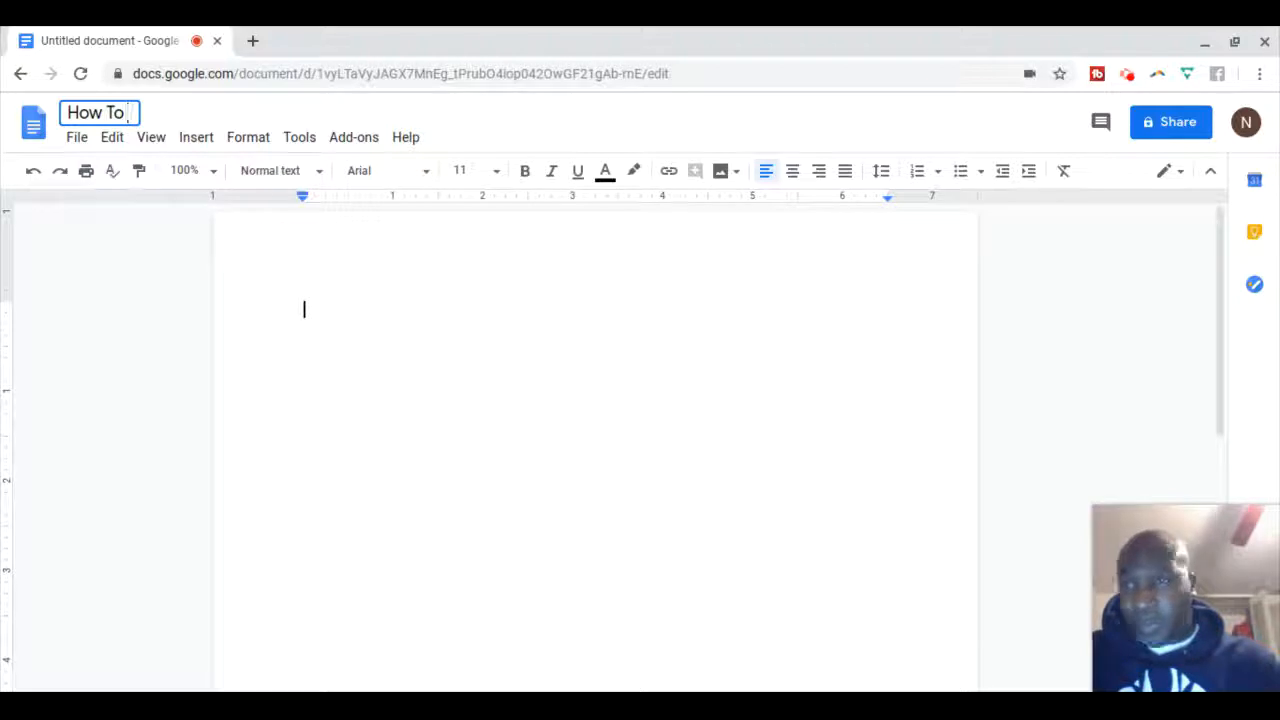
{"action": "type", "text": " Form"}
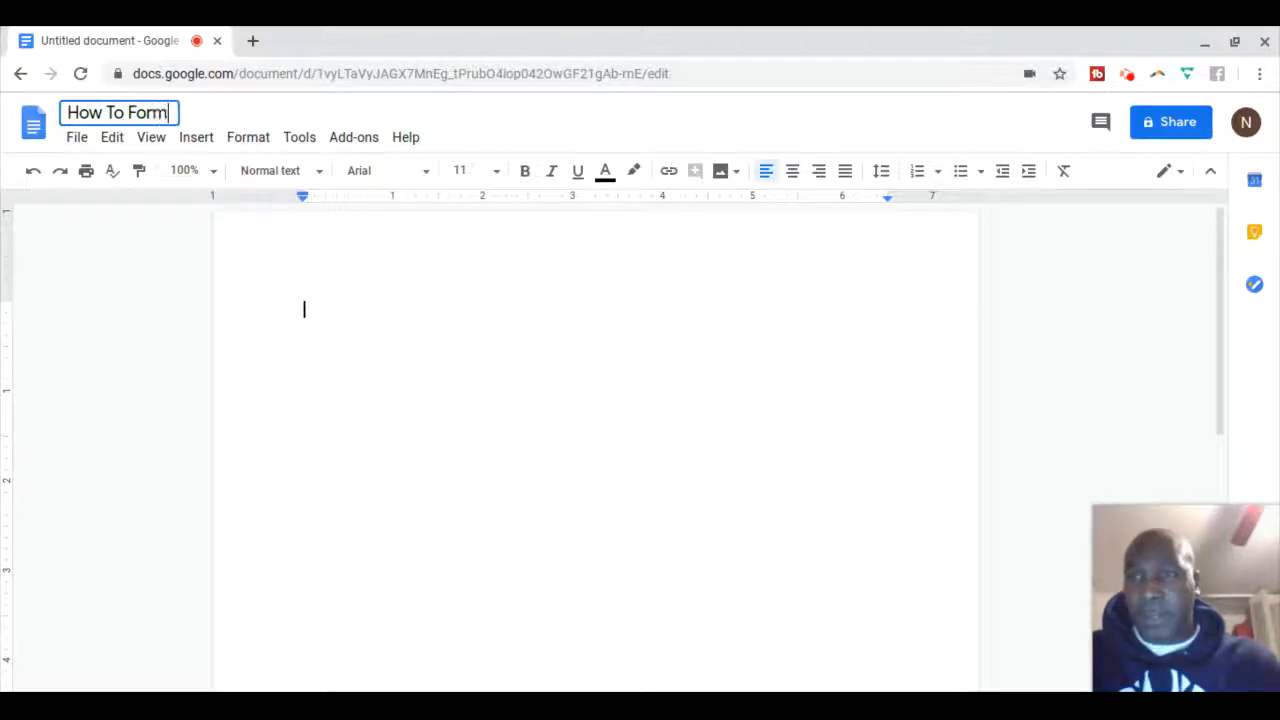
{"action": "type", "text": "at Kindl"}
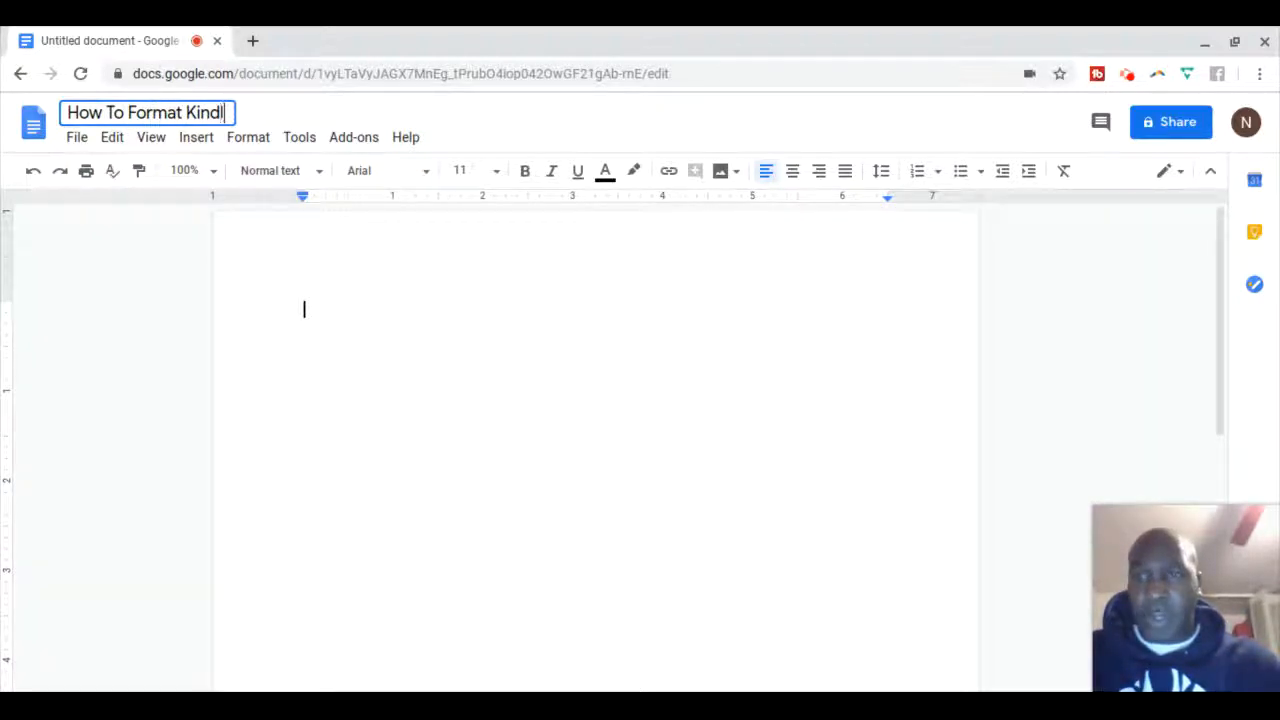
{"action": "type", "text": "e Book"}
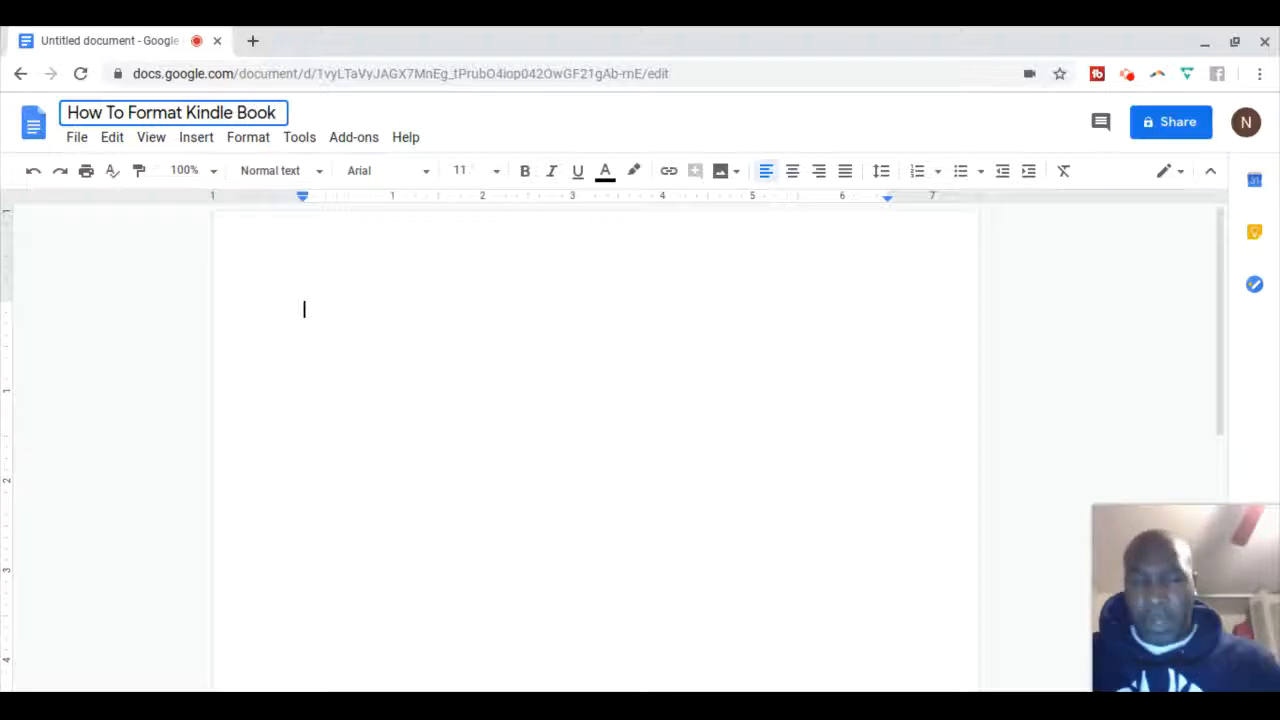
{"action": "key", "text": "Return"}
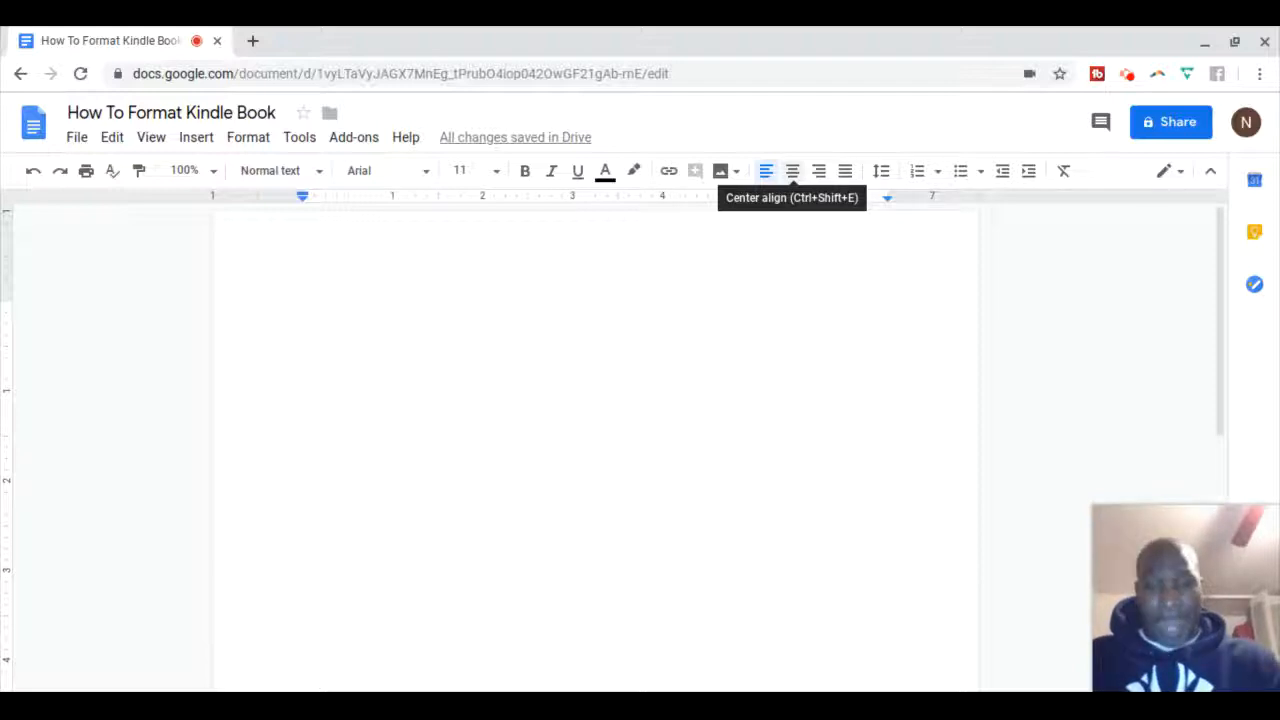
{"action": "type", "text": "Ho"}
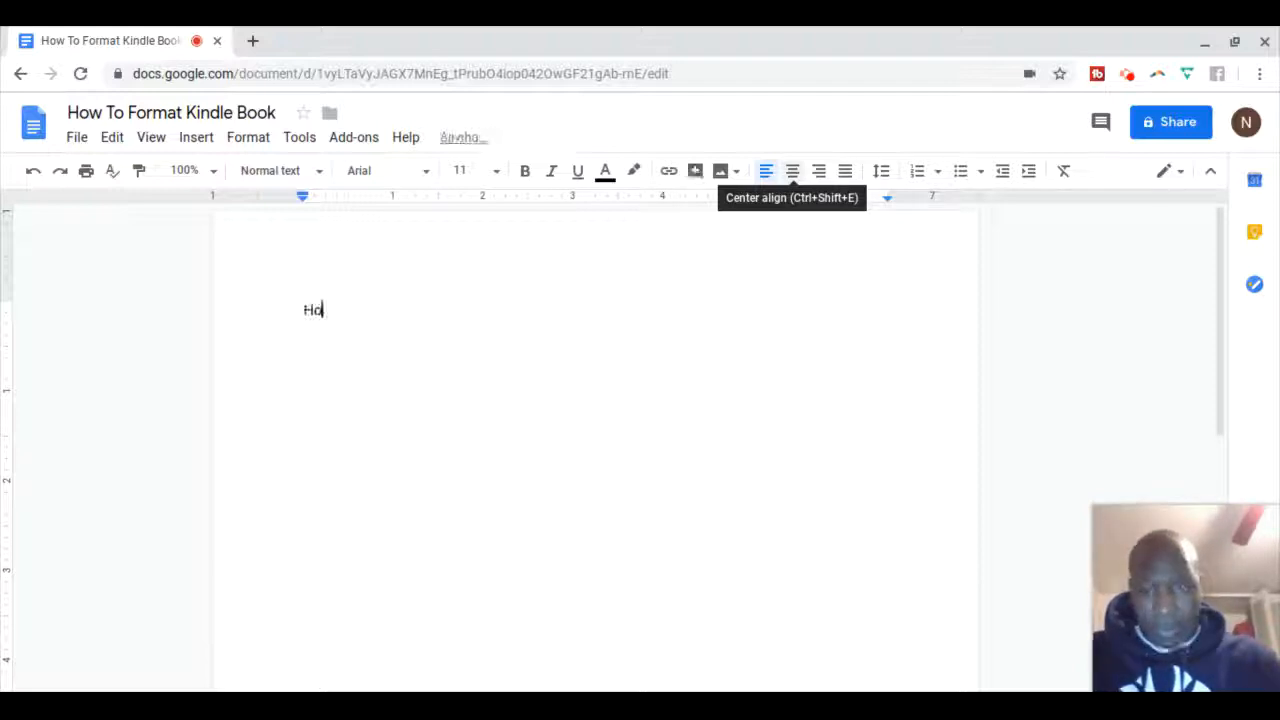
{"action": "type", "text": "w To "}
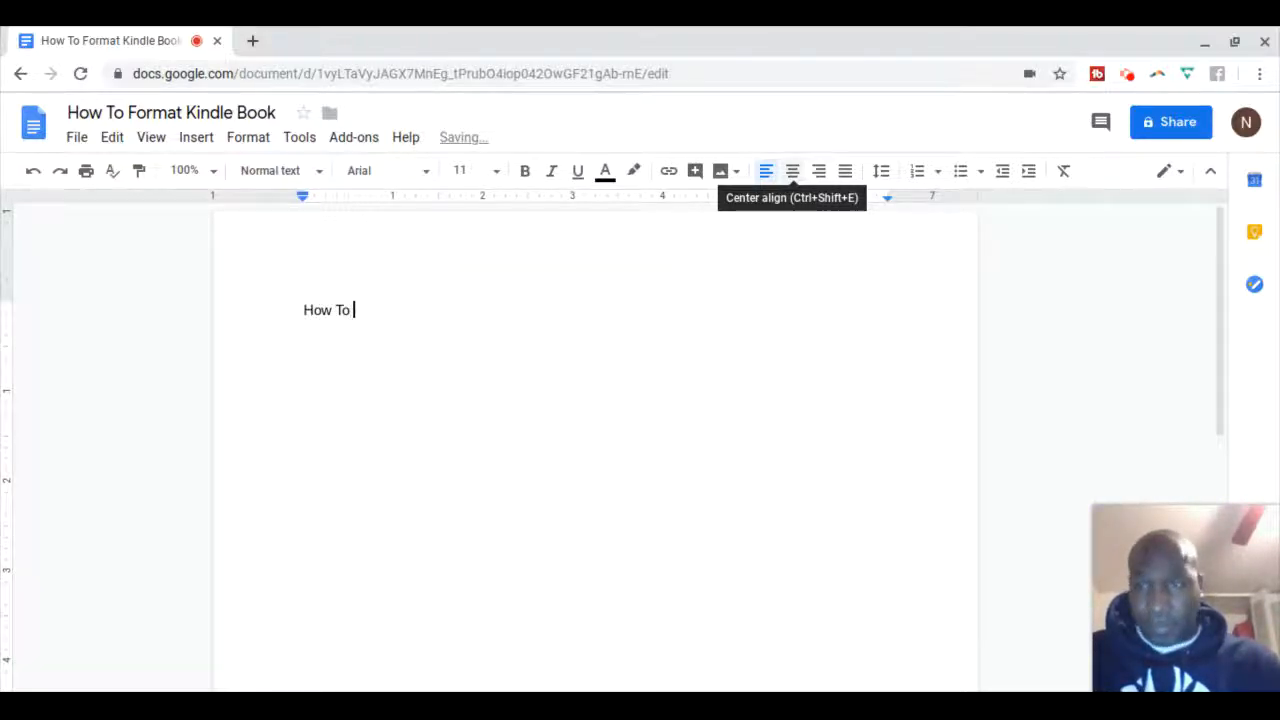
{"action": "type", "text": "Format "}
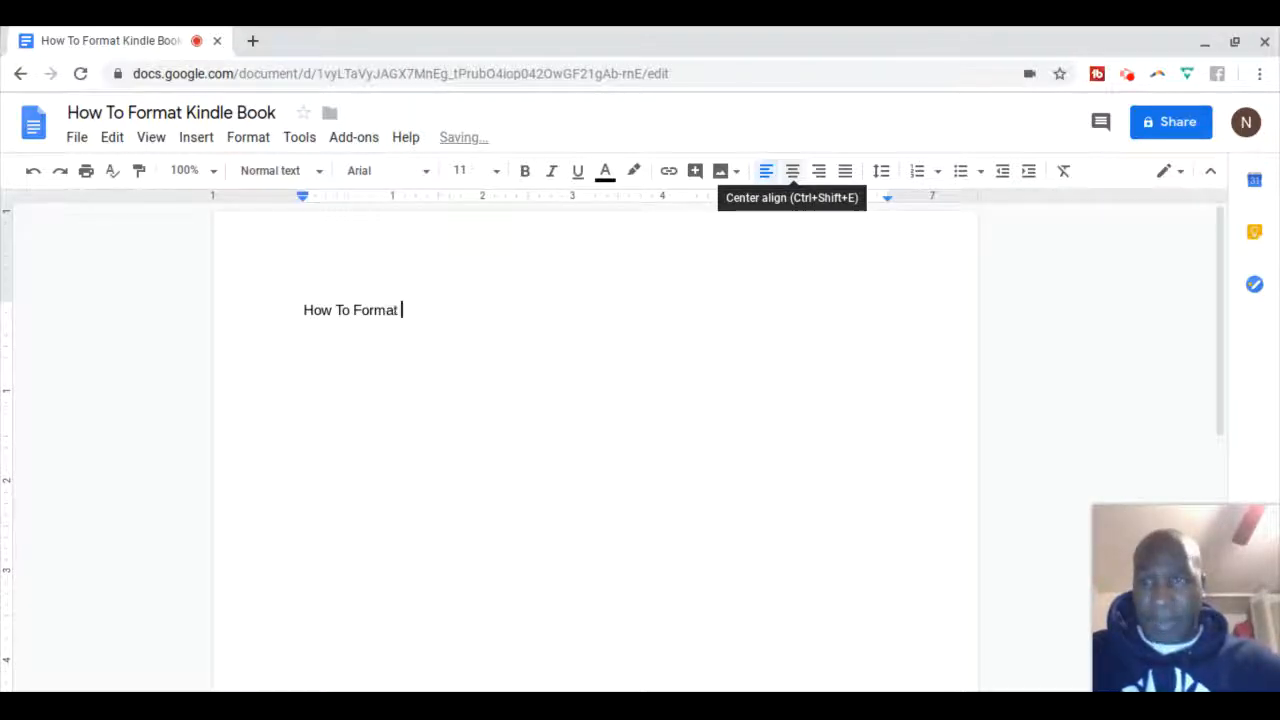
{"action": "type", "text": "Kindle Book"}
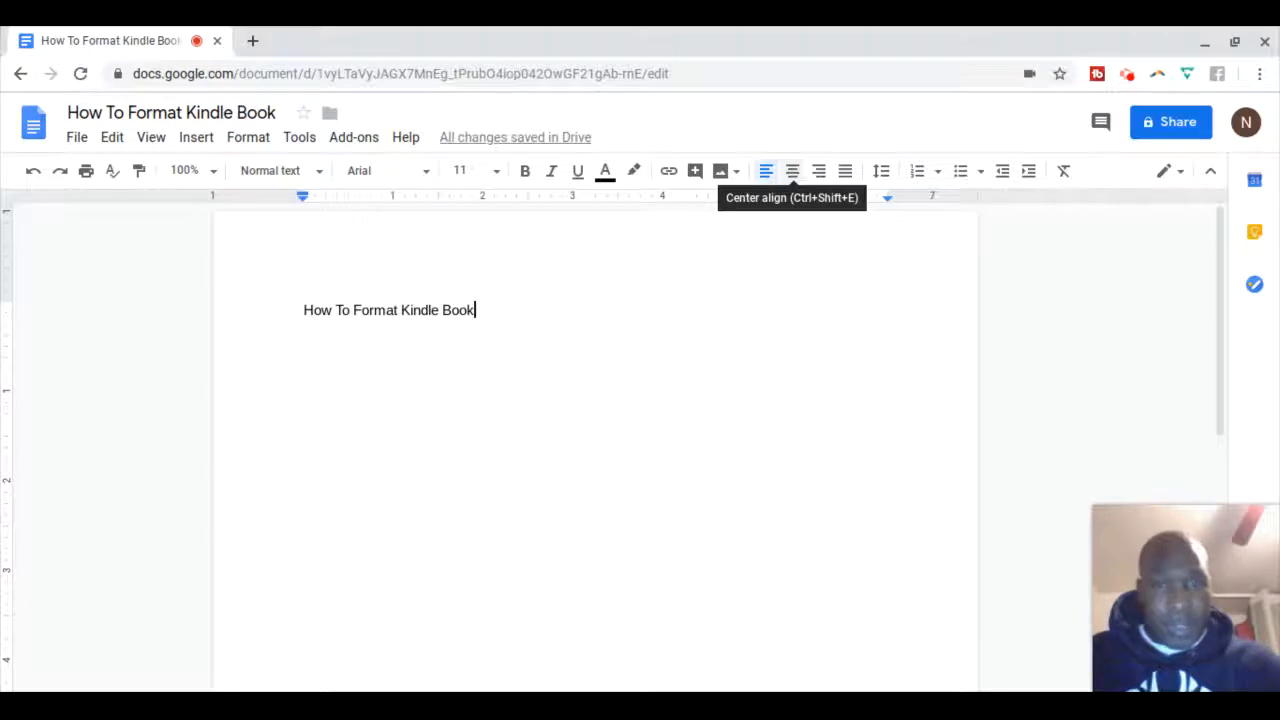
{"action": "left_click", "coordinate": [794, 176]}
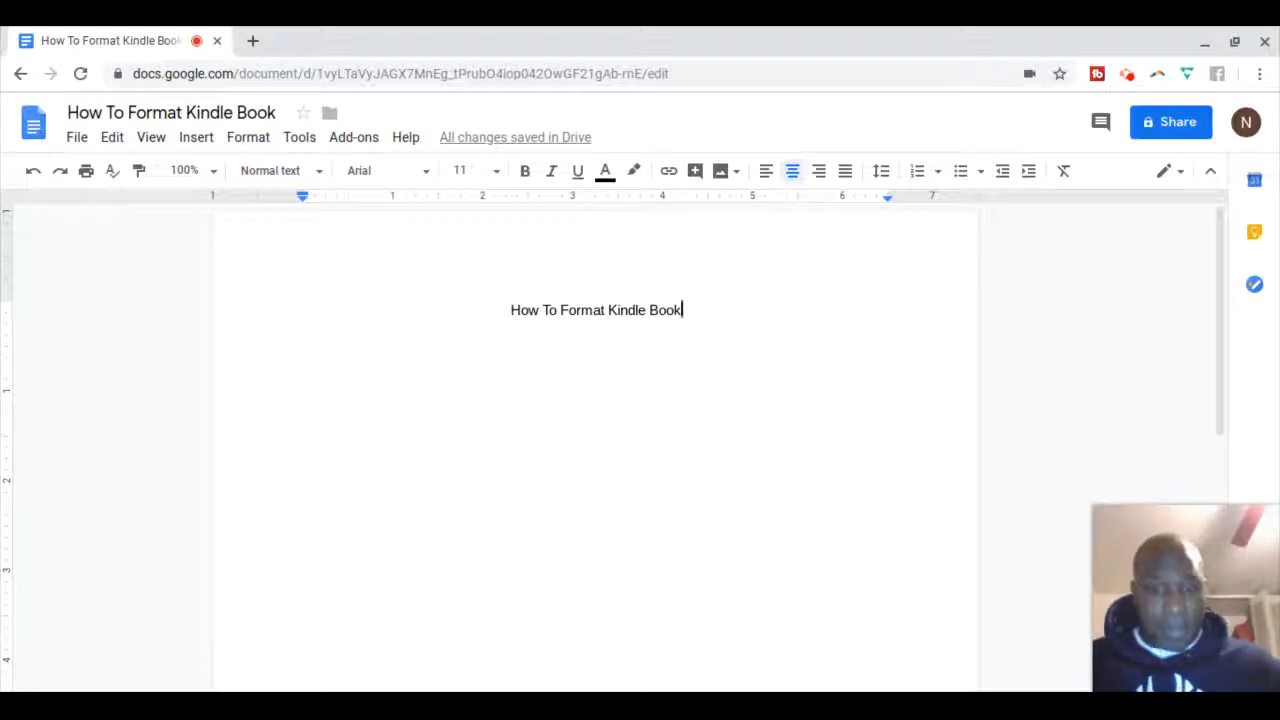
{"action": "key", "text": "BackSpace"}
{"action": "key", "text": "BackSpace"}
{"action": "key", "text": "BackSpace"}
{"action": "key", "text": "BackSpace"}
{"action": "key", "text": "BackSpace"}
{"action": "key", "text": "BackSpace"}
{"action": "key", "text": "BackSpace"}
{"action": "key", "text": "BackSpace"}
{"action": "key", "text": "BackSpace"}
{"action": "key", "text": "BackSpace"}
{"action": "key", "text": "BackSpace"}
{"action": "key", "text": "BackSpace"}
{"action": "key", "text": "BackSpace"}
{"action": "key", "text": "BackSpace"}
{"action": "key", "text": "BackSpace"}
{"action": "key", "text": "BackSpace"}
{"action": "key", "text": "BackSpace"}
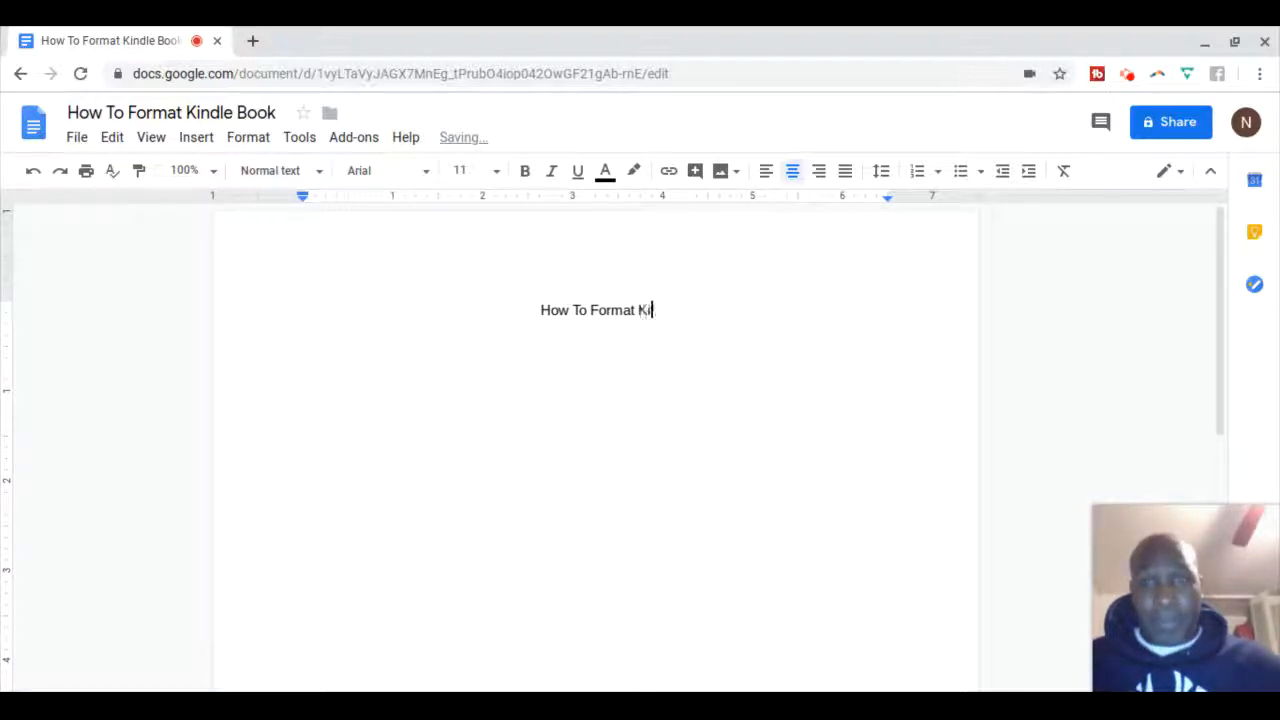
{"action": "key", "text": "BackSpace"}
{"action": "key", "text": "BackSpace"}
{"action": "key", "text": "BackSpace"}
{"action": "key", "text": "BackSpace"}
{"action": "key", "text": "BackSpace"}
{"action": "key", "text": "BackSpace"}
{"action": "key", "text": "BackSpace"}
{"action": "key", "text": "BackSpace"}
{"action": "key", "text": "BackSpace"}
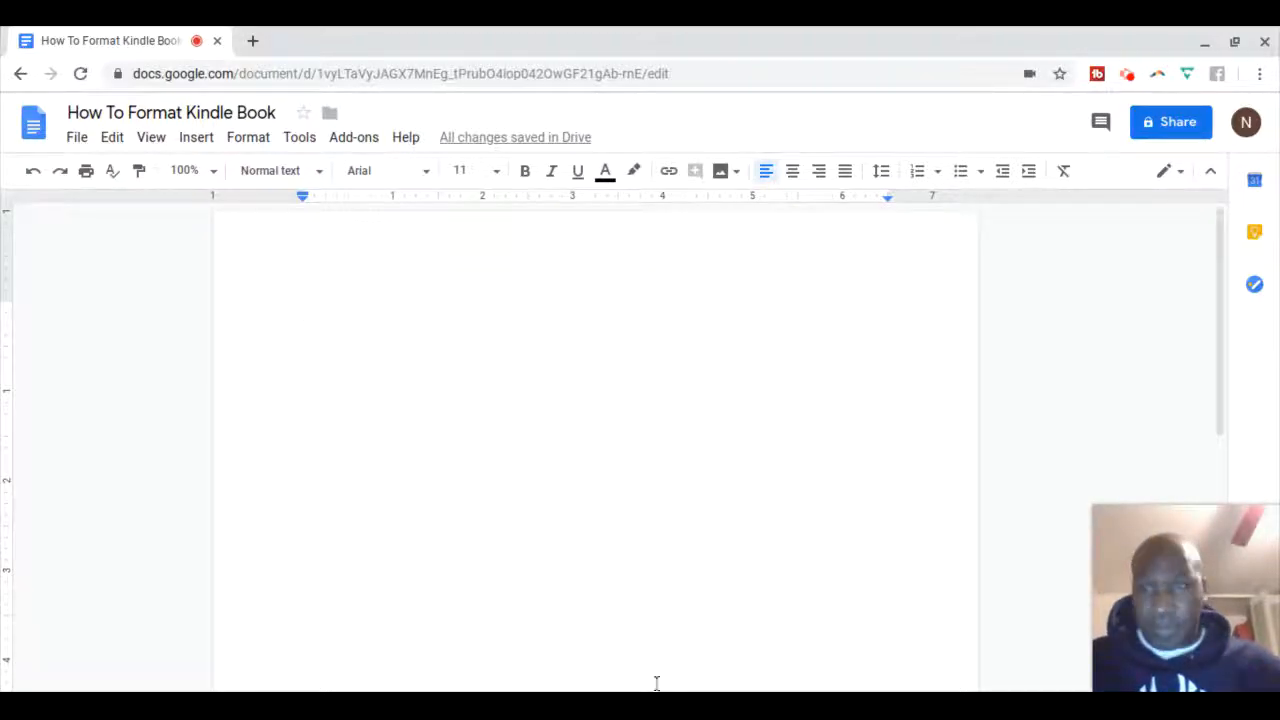
Insert the podcast book-cover image, uploaded from the computer, into the document
{"action": "left_click", "coordinate": [189, 138]}
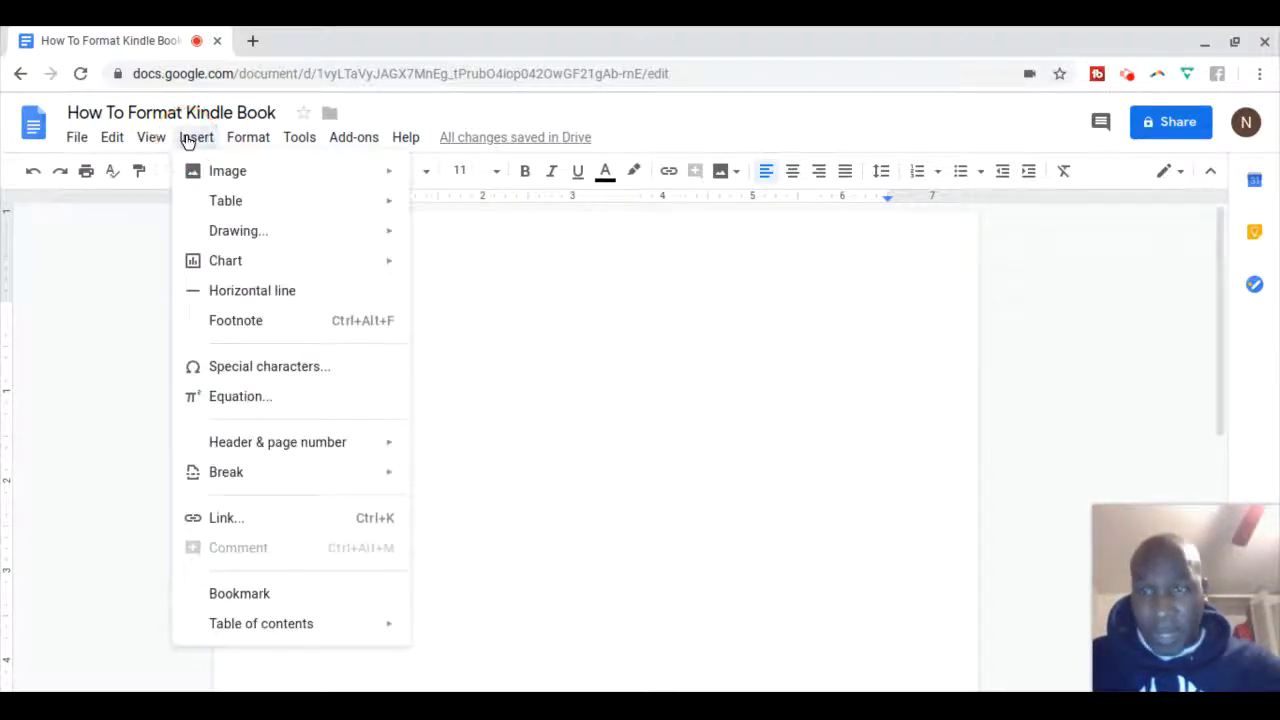
{"action": "mouse_move", "coordinate": [237, 174]}
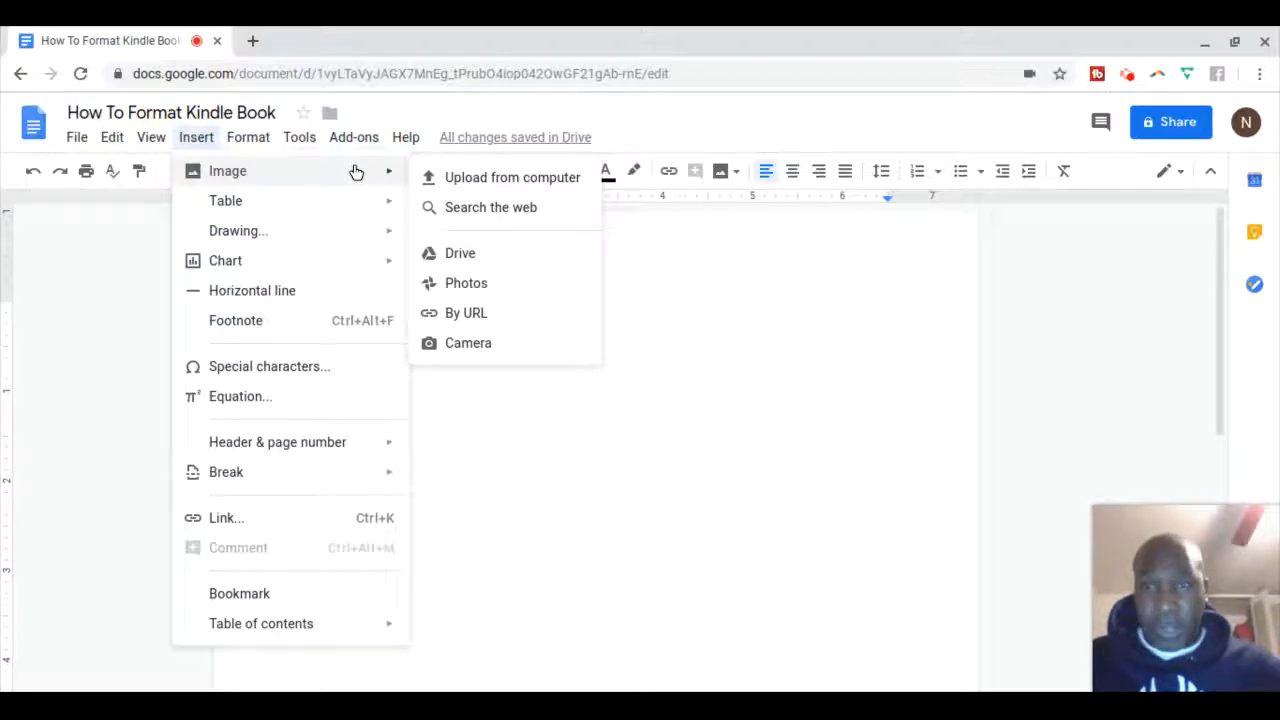
{"action": "left_click", "coordinate": [474, 185]}
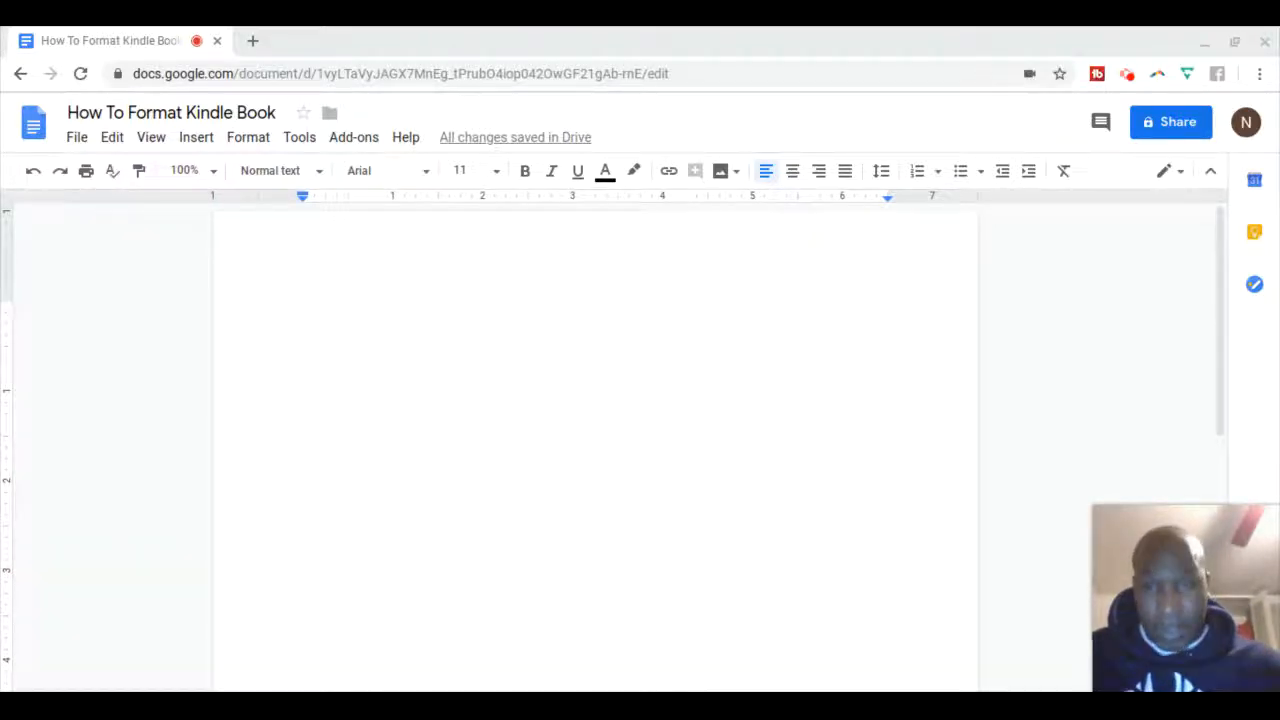
{"action": "key", "text": "ctrl+v"}
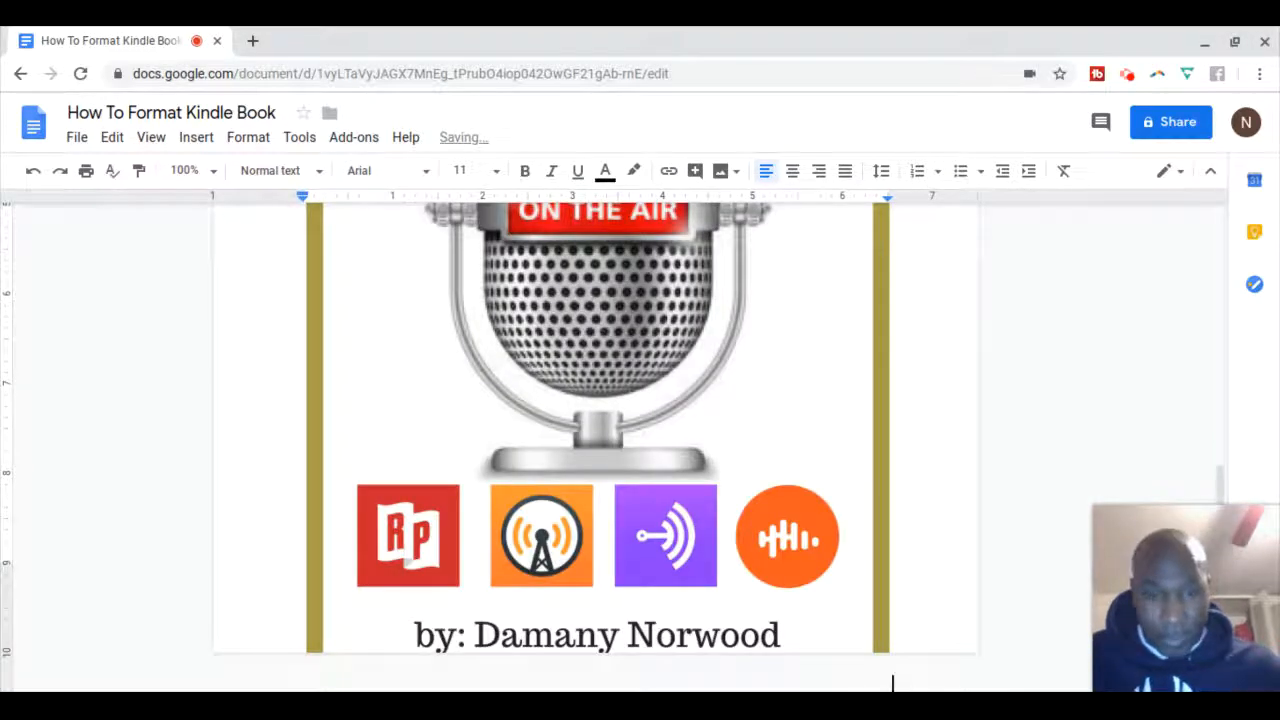
Shrink the podcast cover image slightly and center-align it on the page
{"action": "left_click", "coordinate": [834, 460]}
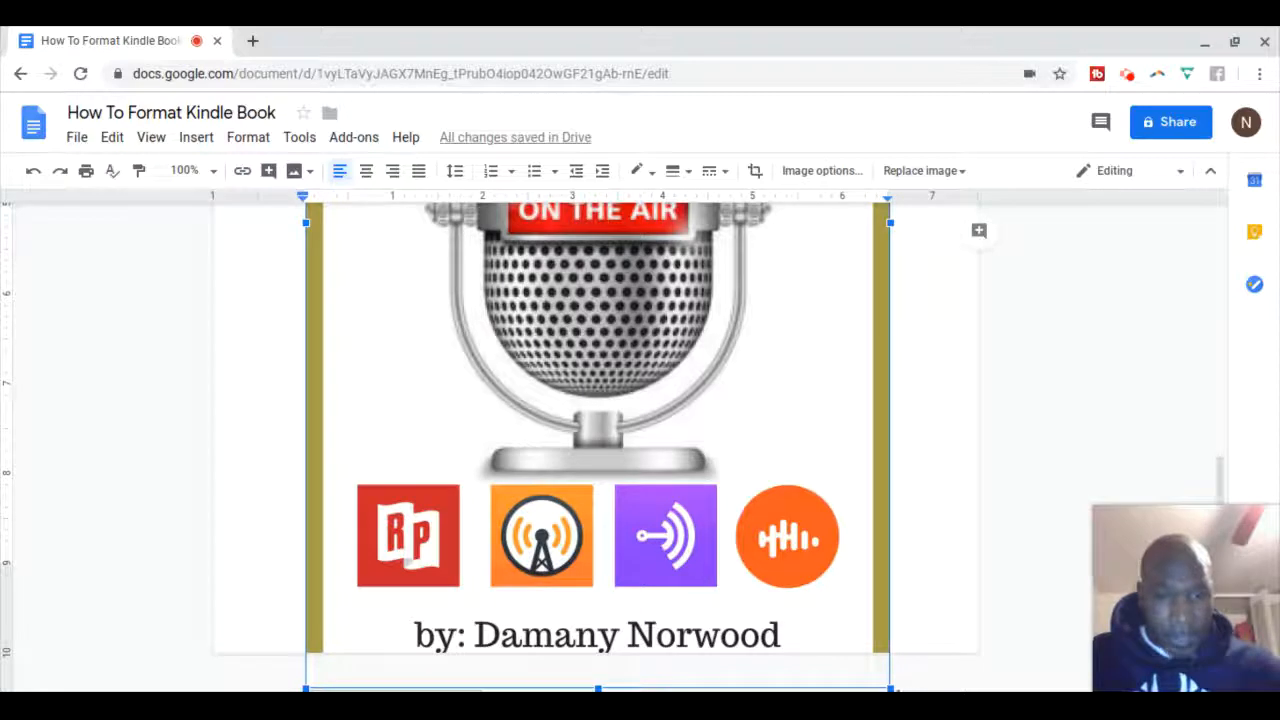
{"action": "left_click_drag", "start_coordinate": [889, 688], "coordinate": [838, 548]}
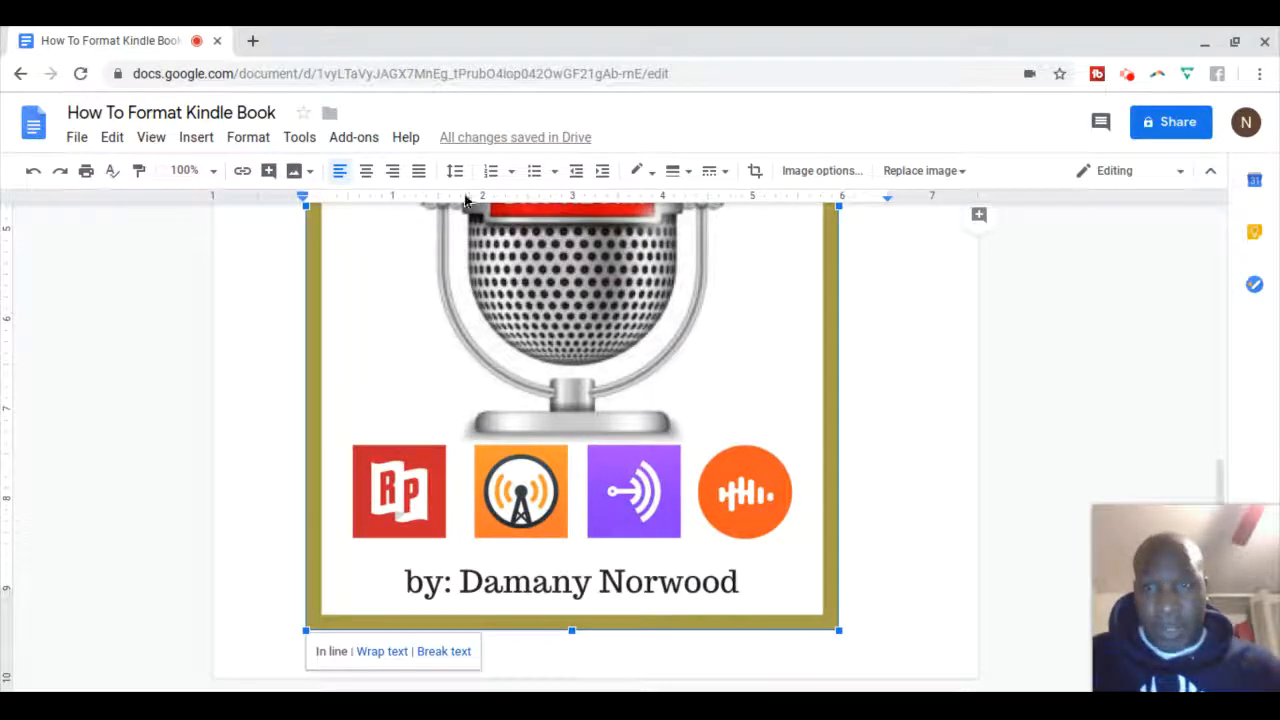
{"action": "left_click", "coordinate": [367, 172]}
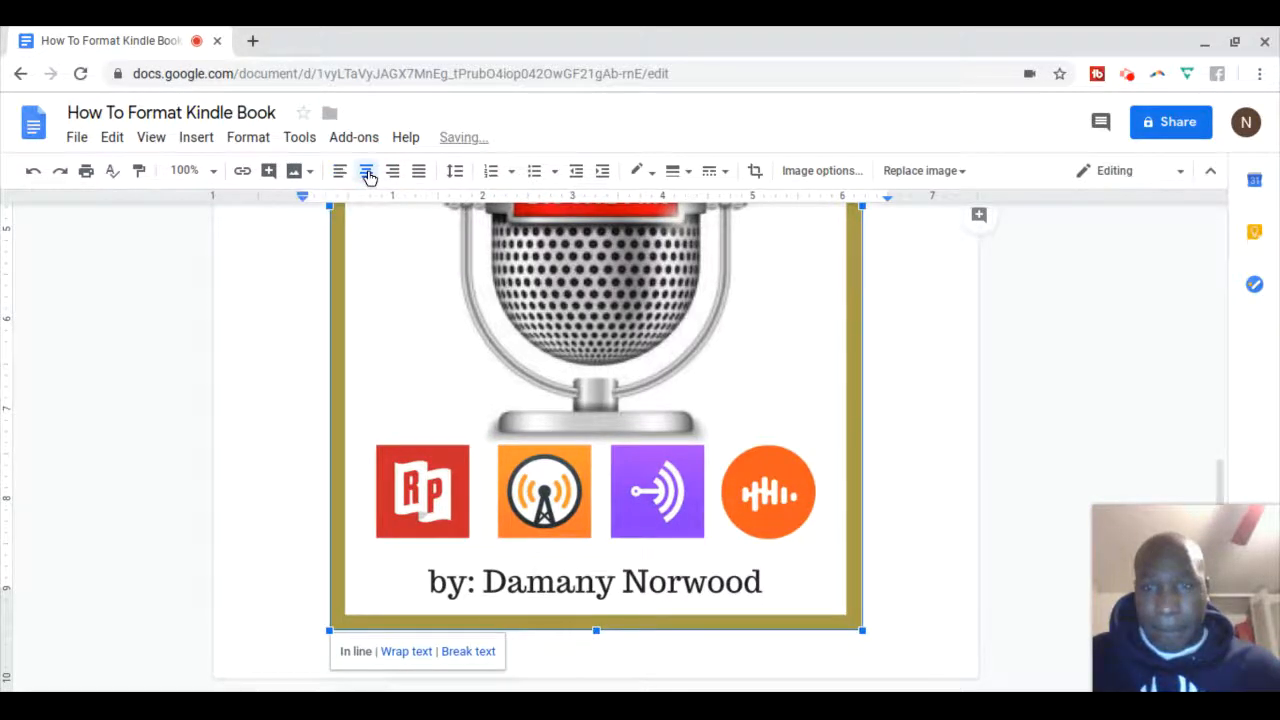
{"action": "left_click", "coordinate": [1021, 390]}
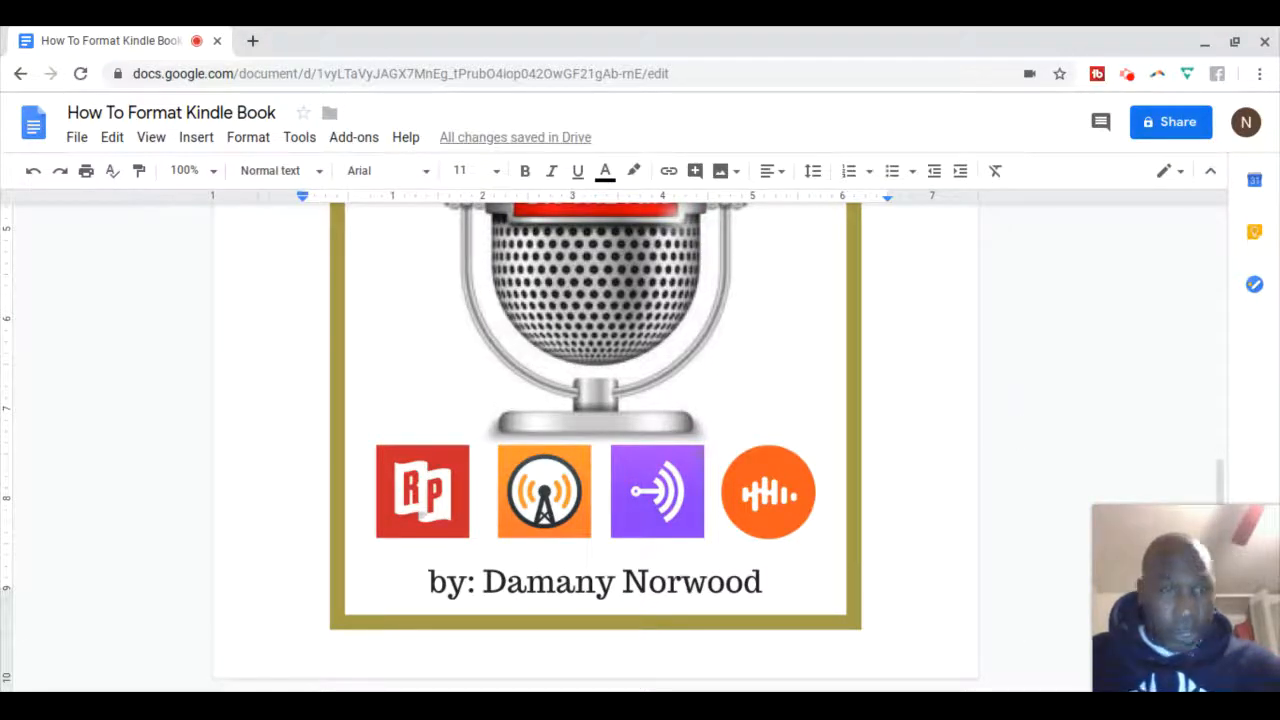
{"action": "scroll", "coordinate": [996, 405], "scroll_direction": "up", "scroll_amount": 2}
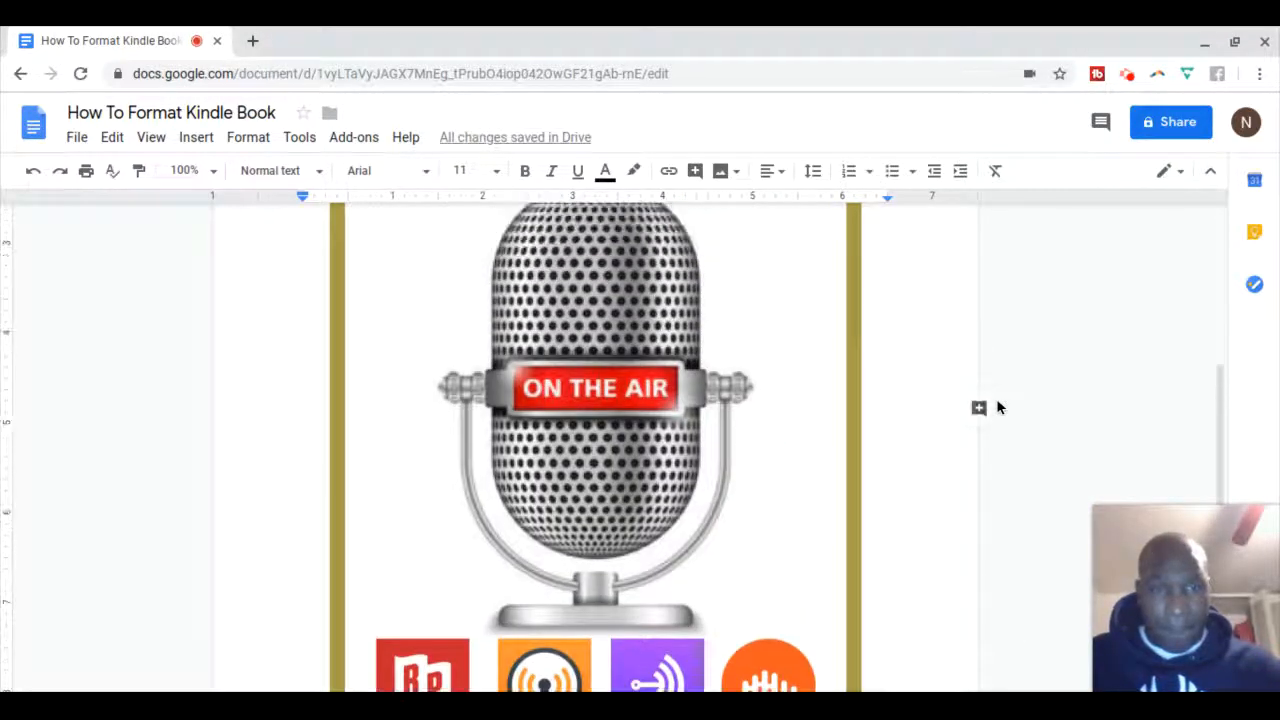
{"action": "scroll", "coordinate": [996, 400], "scroll_direction": "up", "scroll_amount": 3}
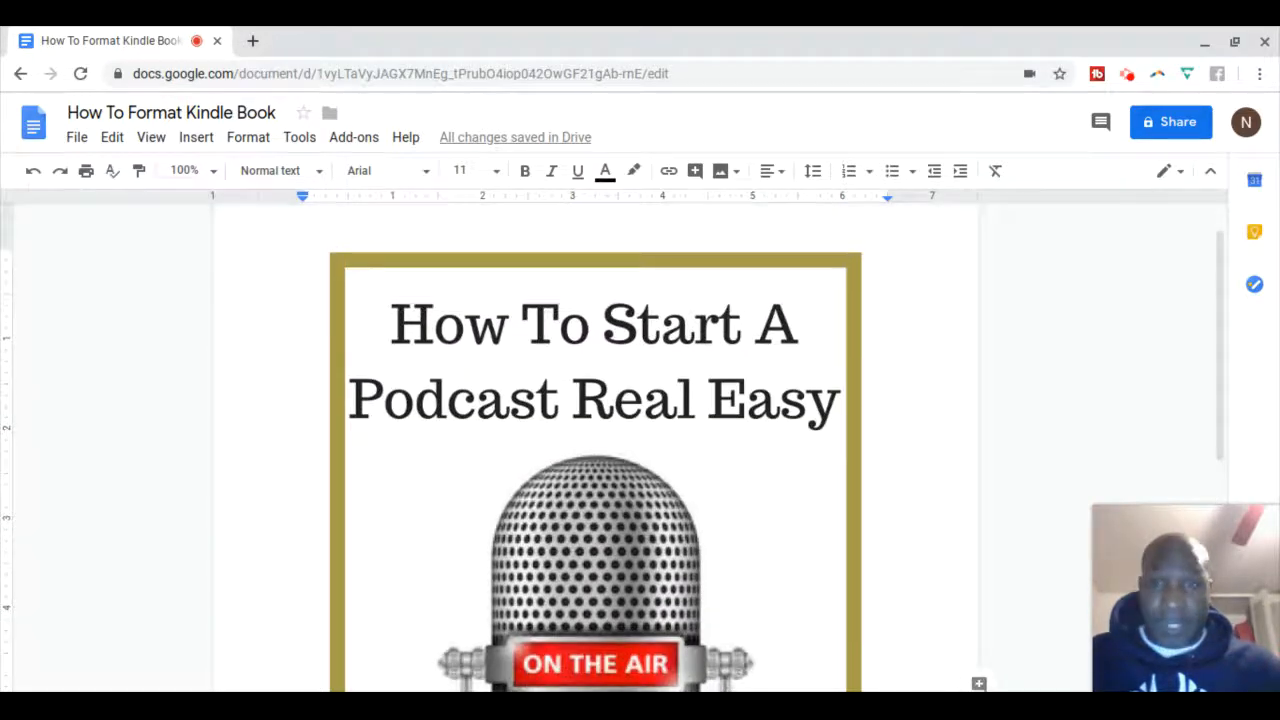
{"action": "scroll", "coordinate": [996, 400], "scroll_direction": "down", "scroll_amount": 1}
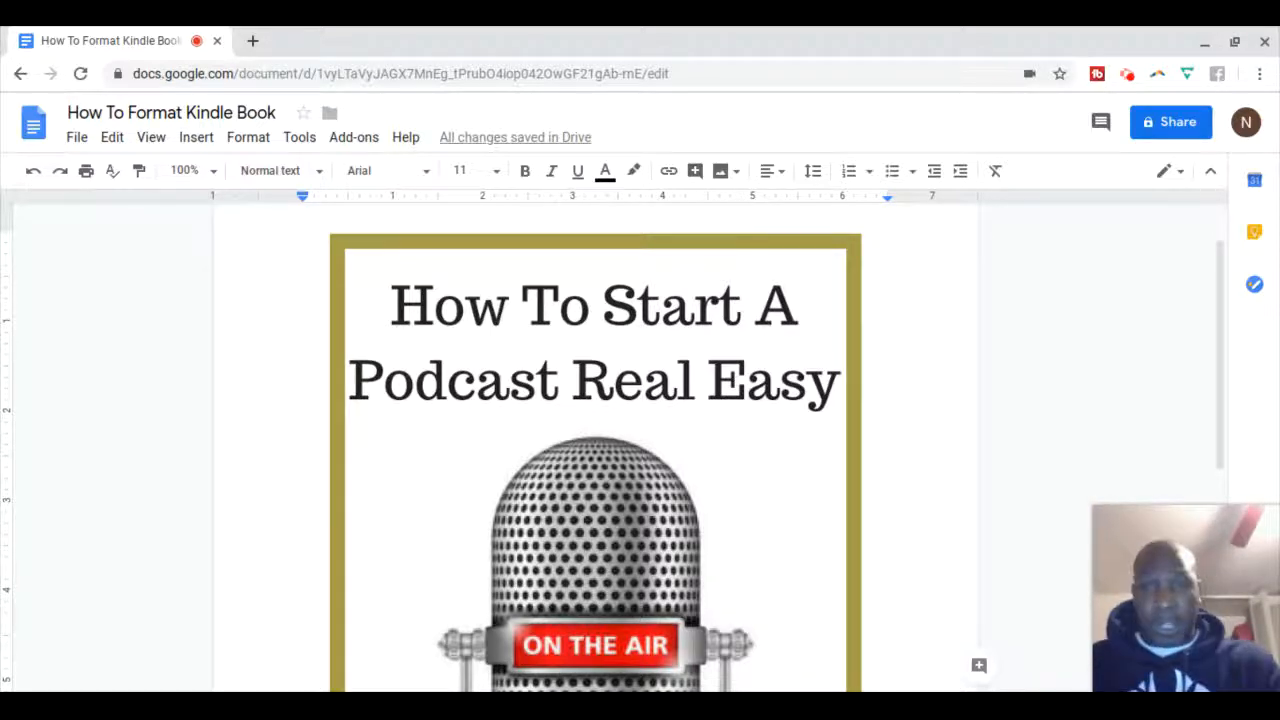
{"action": "scroll", "coordinate": [595, 450], "scroll_direction": "down", "scroll_amount": 1}
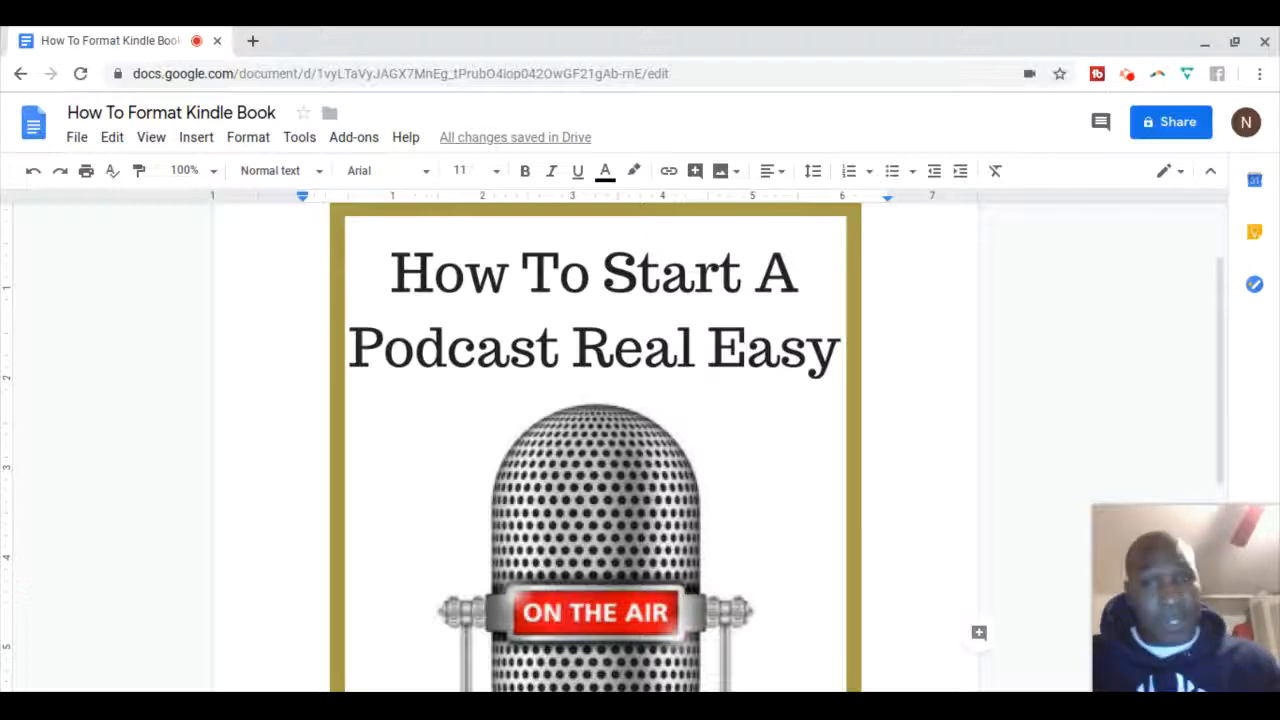
{"action": "scroll", "coordinate": [595, 445], "scroll_direction": "down", "scroll_amount": 4}
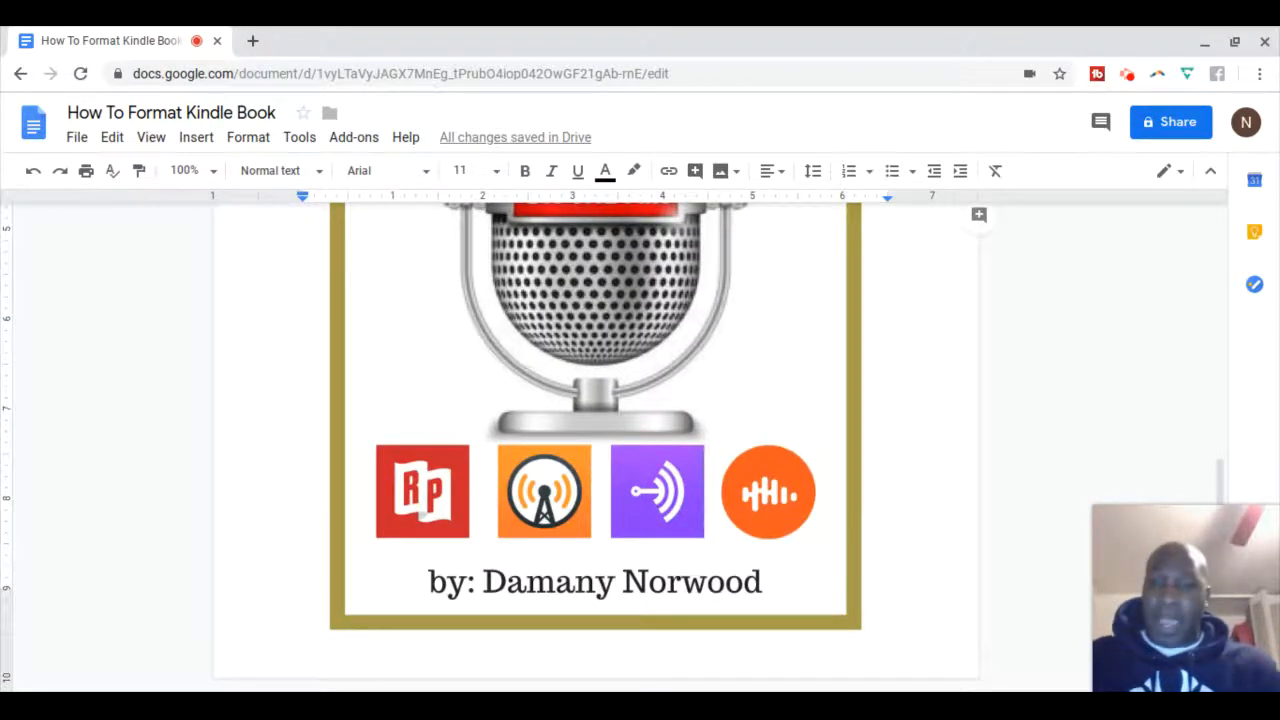
{"action": "scroll", "coordinate": [595, 445], "scroll_direction": "up", "scroll_amount": 2}
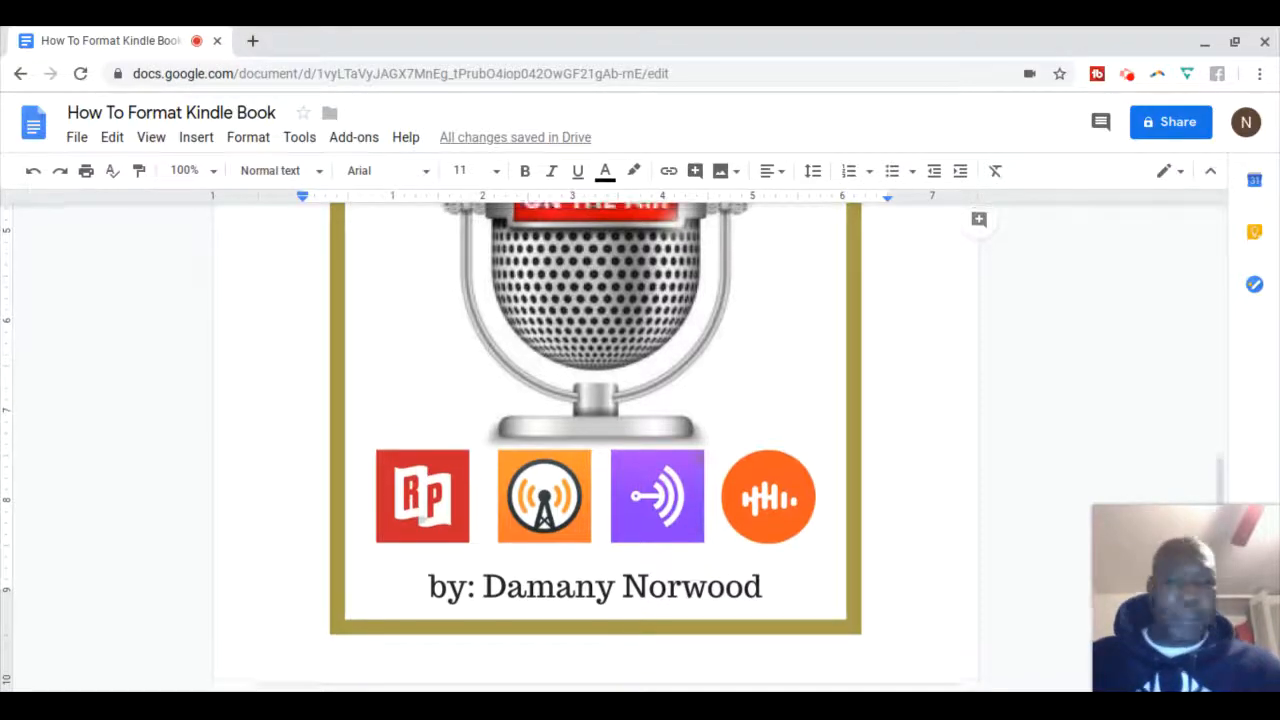
{"action": "scroll", "coordinate": [595, 445], "scroll_direction": "up", "scroll_amount": 3}
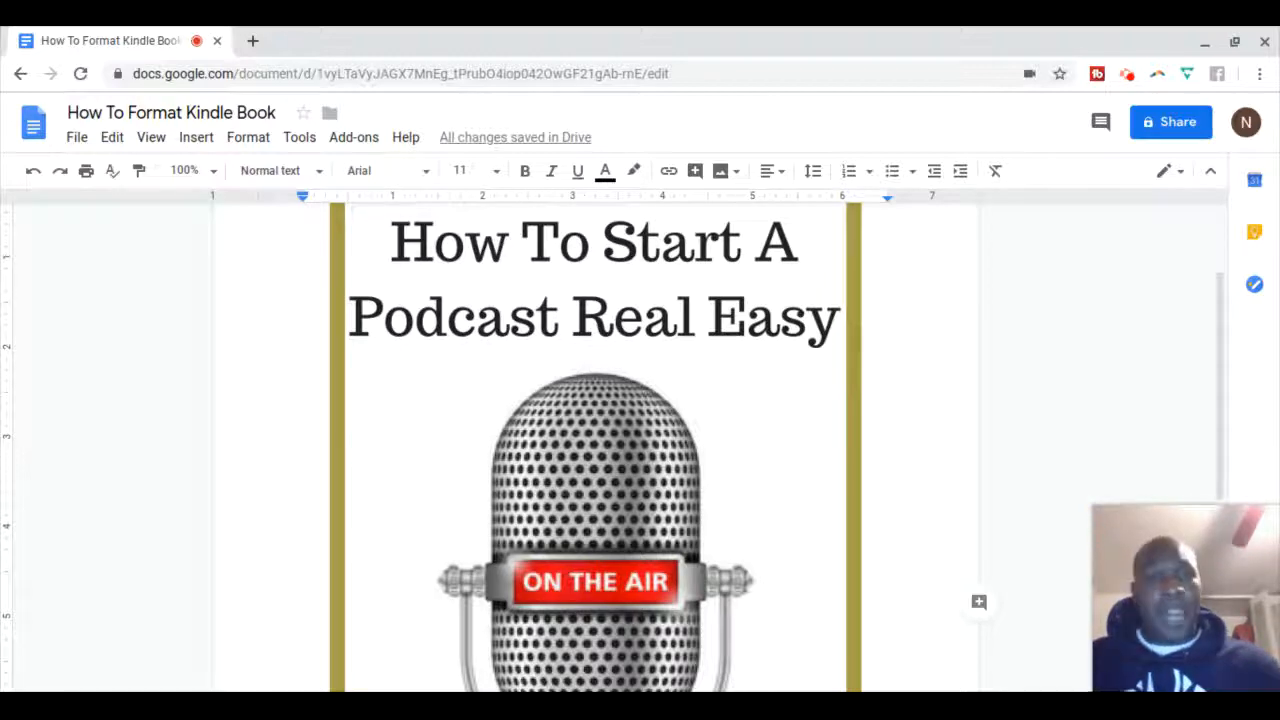
{"action": "scroll", "coordinate": [595, 448], "scroll_direction": "up", "scroll_amount": 2}
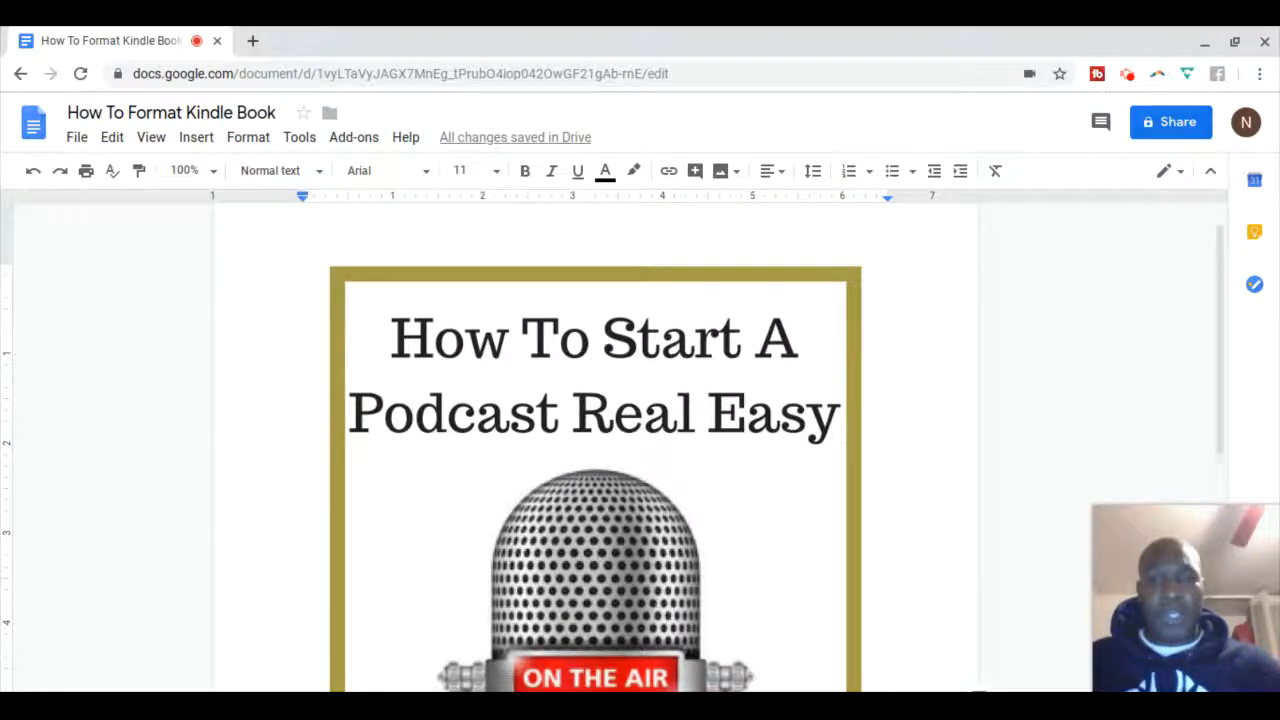
{"action": "scroll", "coordinate": [595, 448], "scroll_direction": "down", "scroll_amount": 1}
{"action": "scroll", "coordinate": [595, 448], "scroll_direction": "down", "scroll_amount": 1}
{"action": "scroll", "coordinate": [595, 448], "scroll_direction": "up", "scroll_amount": 1}
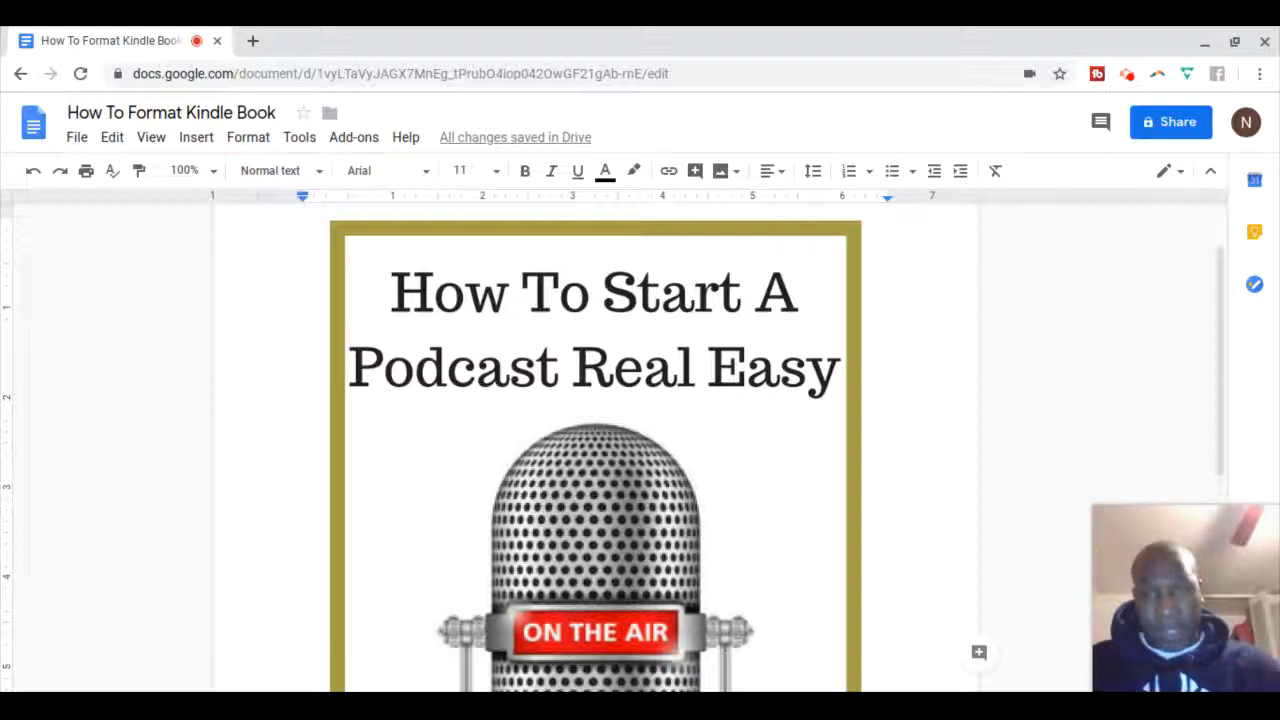
{"action": "scroll", "coordinate": [596, 450], "scroll_direction": "down", "scroll_amount": 2}
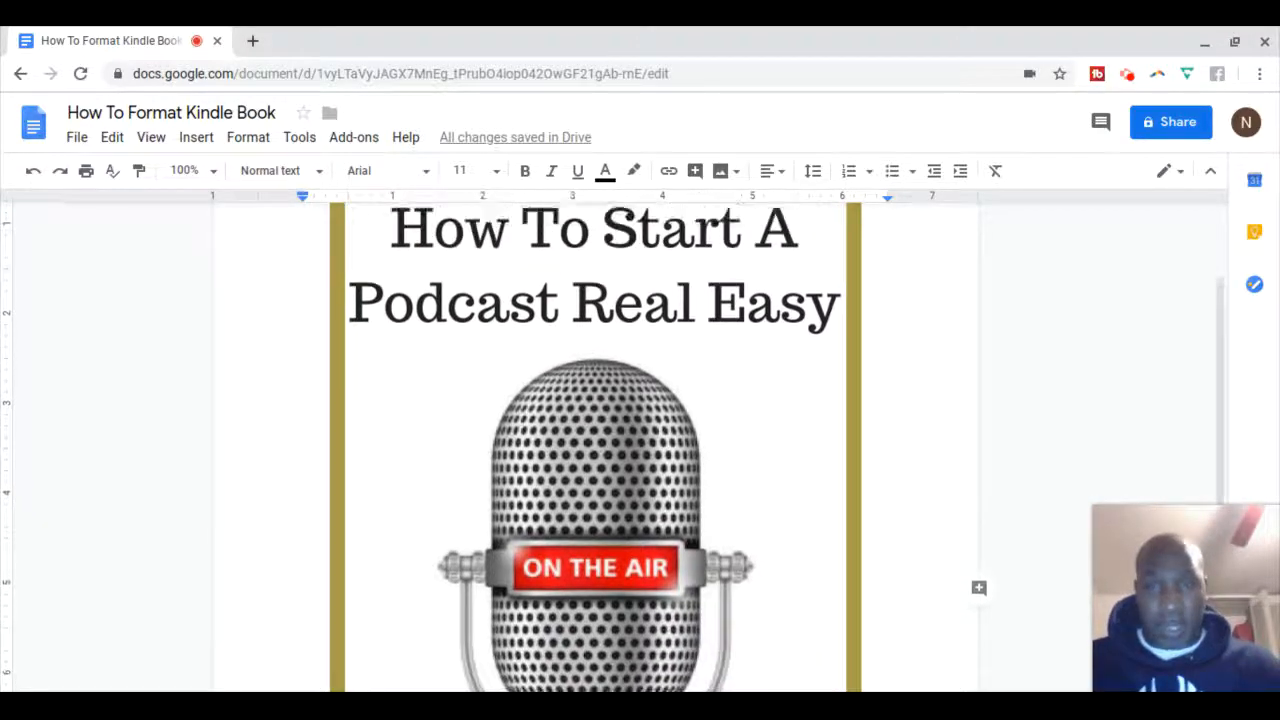
{"action": "scroll", "coordinate": [596, 450], "scroll_direction": "up", "scroll_amount": 1}
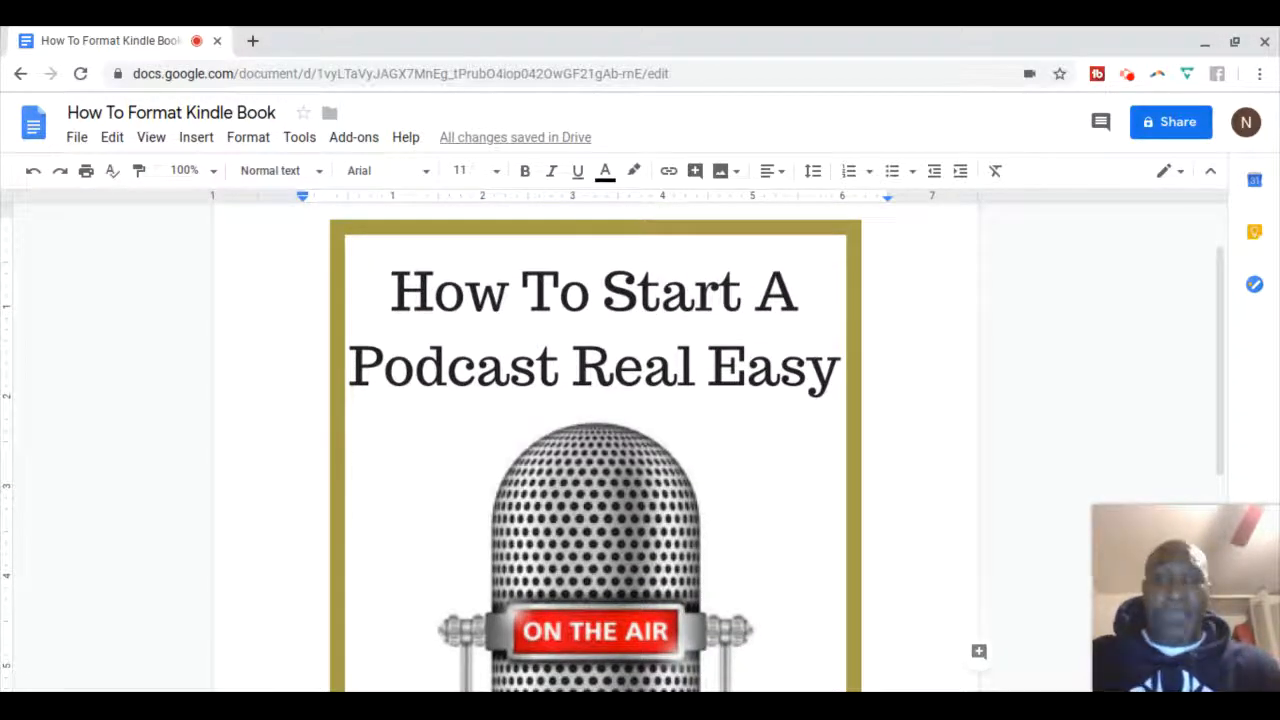
{"action": "scroll", "coordinate": [596, 450], "scroll_direction": "down", "scroll_amount": 4}
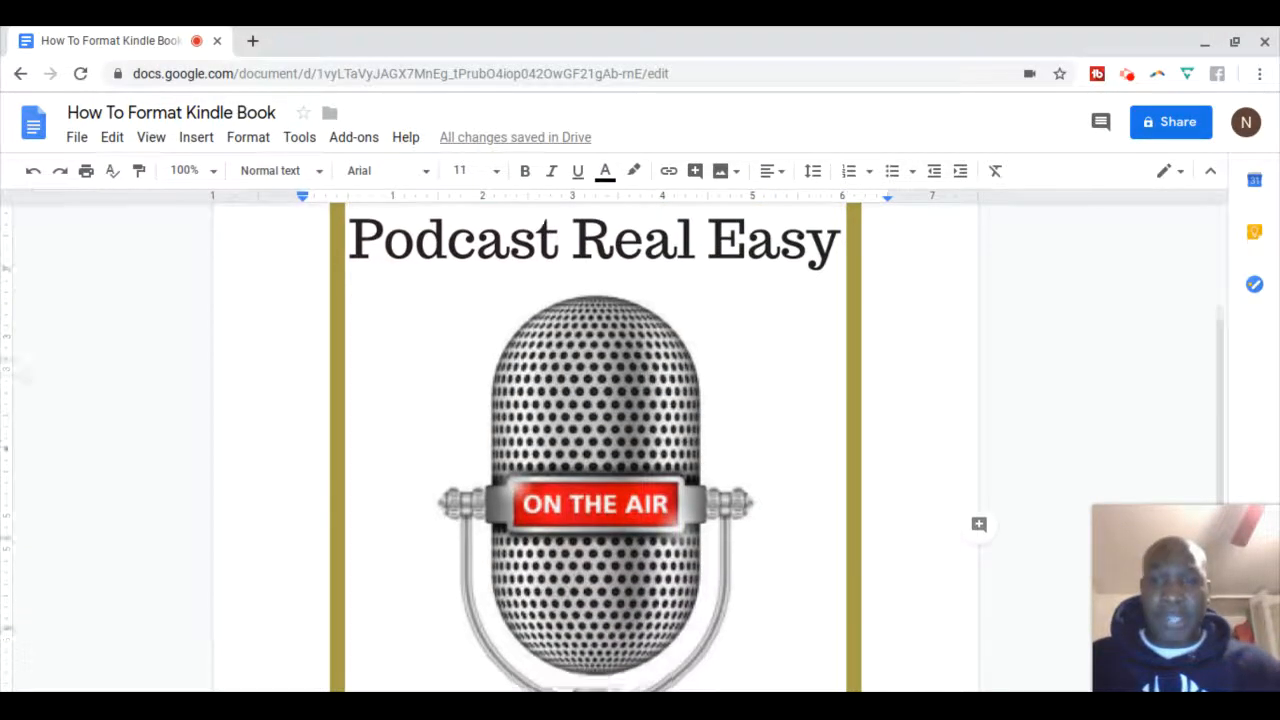
{"action": "scroll", "coordinate": [596, 450], "scroll_direction": "down", "scroll_amount": 4}
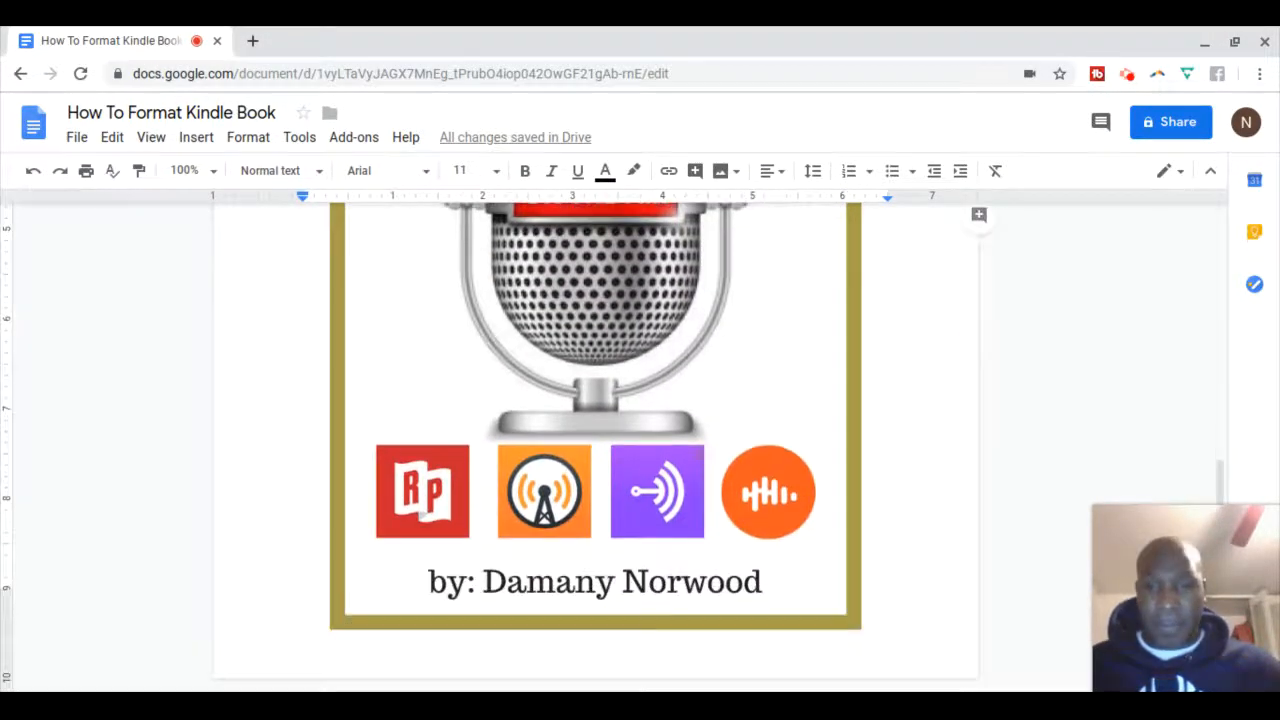
{"action": "scroll", "coordinate": [596, 450], "scroll_direction": "up", "scroll_amount": 4}
{"action": "scroll", "coordinate": [596, 450], "scroll_direction": "up", "scroll_amount": 2}
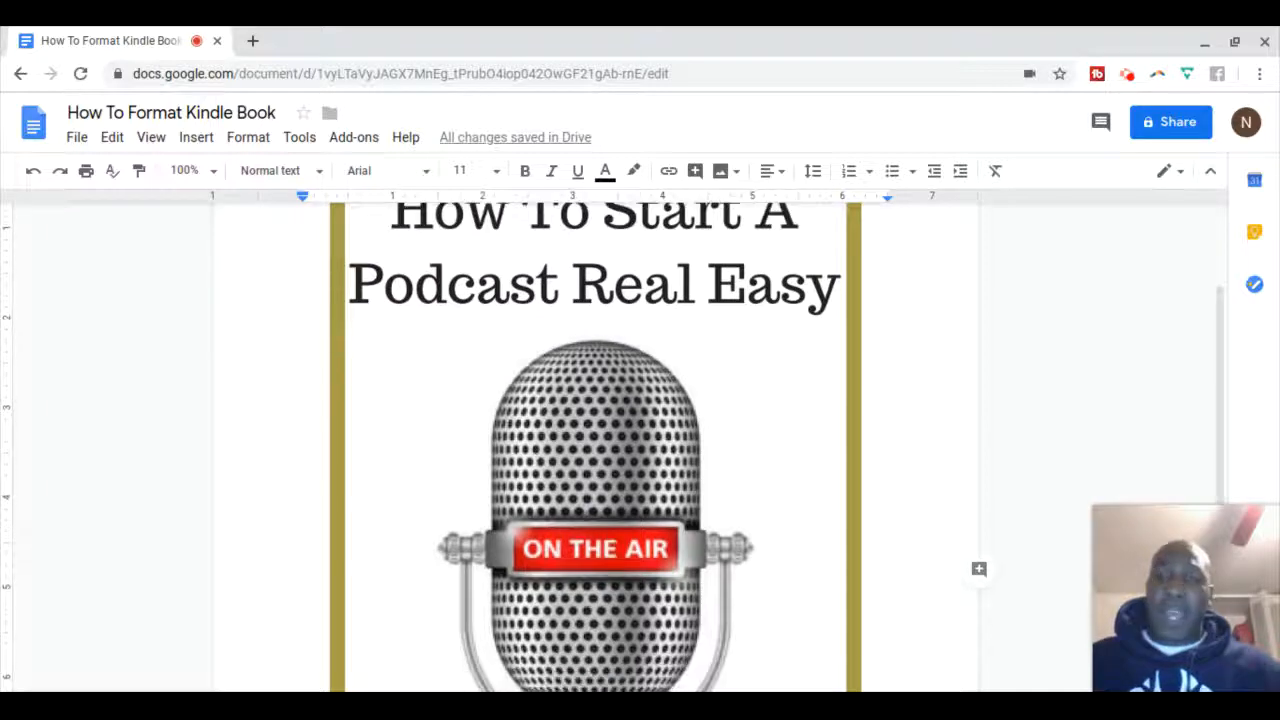
{"action": "scroll", "coordinate": [596, 450], "scroll_direction": "down", "scroll_amount": 2}
{"action": "scroll", "coordinate": [596, 450], "scroll_direction": "down", "scroll_amount": 5}
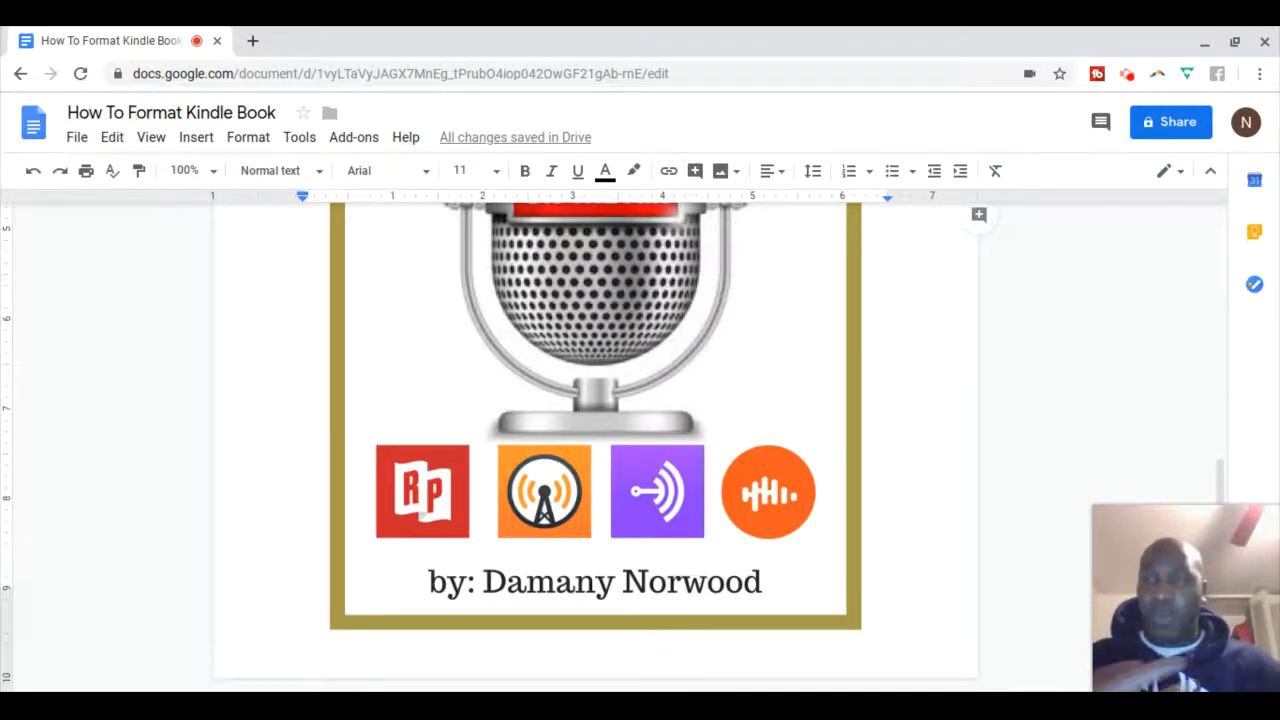
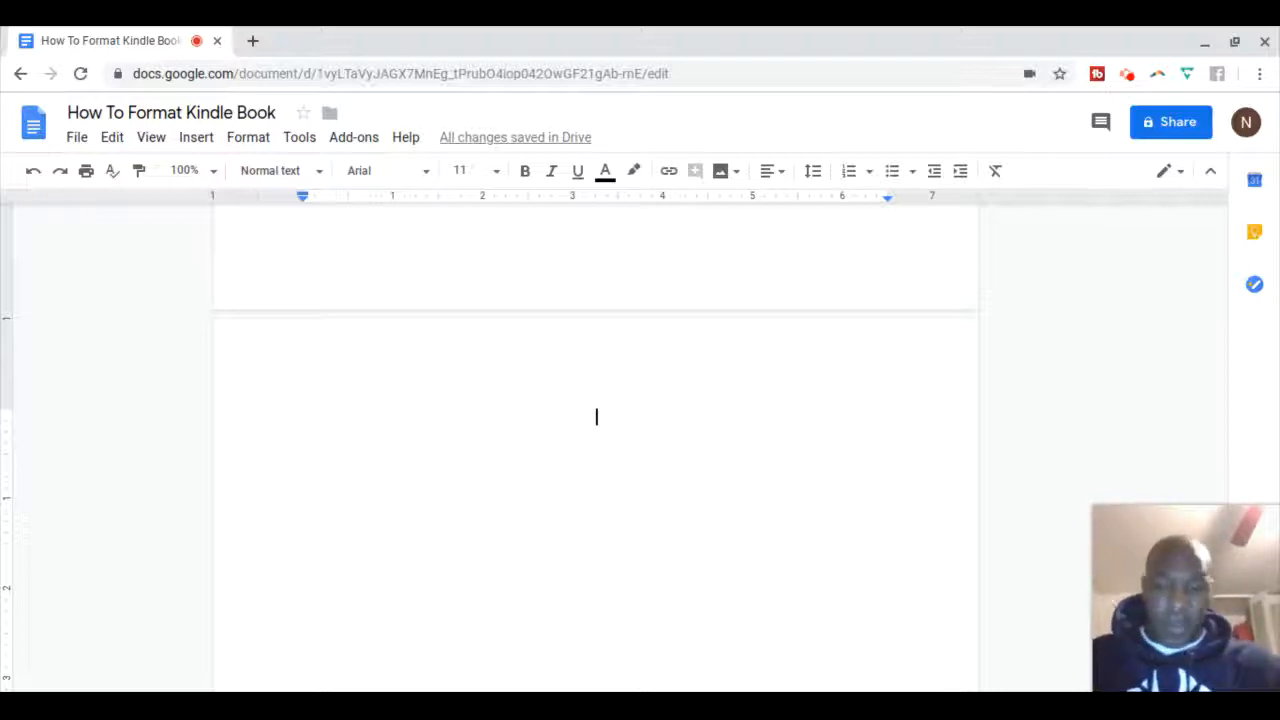
Type 'Table Of Contents' and set it in 15-point Times New Roman
{"action": "type", "text": "Tabl"}
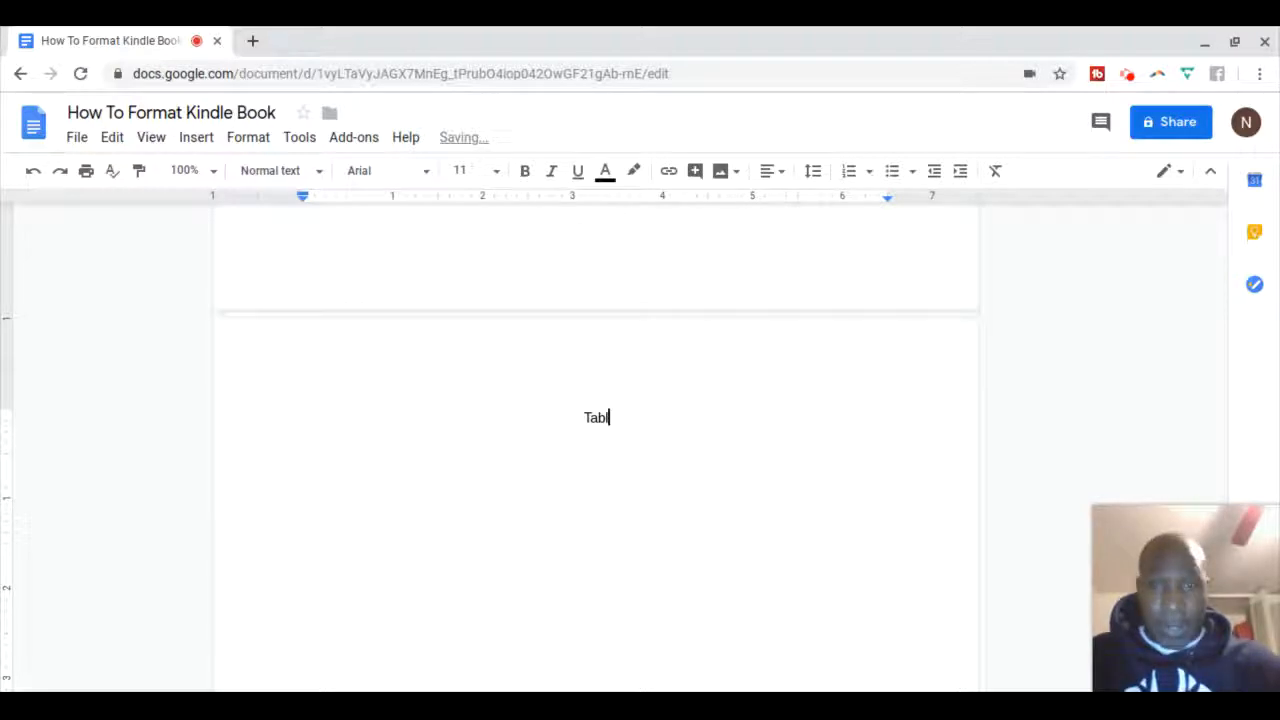
{"action": "type", "text": "e Of Contents"}
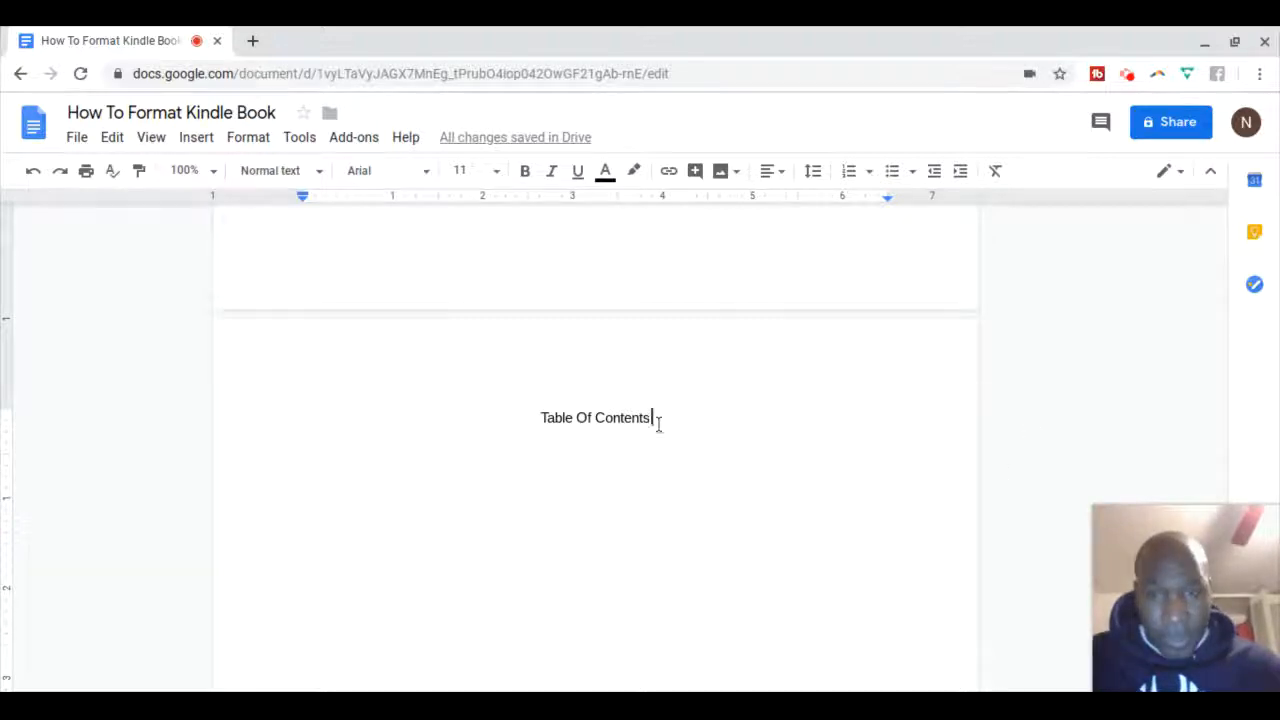
{"action": "left_click_drag", "start_coordinate": [651, 418], "coordinate": [540, 418]}
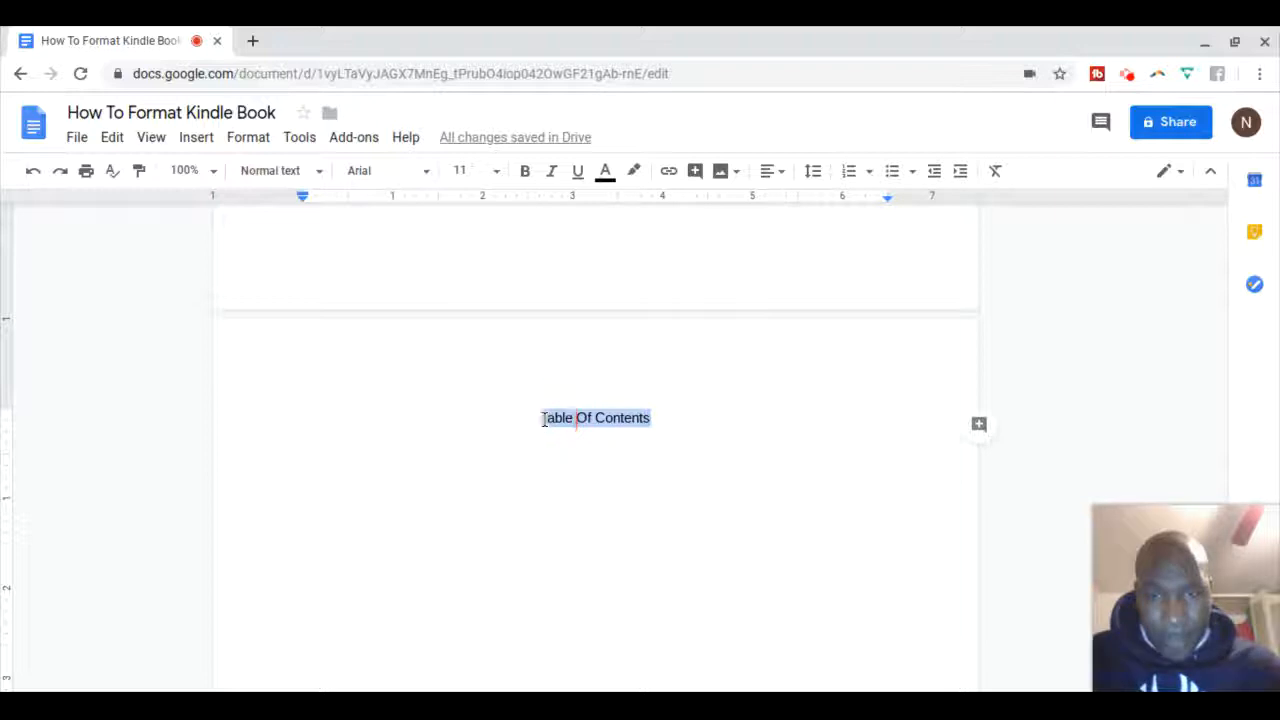
{"action": "left_click", "coordinate": [425, 173]}
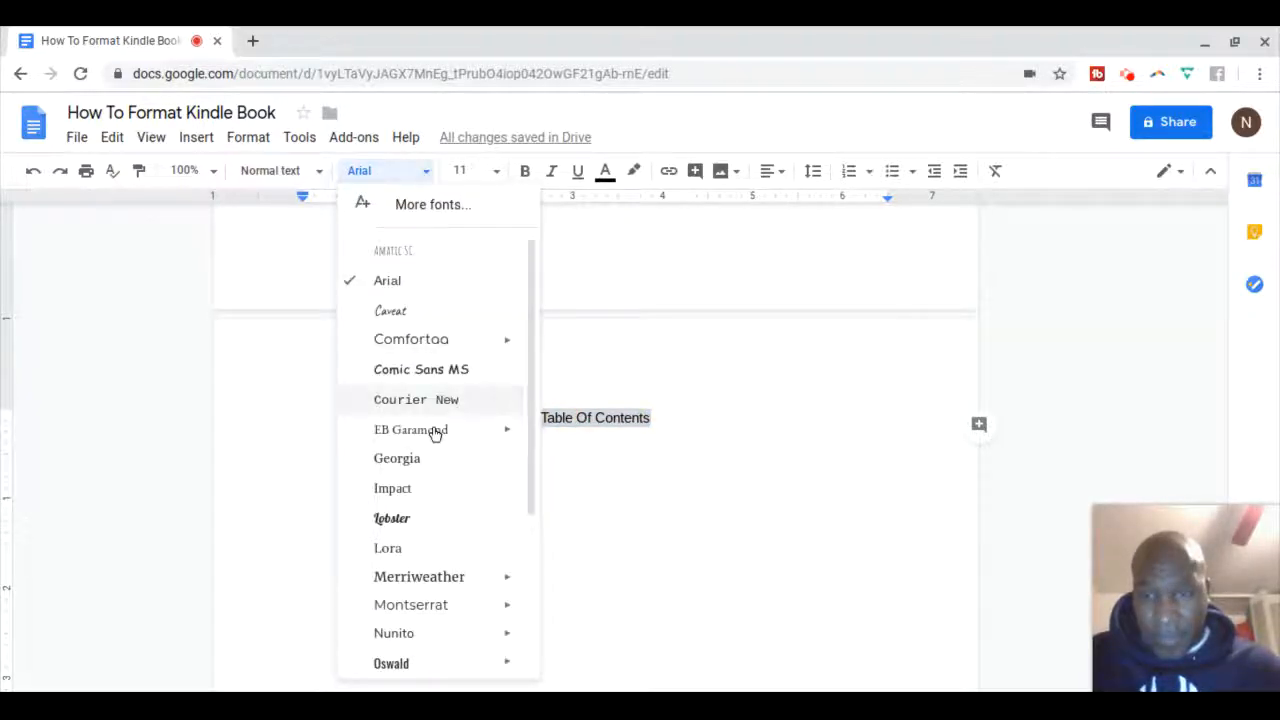
{"action": "scroll", "coordinate": [434, 434], "scroll_direction": "down", "scroll_amount": 3}
{"action": "mouse_move", "coordinate": [433, 438]}
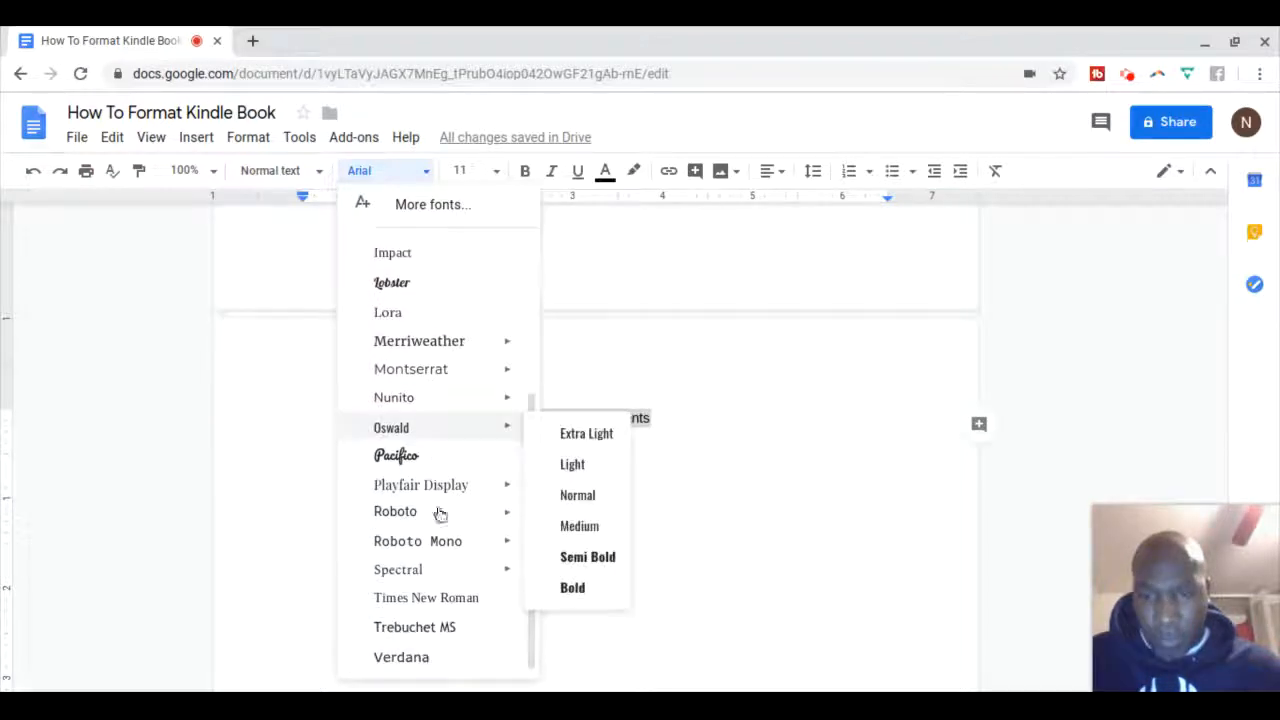
{"action": "left_click", "coordinate": [441, 600]}
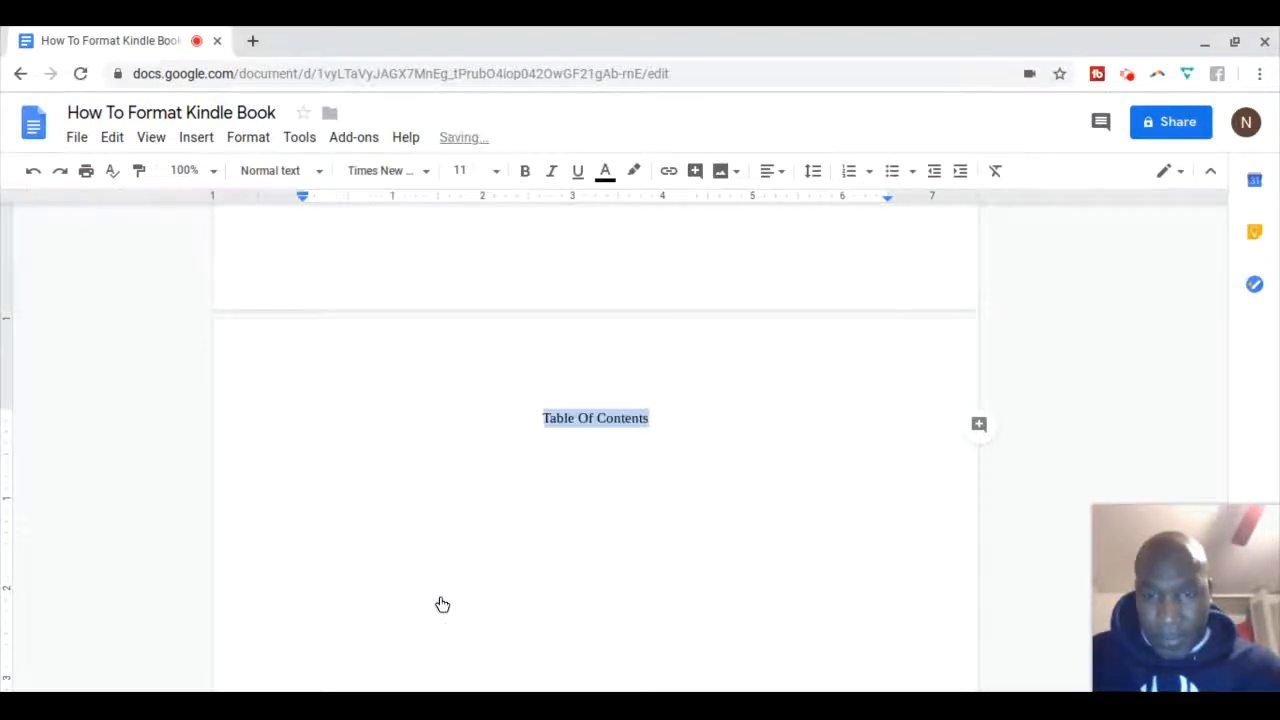
{"action": "left_click", "coordinate": [497, 176]}
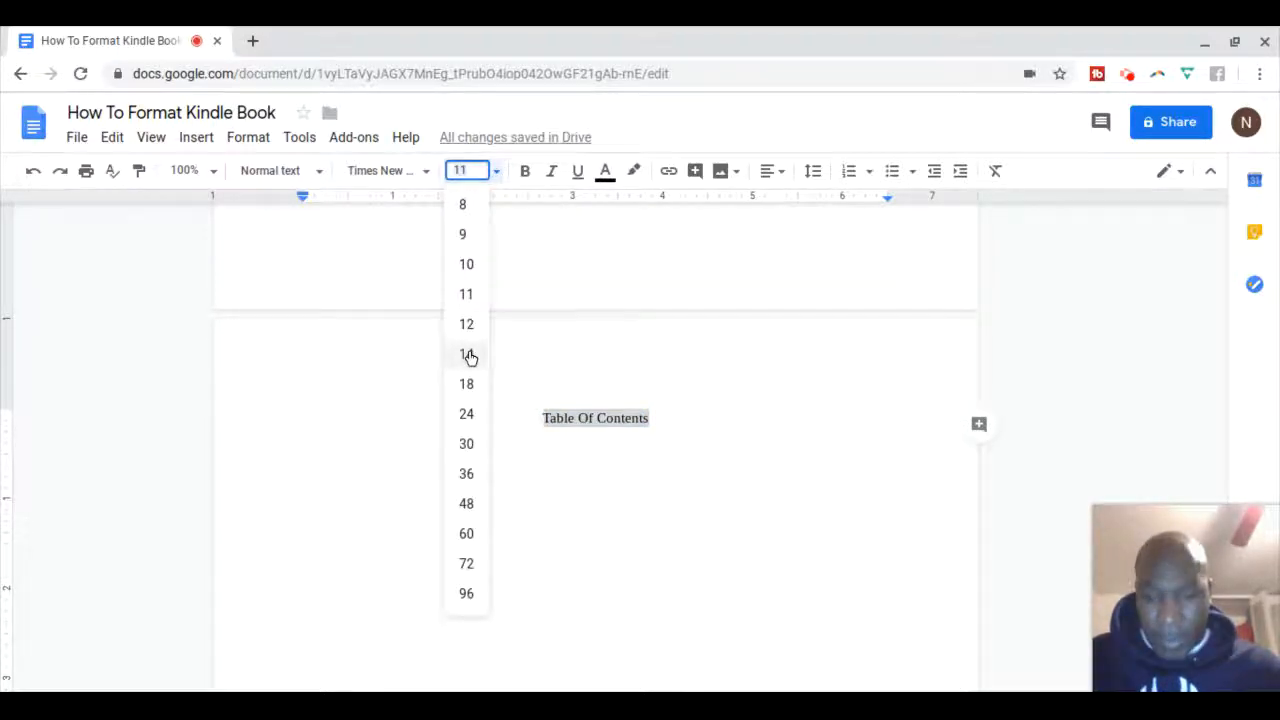
{"action": "type", "text": "15"}
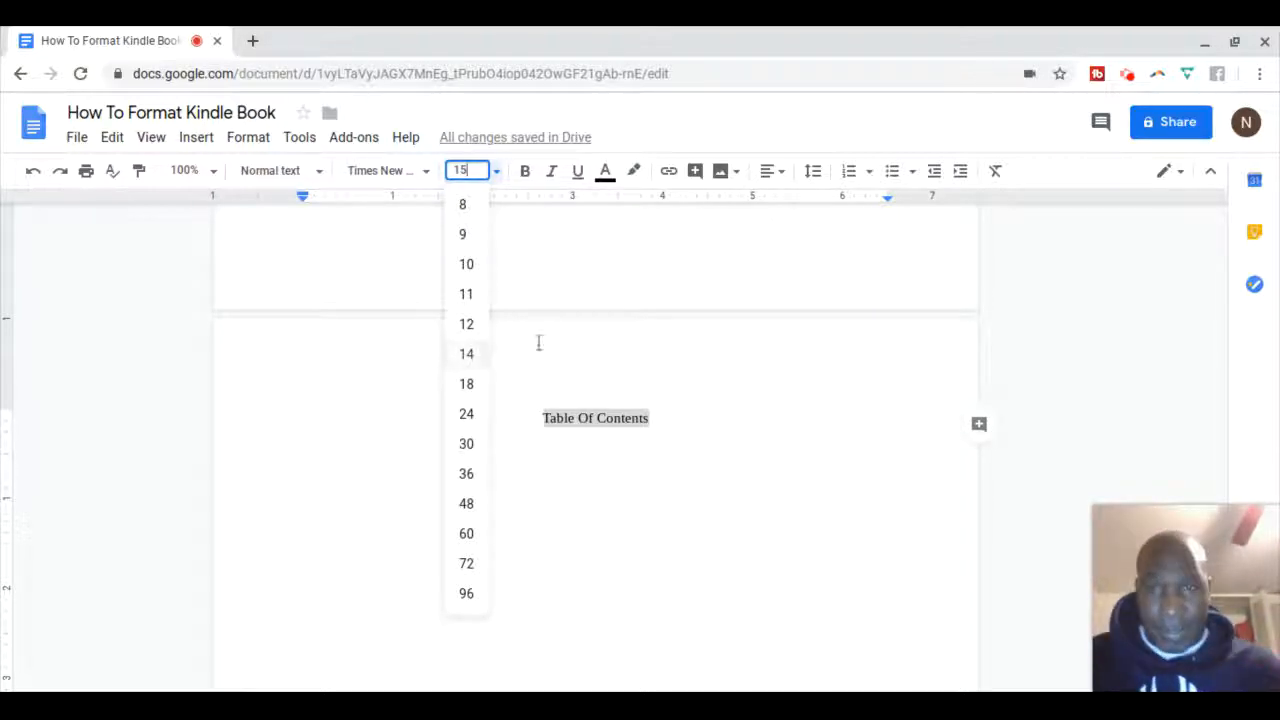
{"action": "key", "text": "Return"}
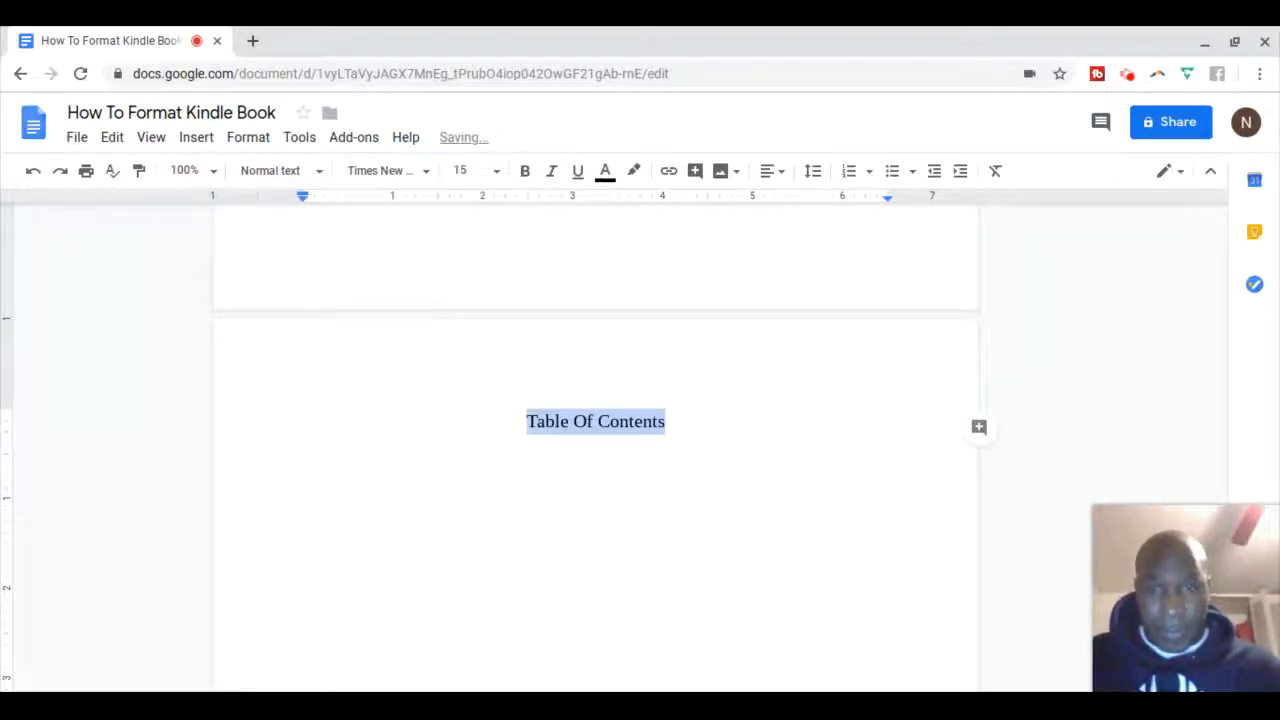
{"action": "left_click", "coordinate": [686, 433]}
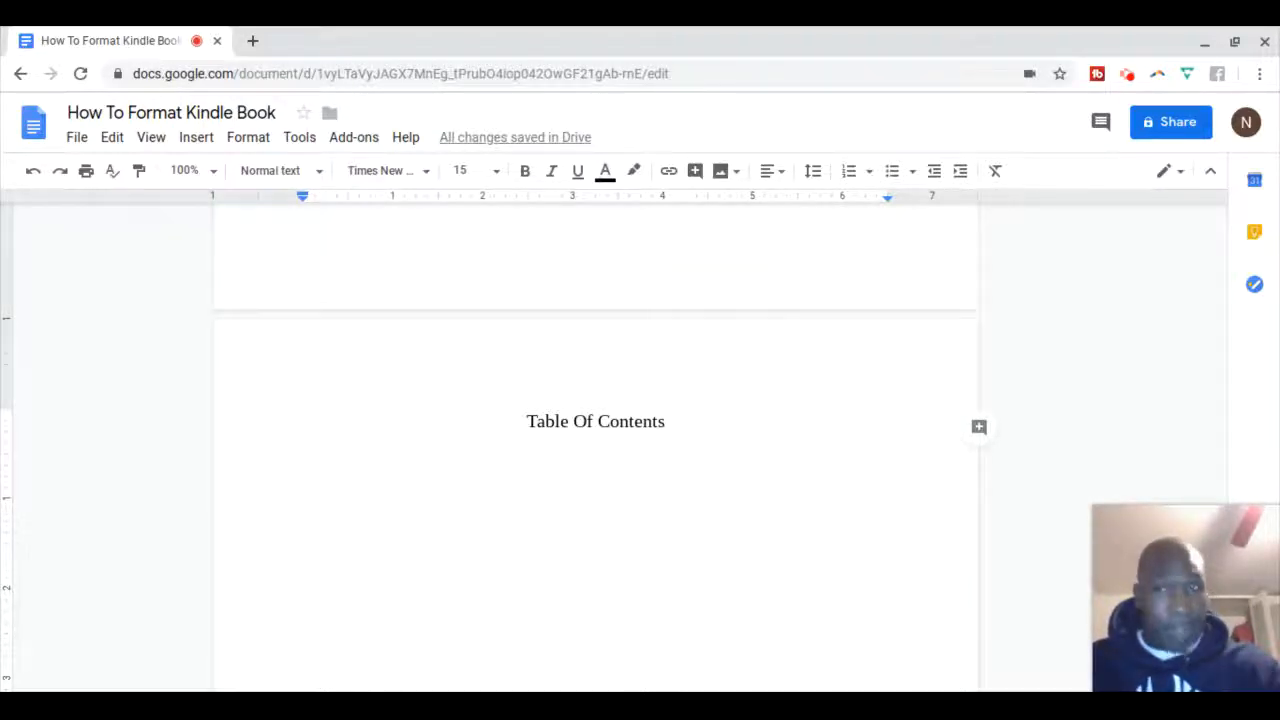
Start a new line under the title and left-align it
{"action": "key", "text": "Return"}
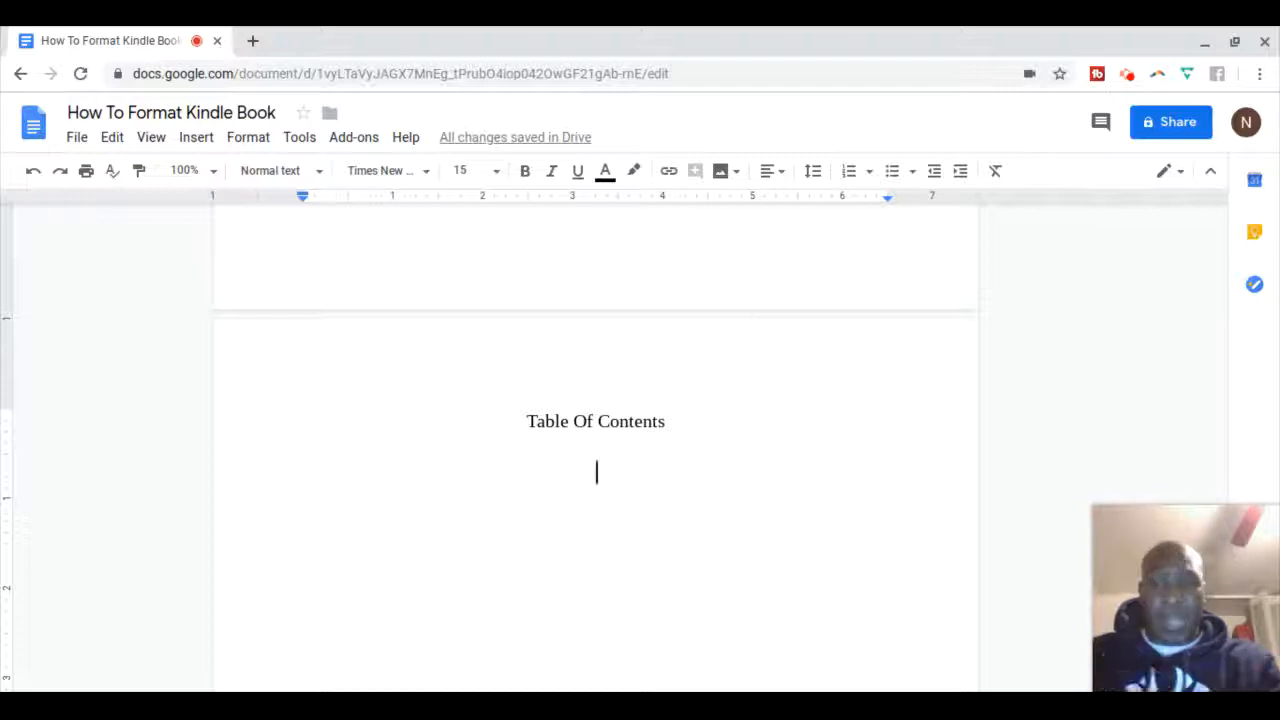
{"action": "left_click", "coordinate": [781, 176]}
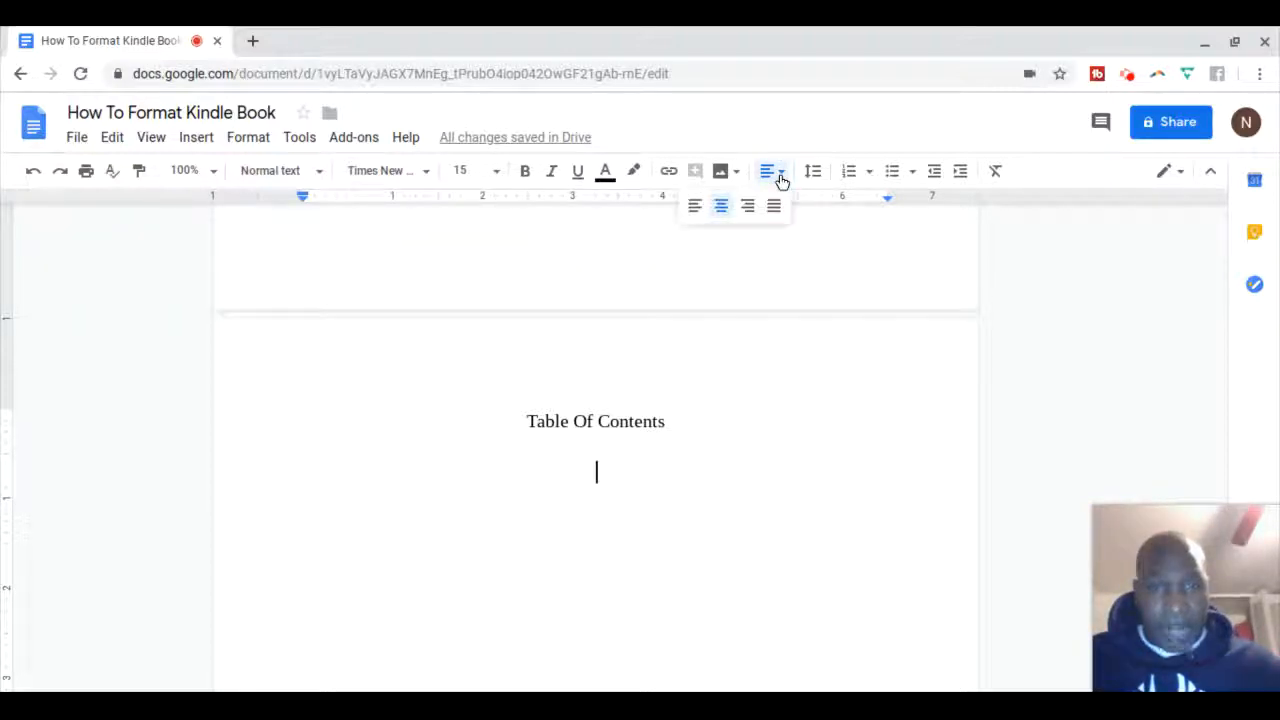
{"action": "left_click", "coordinate": [695, 205]}
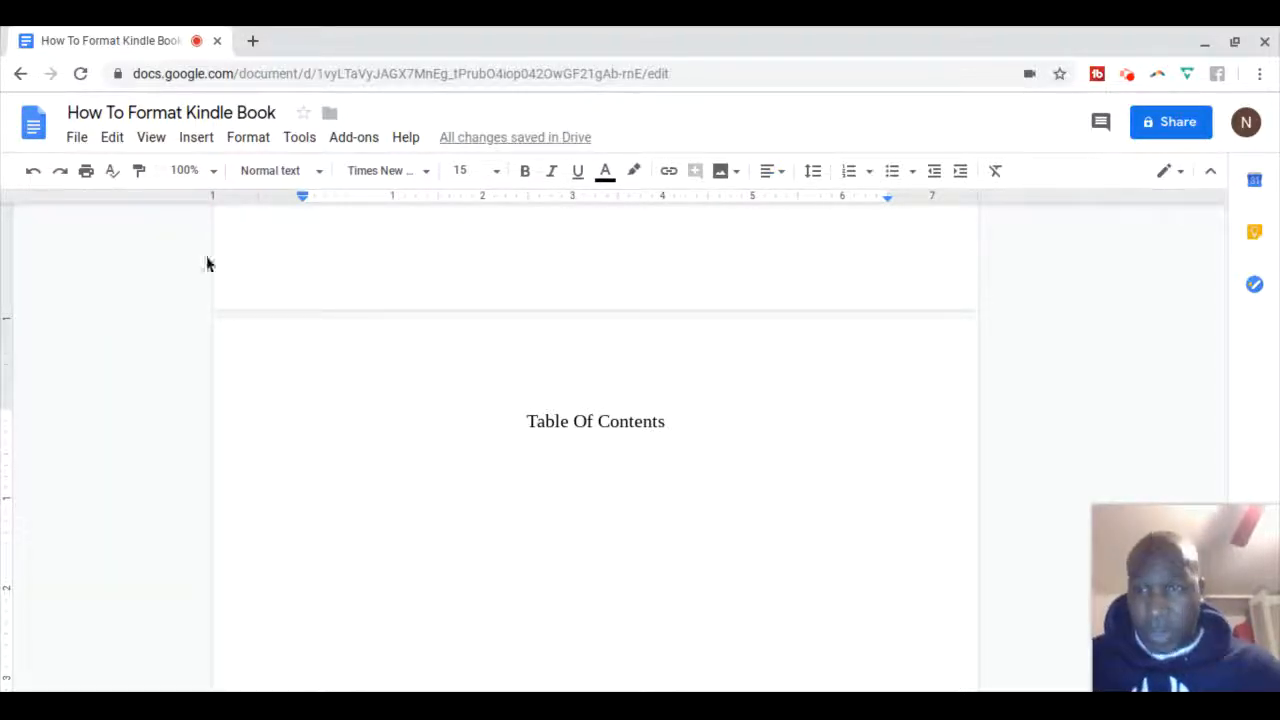
Insert a blue-linked table of contents beneath the Table Of Contents title
{"action": "left_click", "coordinate": [197, 140]}
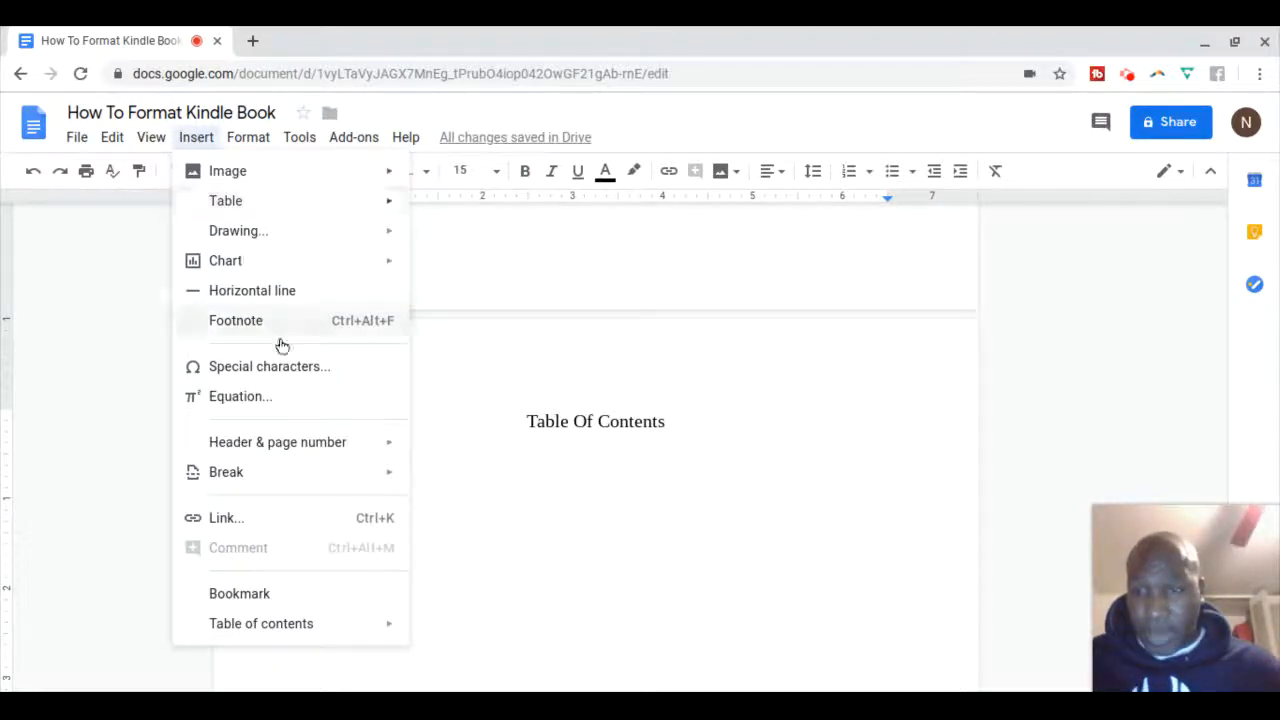
{"action": "mouse_move", "coordinate": [336, 637]}
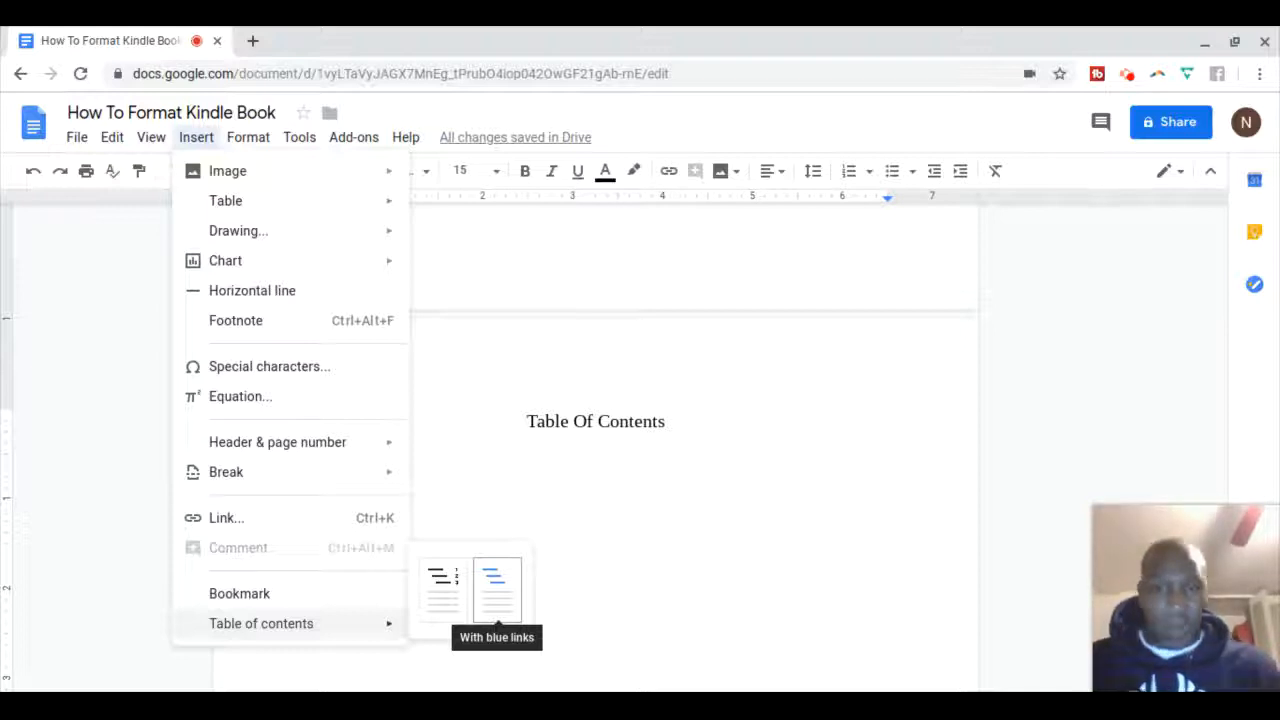
{"action": "left_click", "coordinate": [497, 591]}
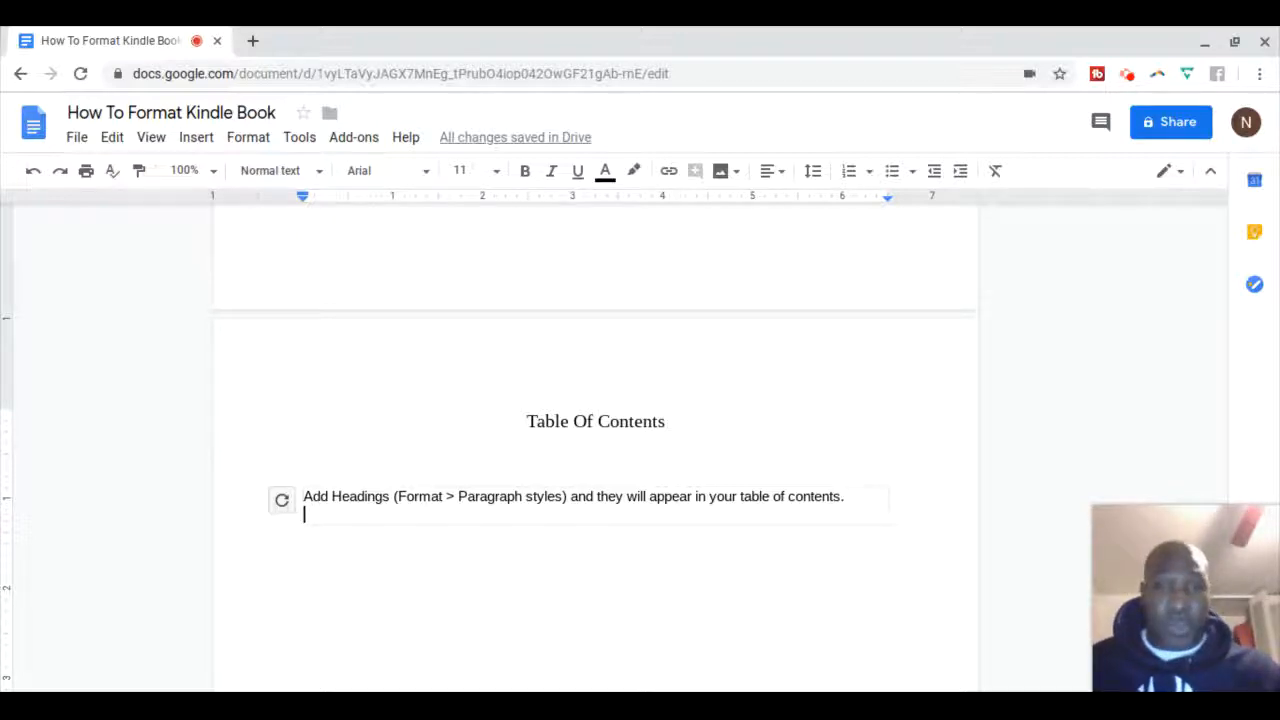
Add a page break after the contents and type a centred 'CHAPTER ONE' line
{"action": "left_click", "coordinate": [546, 546]}
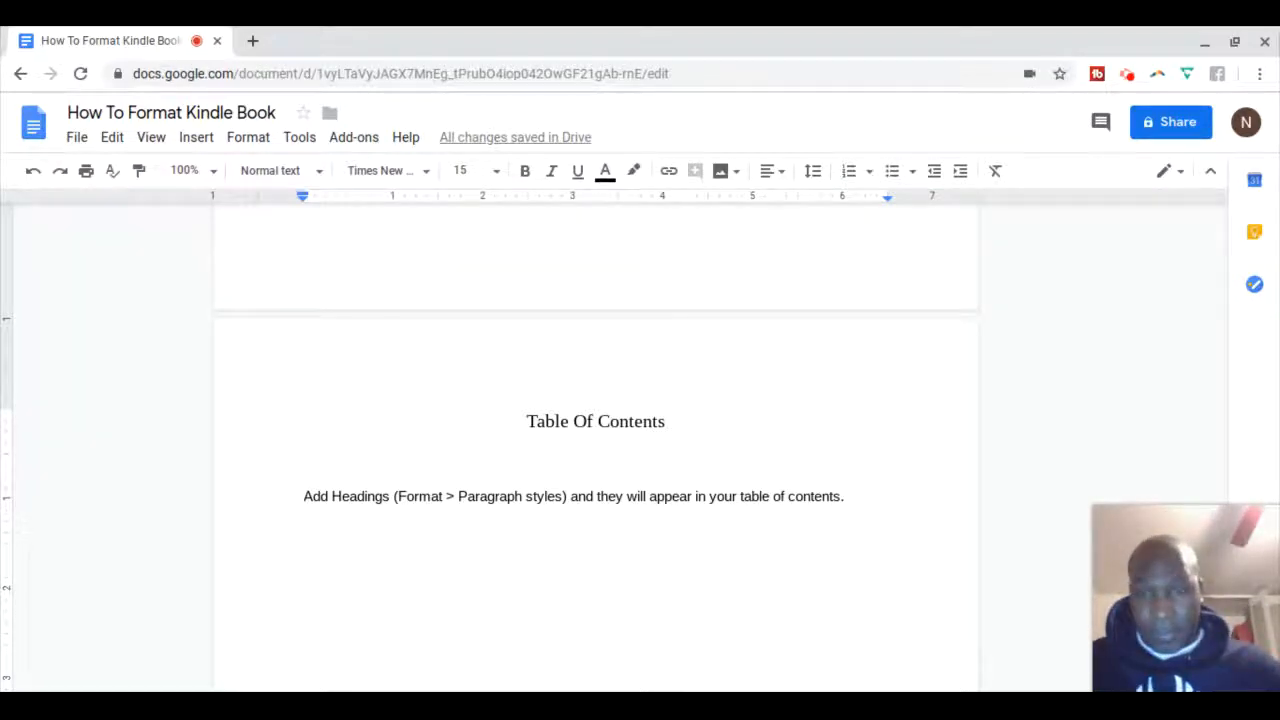
{"action": "key", "text": "ctrl+Return"}
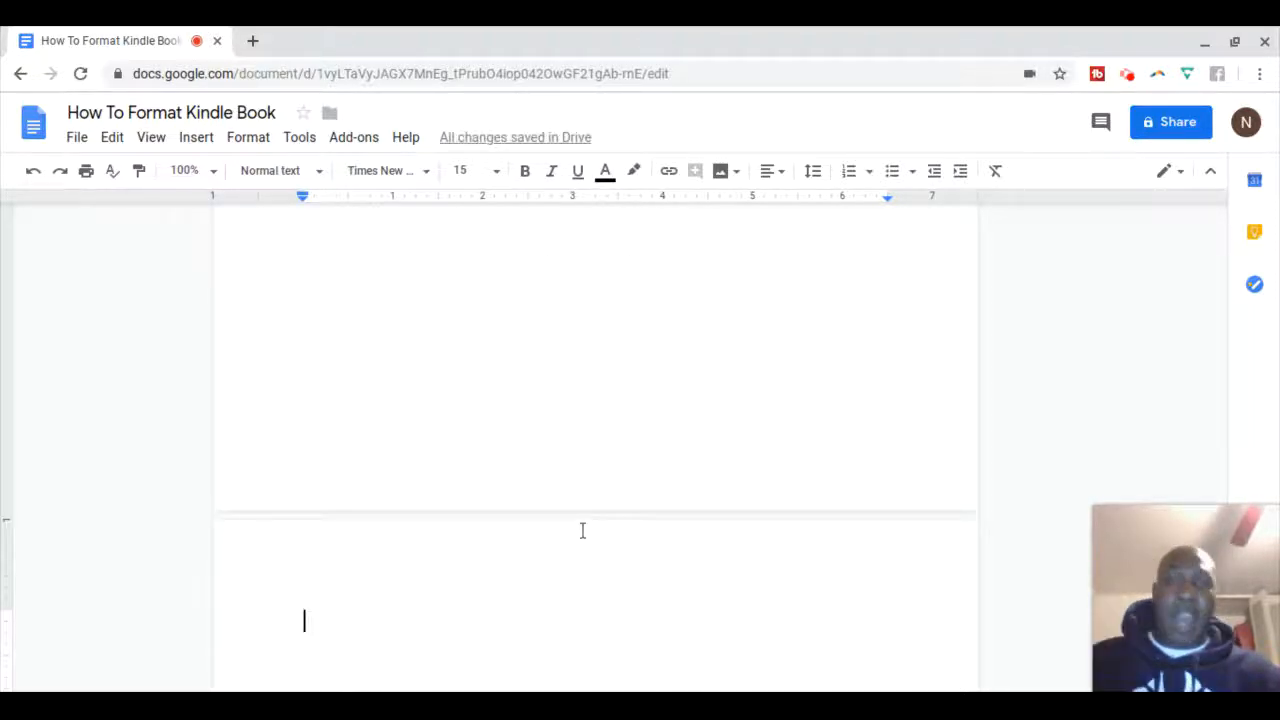
{"action": "left_click", "coordinate": [785, 174]}
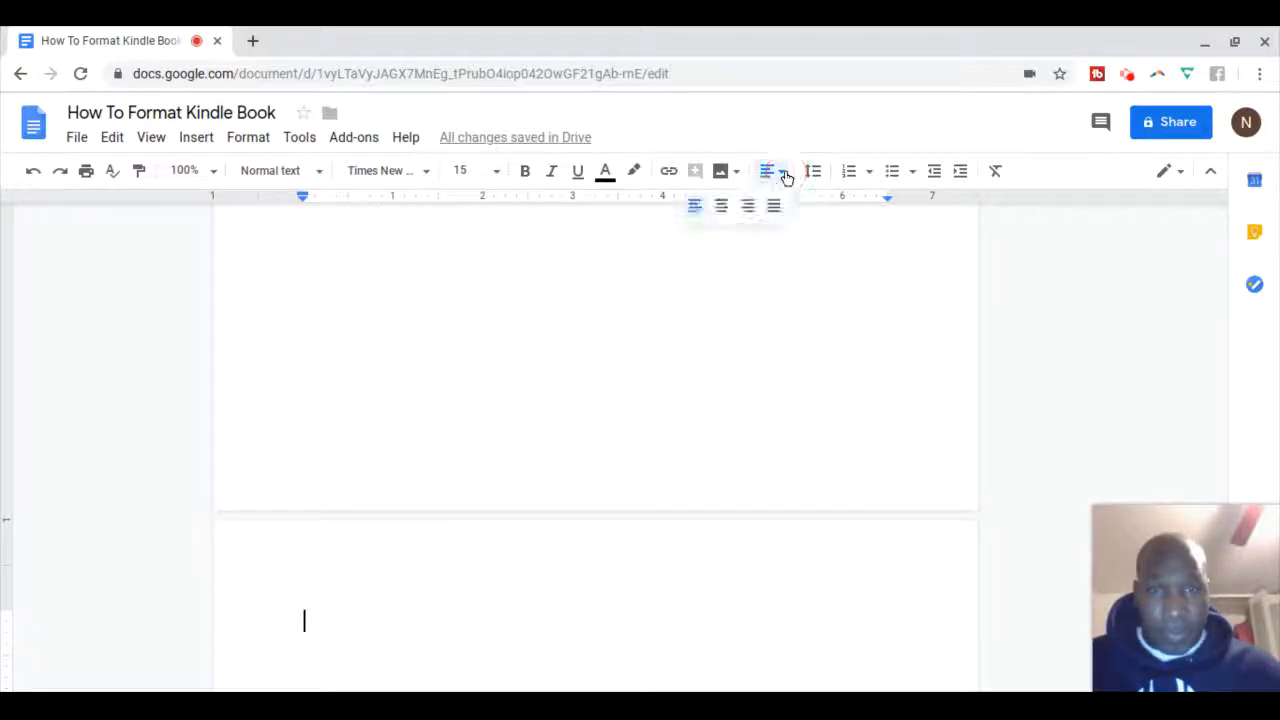
{"action": "left_click", "coordinate": [722, 206]}
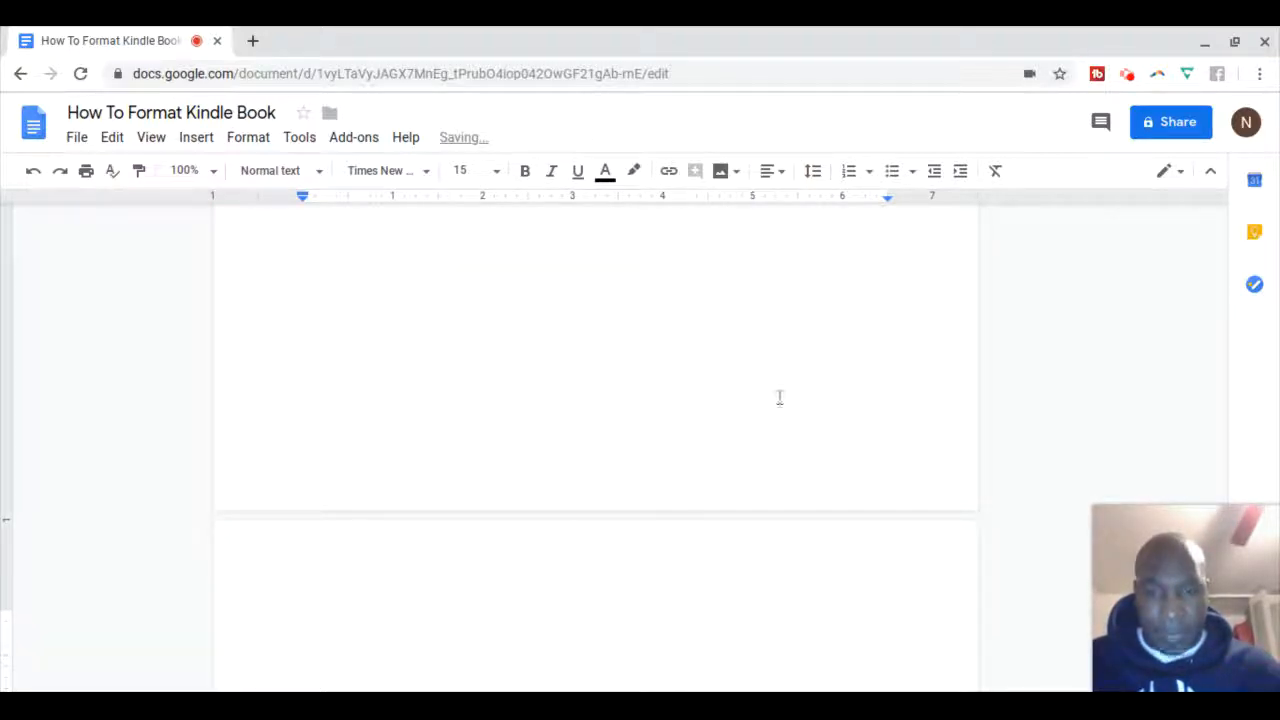
{"action": "type", "text": "CHAP"}
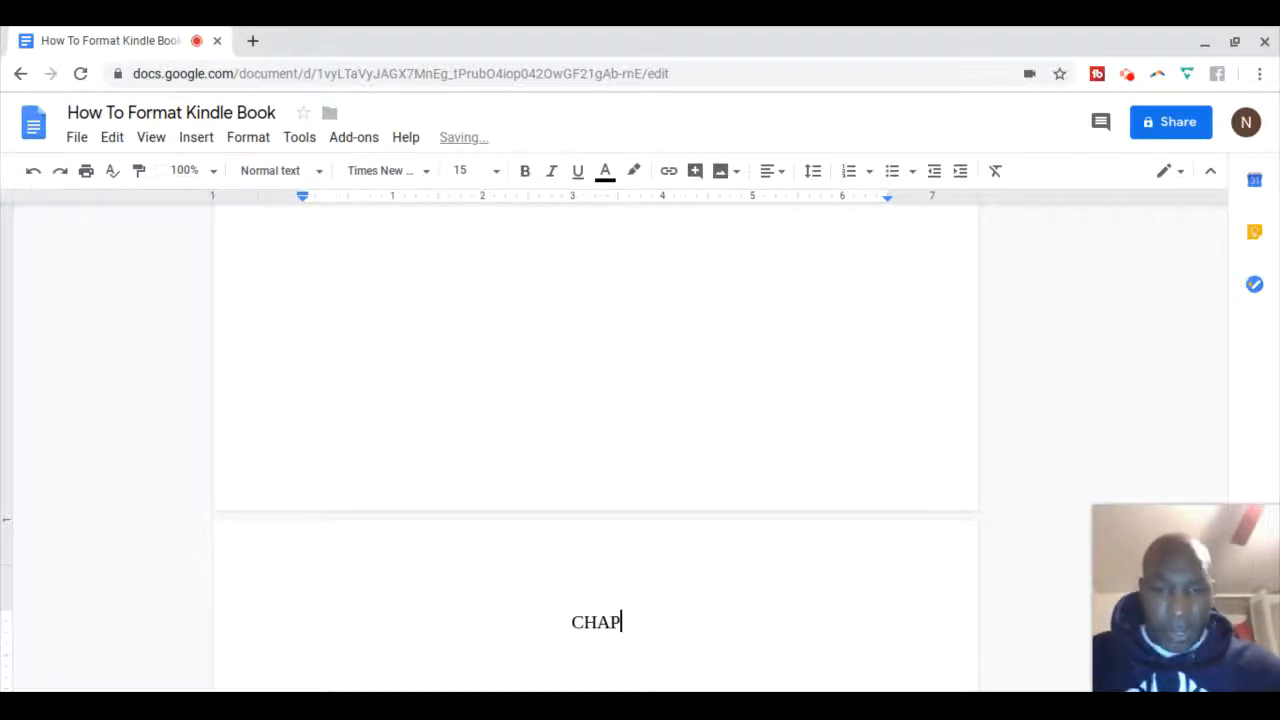
{"action": "type", "text": "TER ONE"}
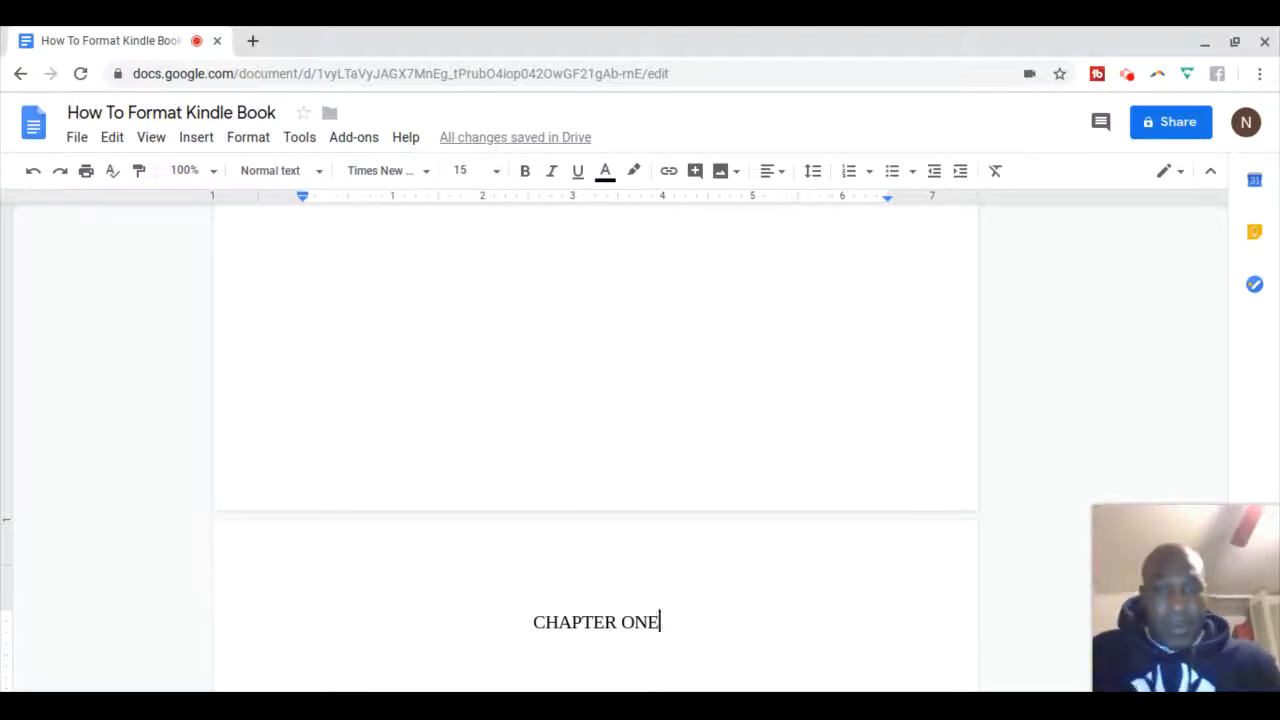
Apply the Heading 1 style to 'CHAPTER ONE' and move to the blank line below
{"action": "left_click_drag", "start_coordinate": [661, 621], "coordinate": [538, 623]}
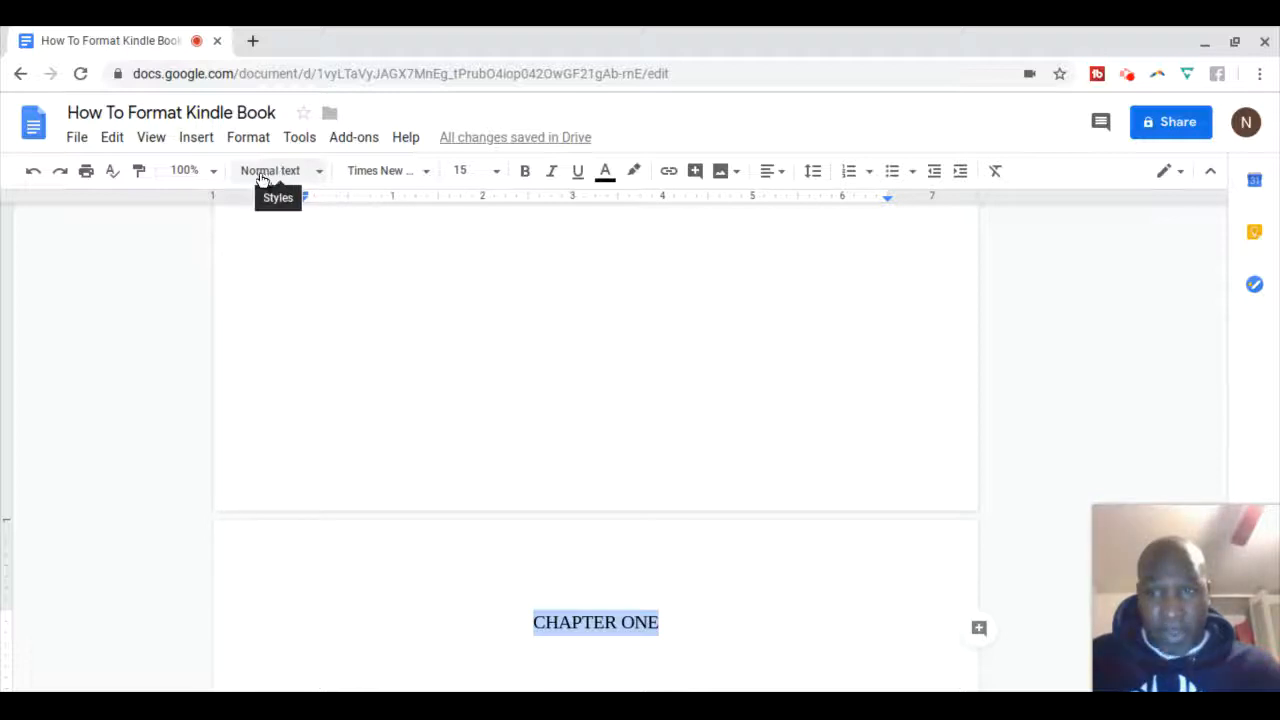
{"action": "left_click", "coordinate": [320, 175]}
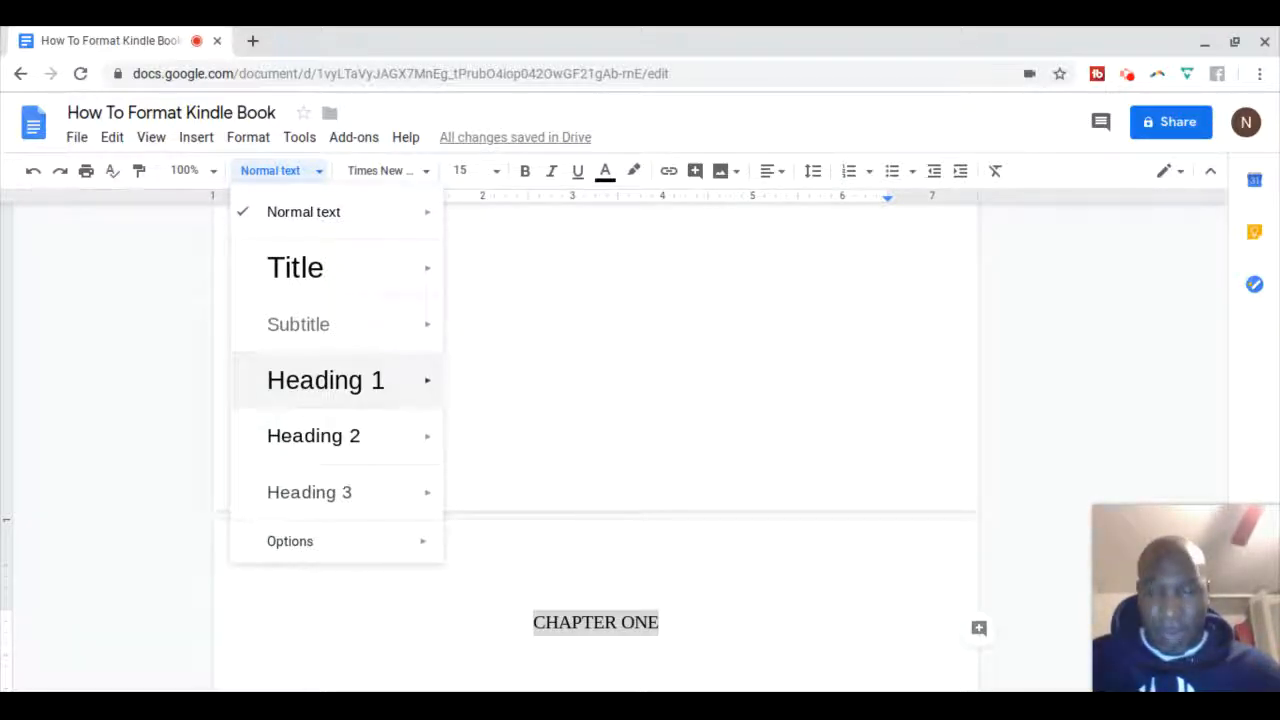
{"action": "left_click", "coordinate": [300, 389]}
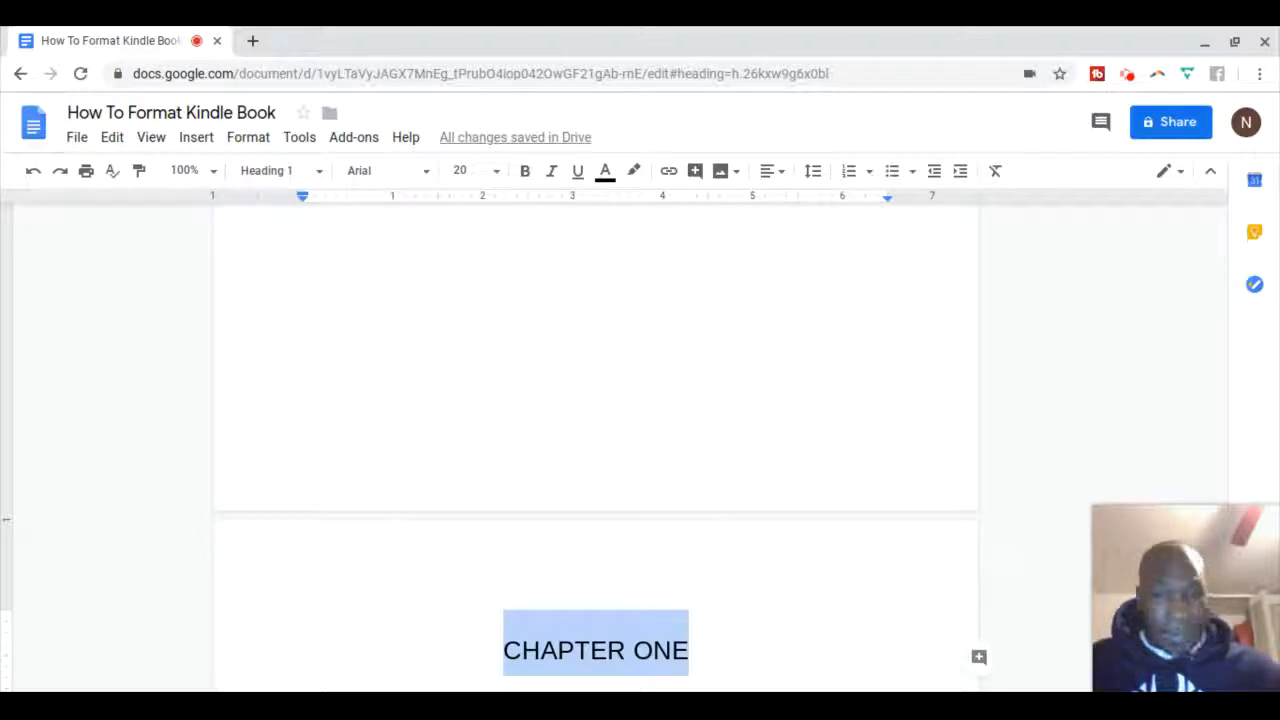
{"action": "scroll", "coordinate": [1016, 527], "scroll_direction": "down", "scroll_amount": 2}
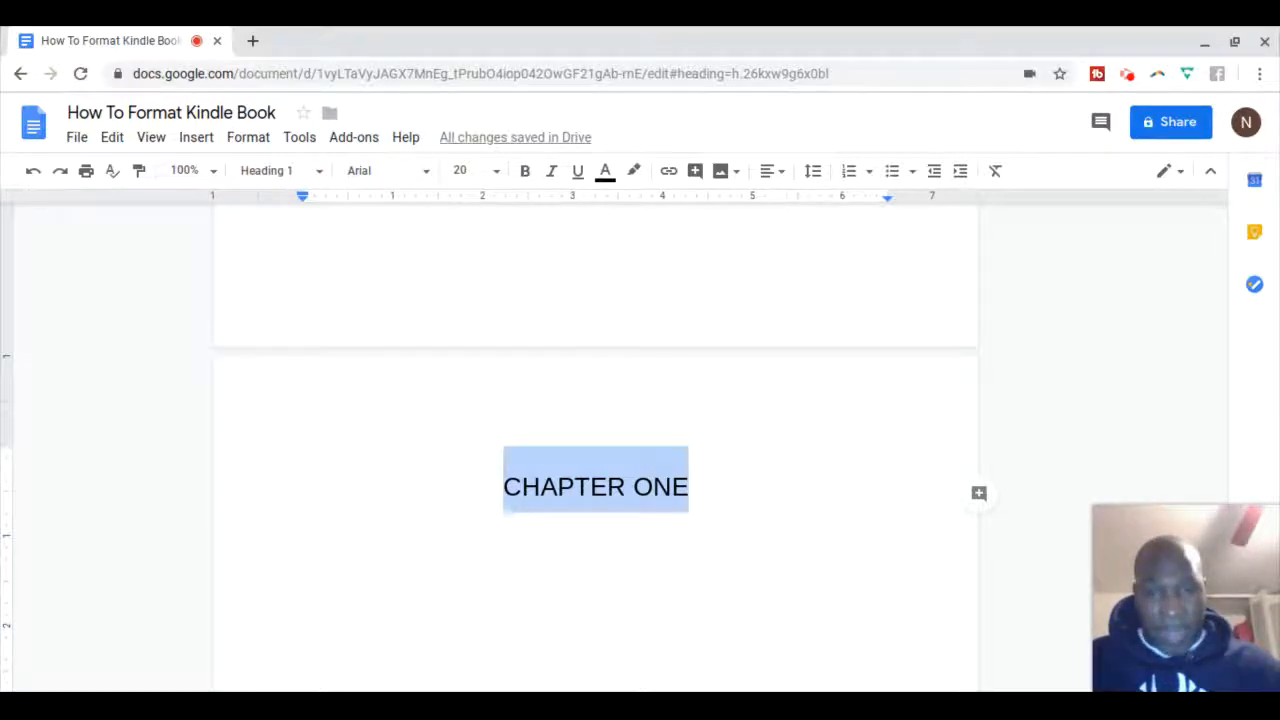
{"action": "left_click", "coordinate": [1016, 527]}
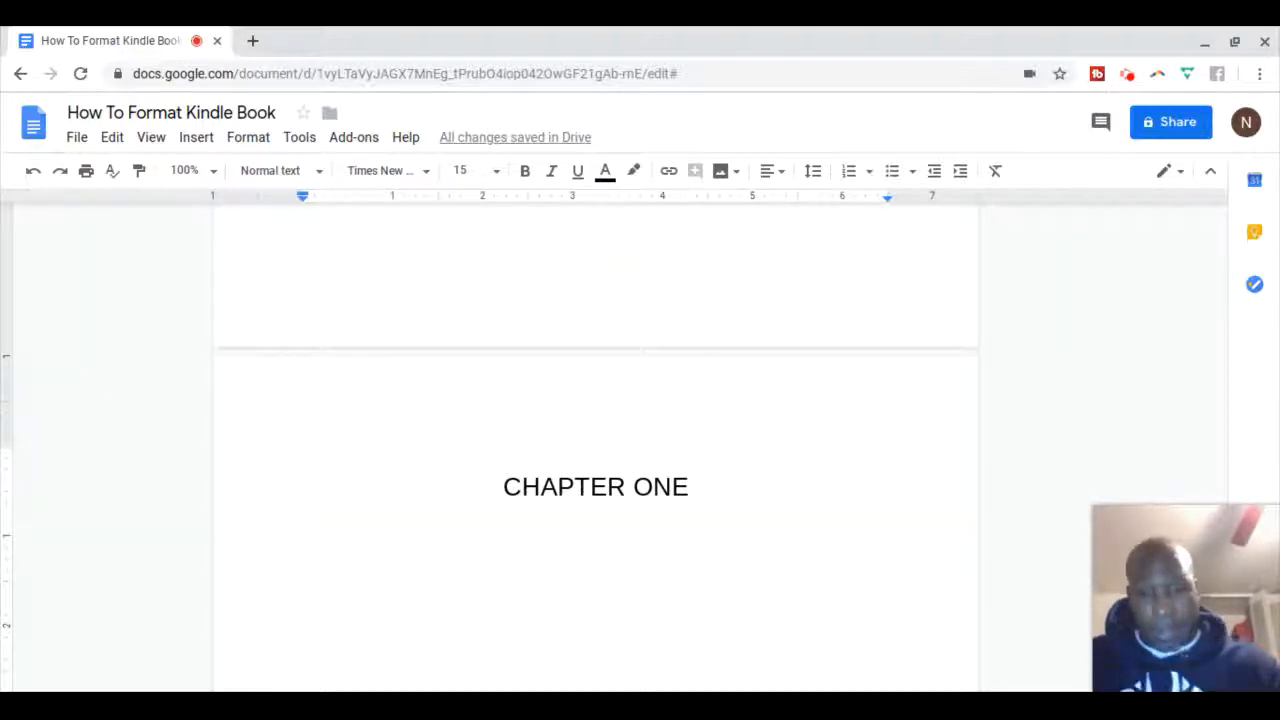
Type several lines of random filler text as the chapter one body
{"action": "type", "text": "theho"}
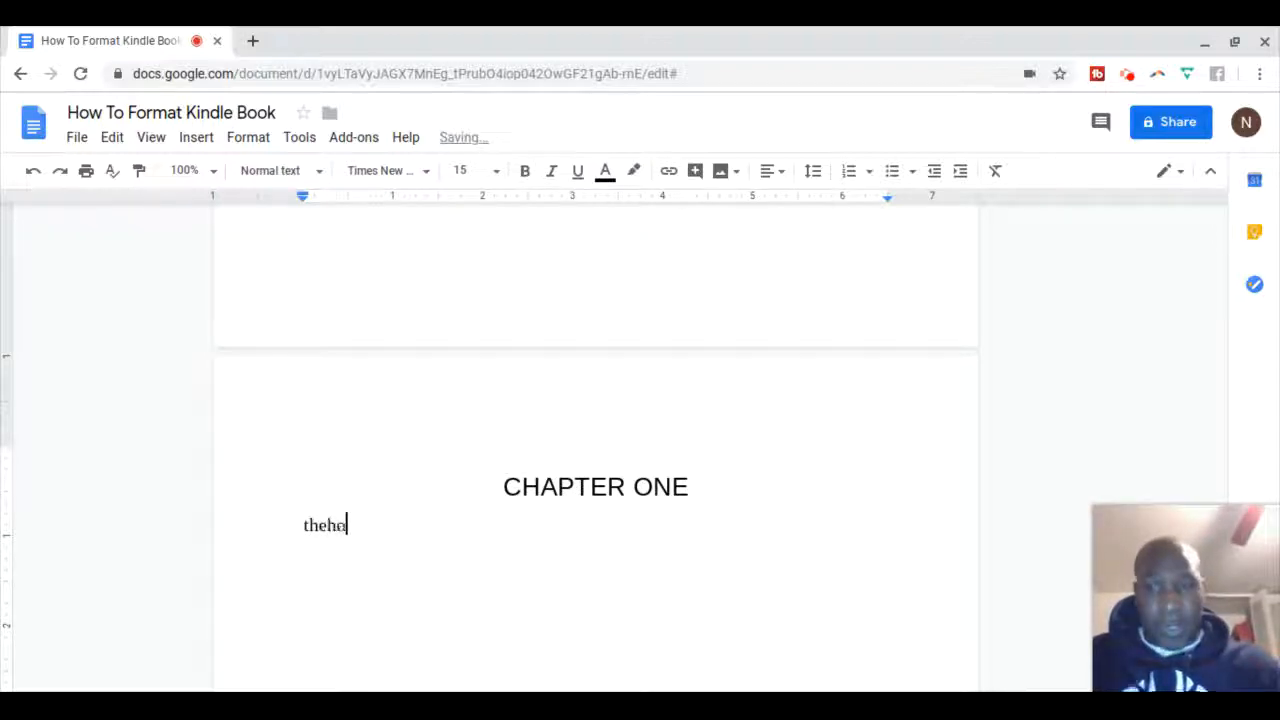
{"action": "type", "text": "kdhd a hkdfhoeh"}
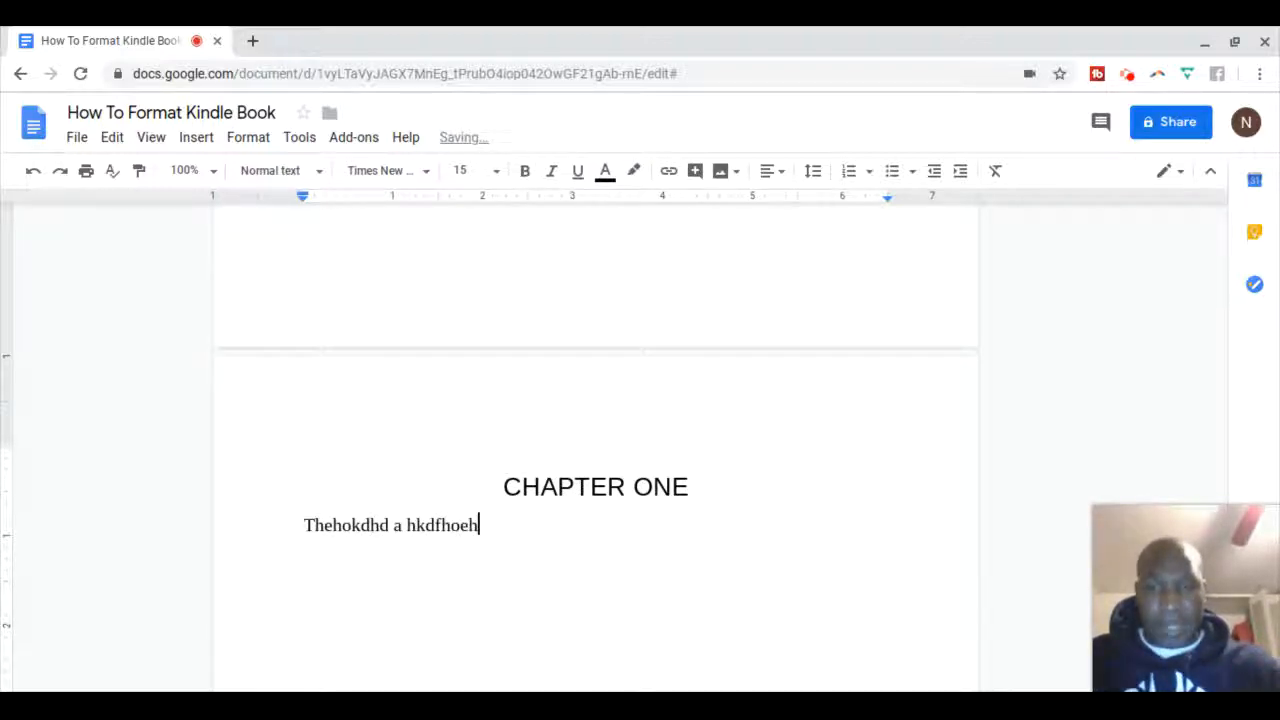
{"action": "type", "text": "h lahodahojhpeoho"}
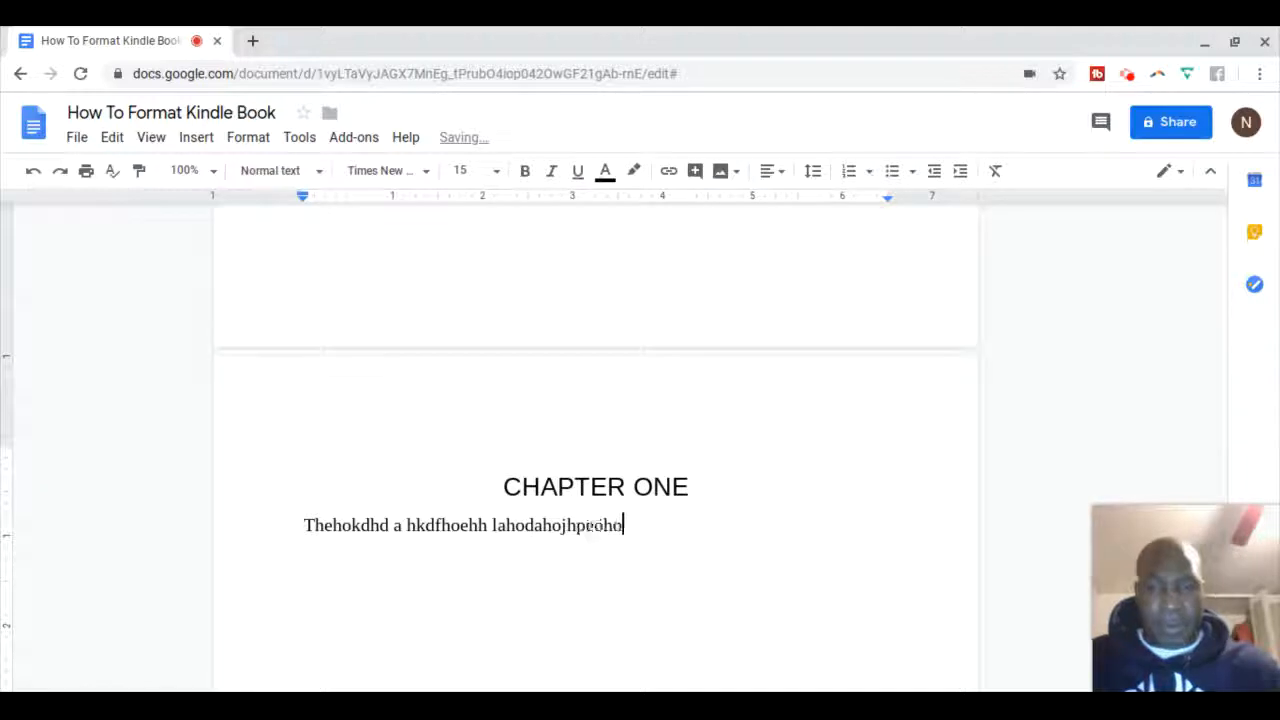
{"action": "type", "text": "dkhf da hdokfhkdjf  "}
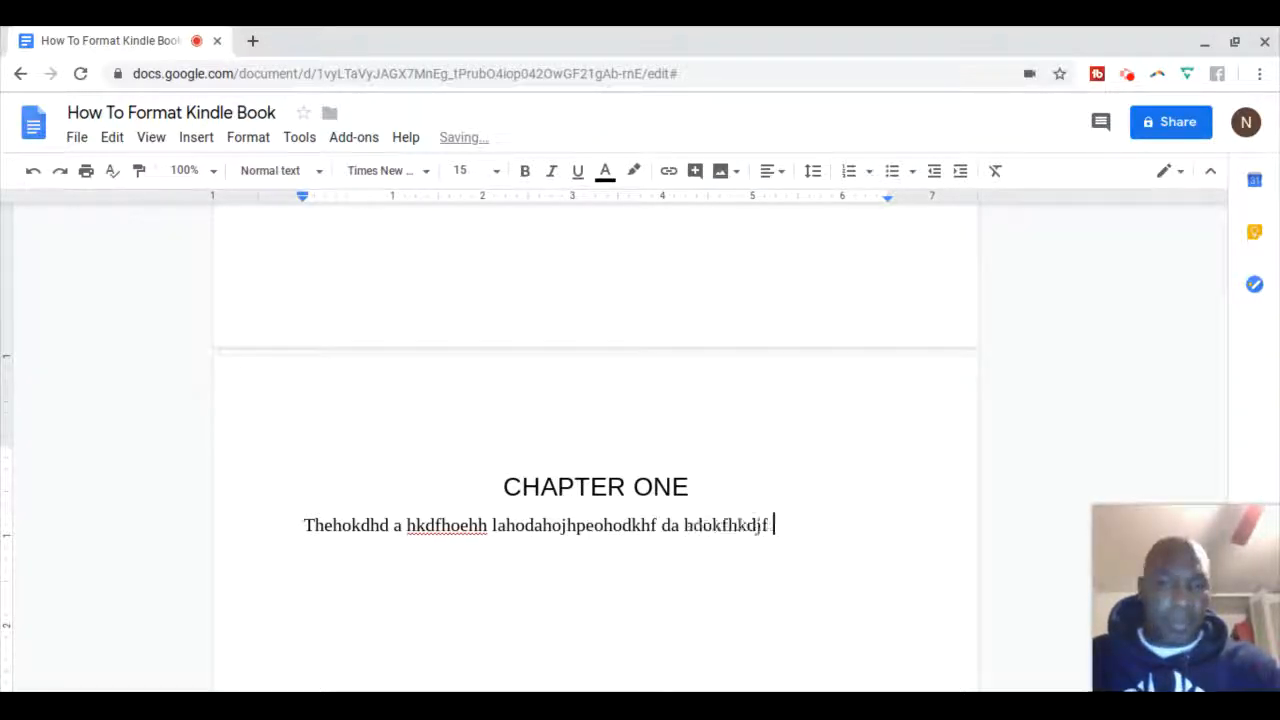
{"action": "type", "text": "dfhodjkfjd fkj"}
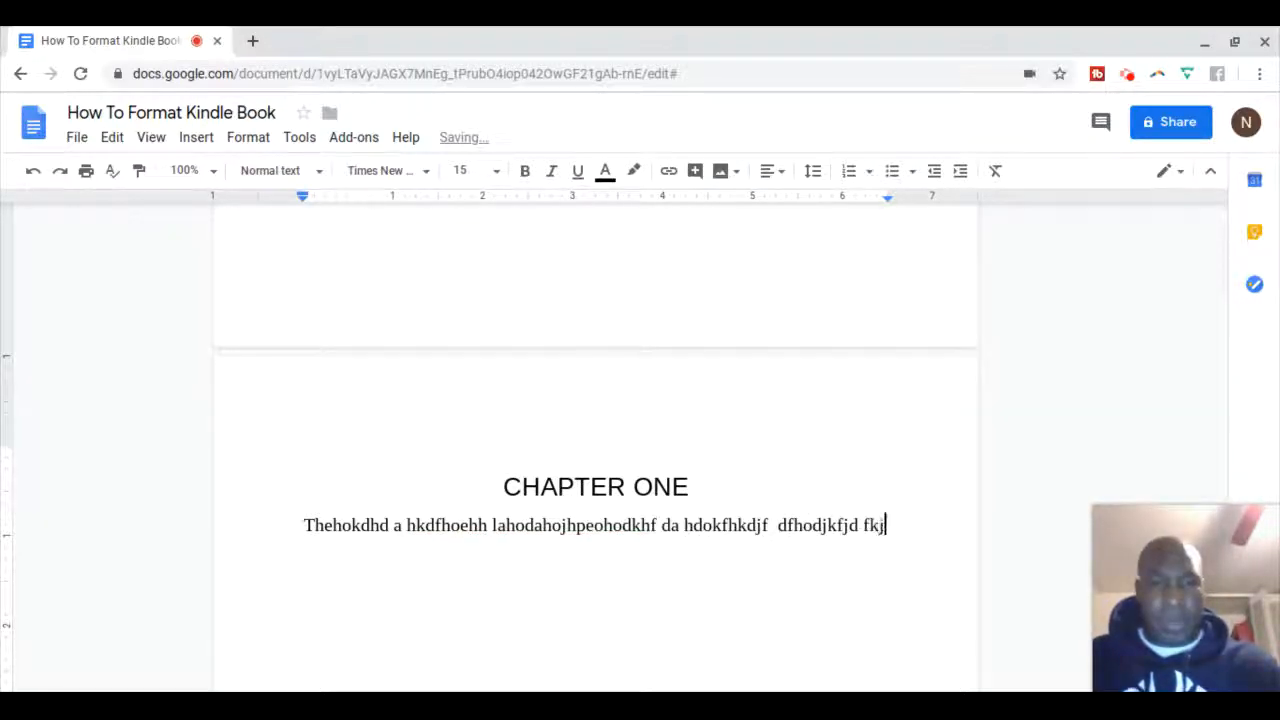
{"action": "type", "text": "hfodfhkdkf dofjodsafhkdfkj"}
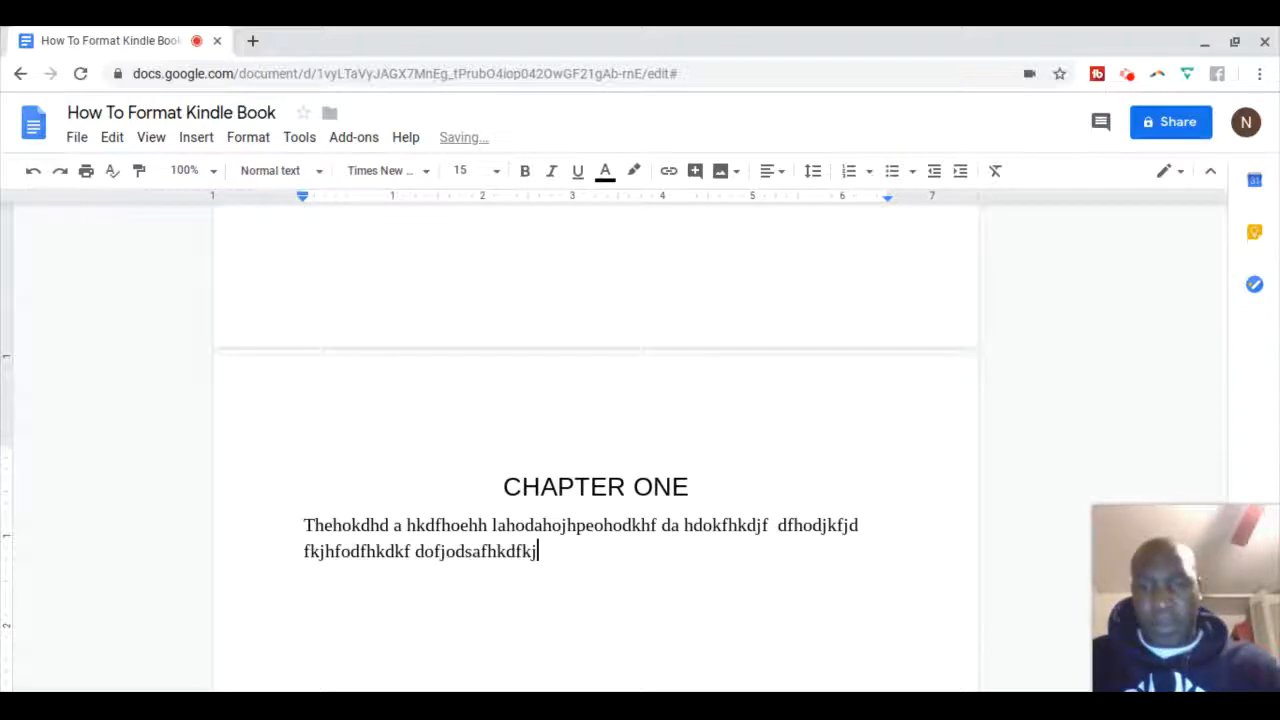
{"action": "type", "text": " dfjdokjfkdfjkdj ijpidfhidjf j "}
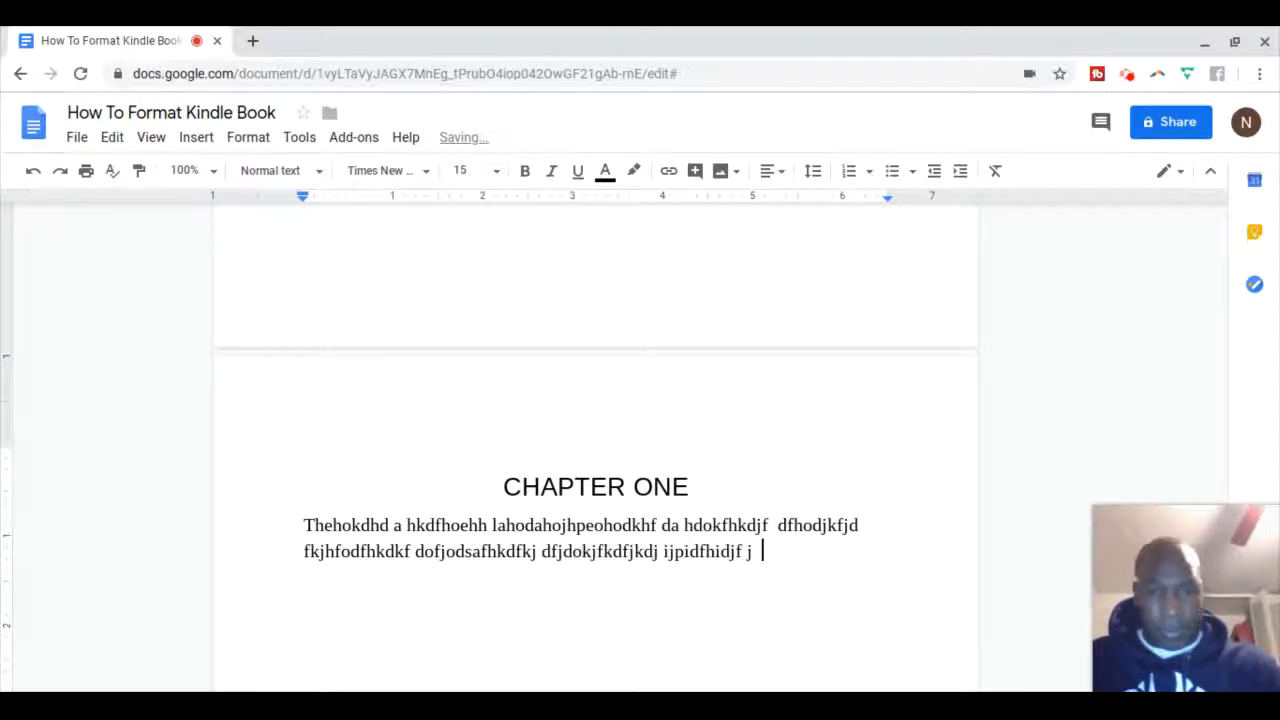
{"action": "type", "text": " idjfdjfkjaipfj ioidjfidjf ijdfj "}
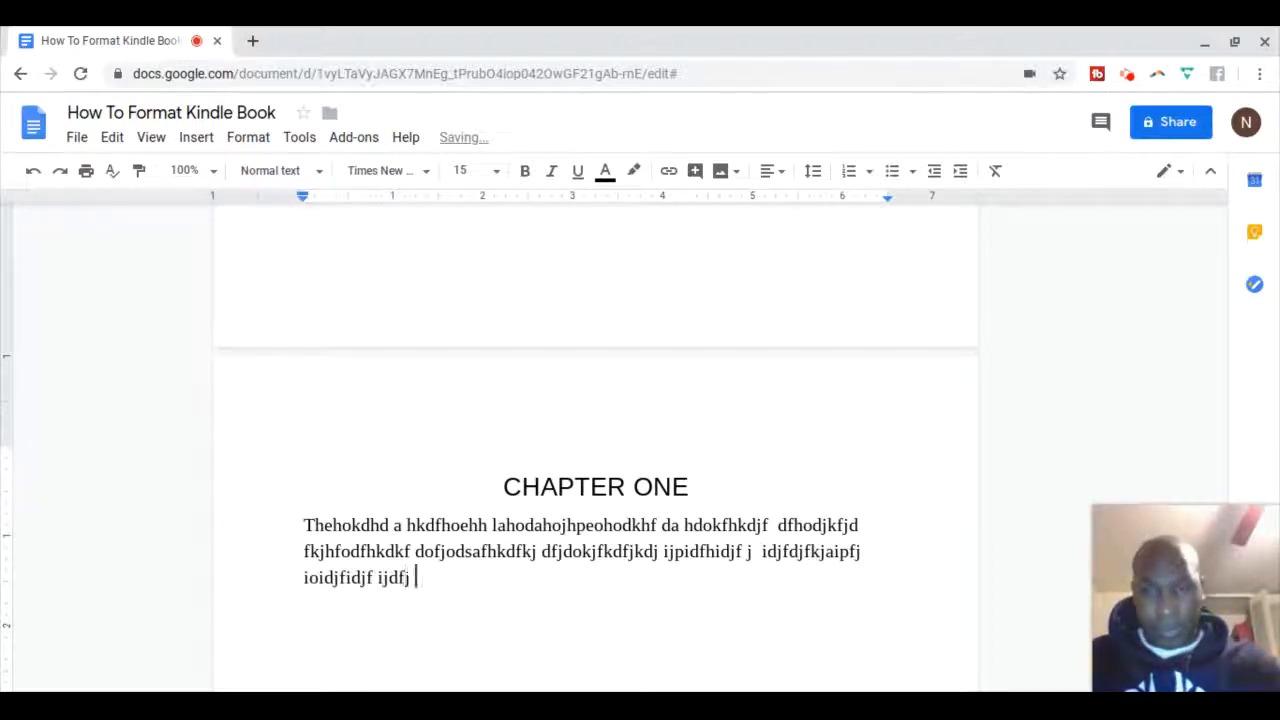
{"action": "type", "text": "ijdfij ijdf j pjdfijdij"}
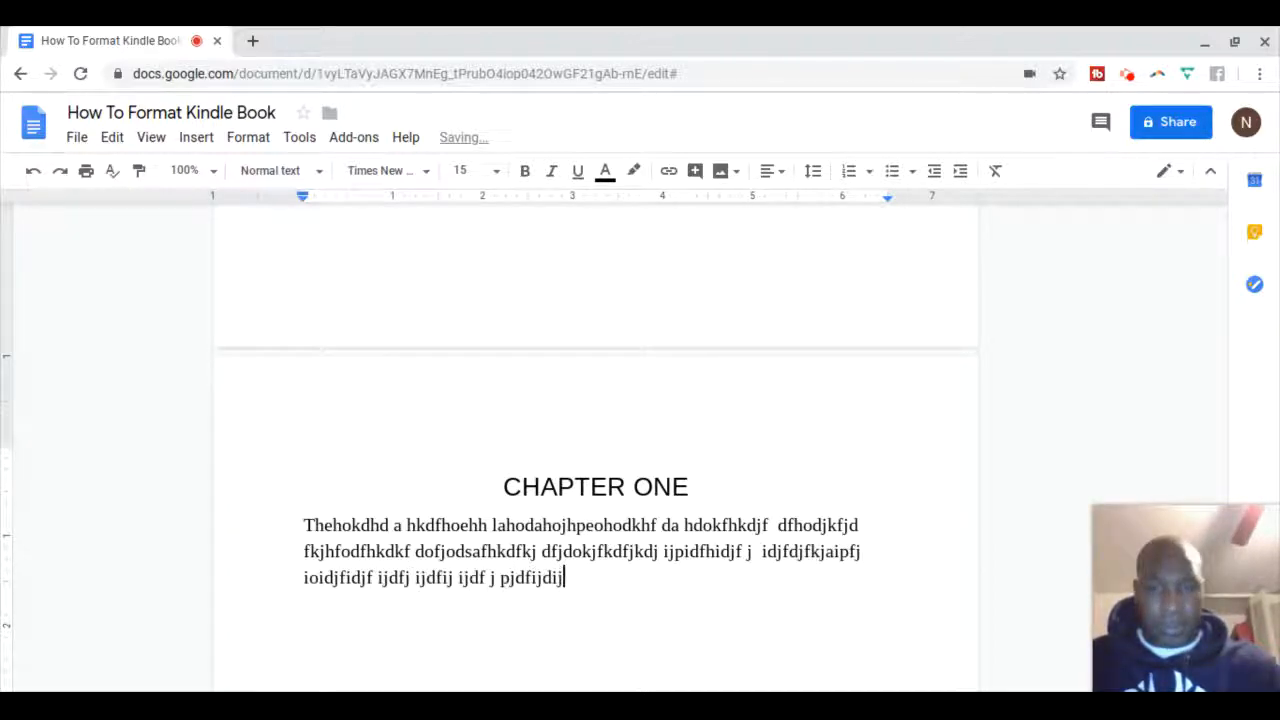
{"action": "type", "text": "pfj pidjopjdipjipdjf pidsjf ijf iji"}
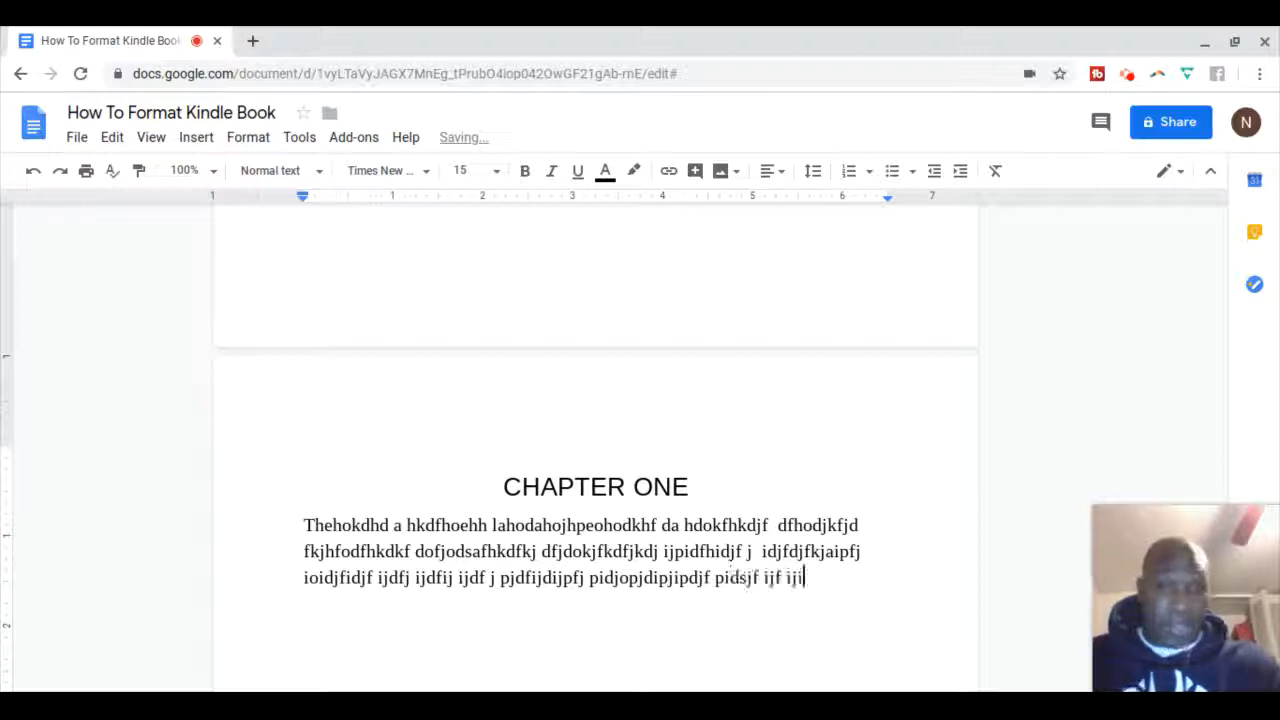
{"action": "type", "text": "f jids jifji i ip j i ji"}
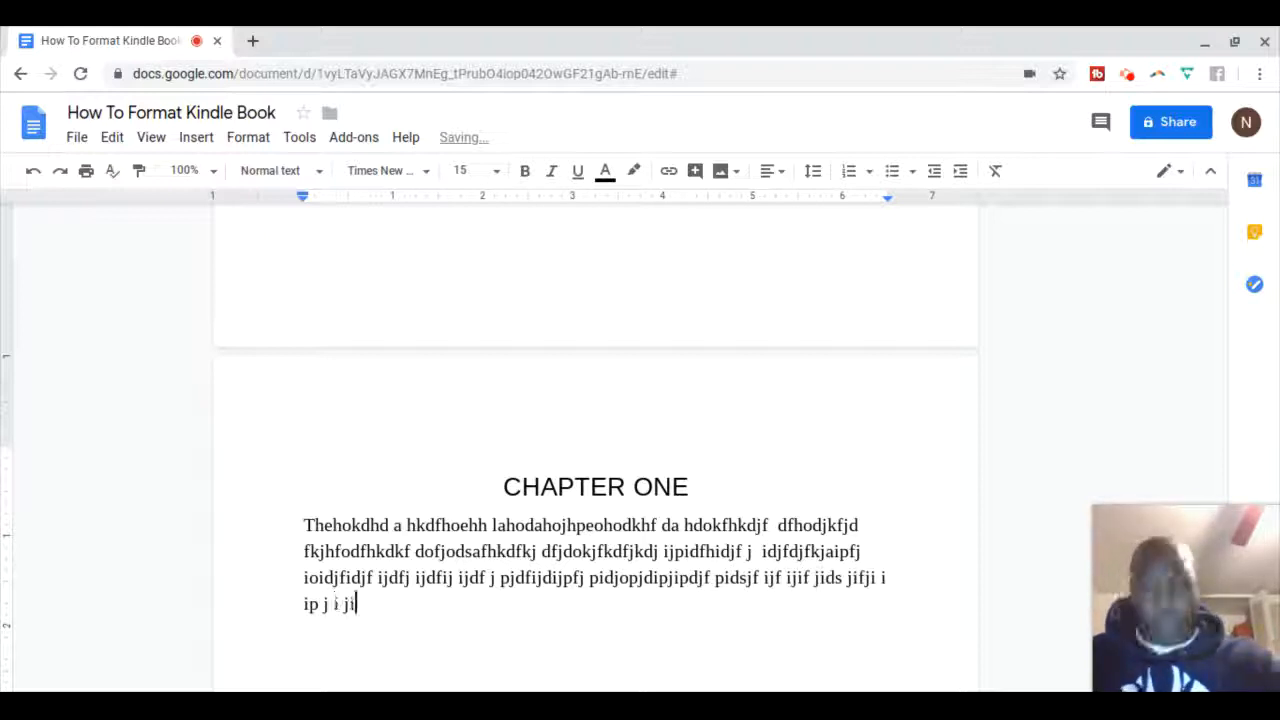
{"action": "type", "text": "djfij ij ij ij ijdi ji fjpodf"}
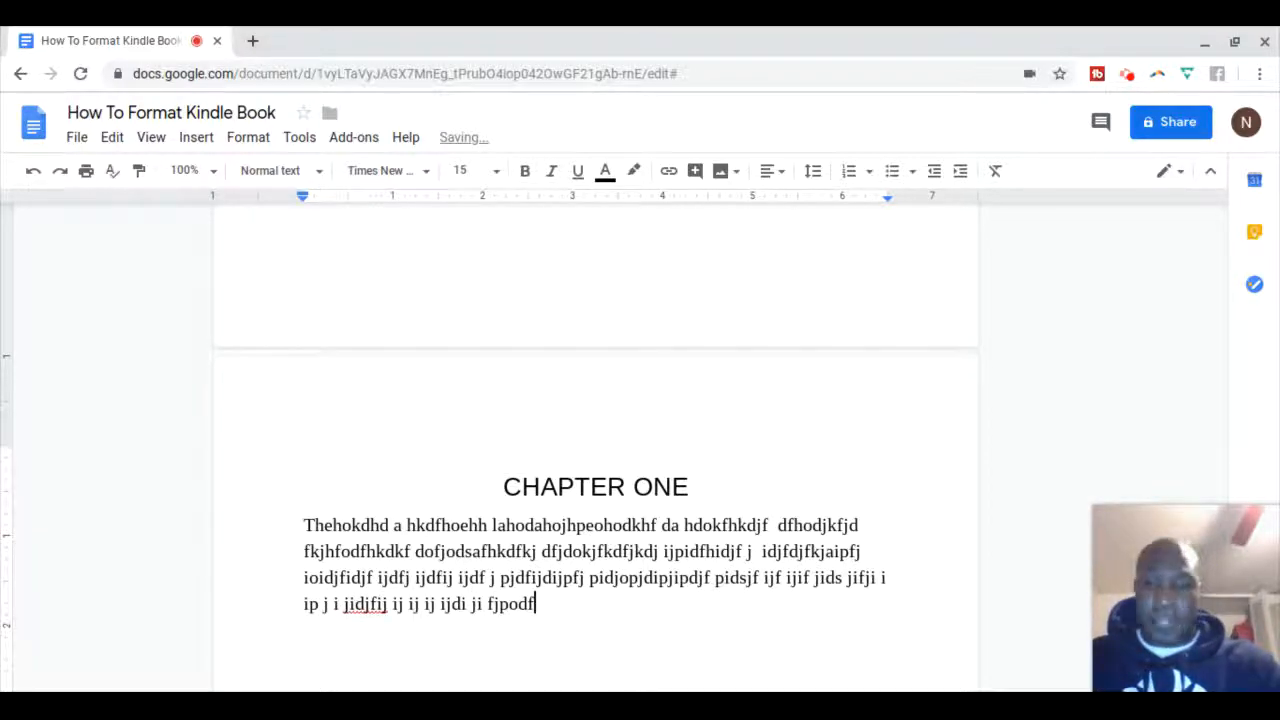
{"action": "type", "text": "ipfj podjojf j fjpod jod j djo jp jpj fp"}
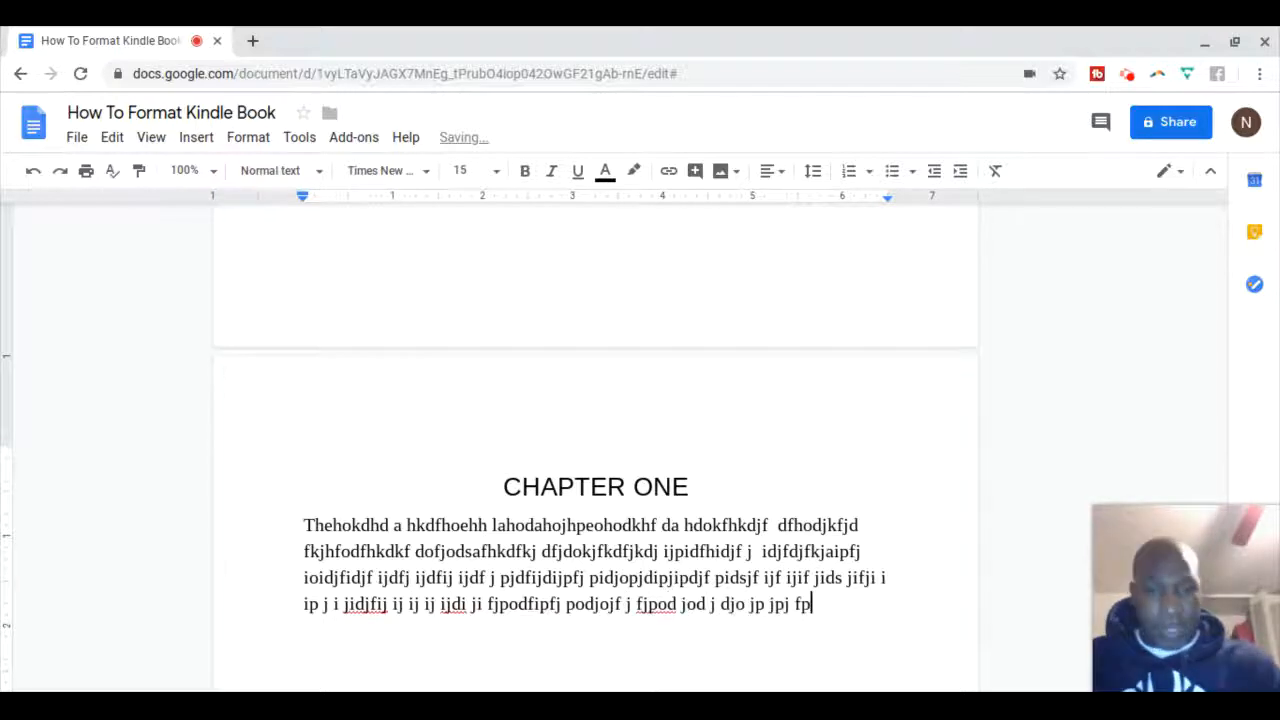
{"action": "type", "text": "jdfpij pdfj o odjdfpjpdjfpajp"}
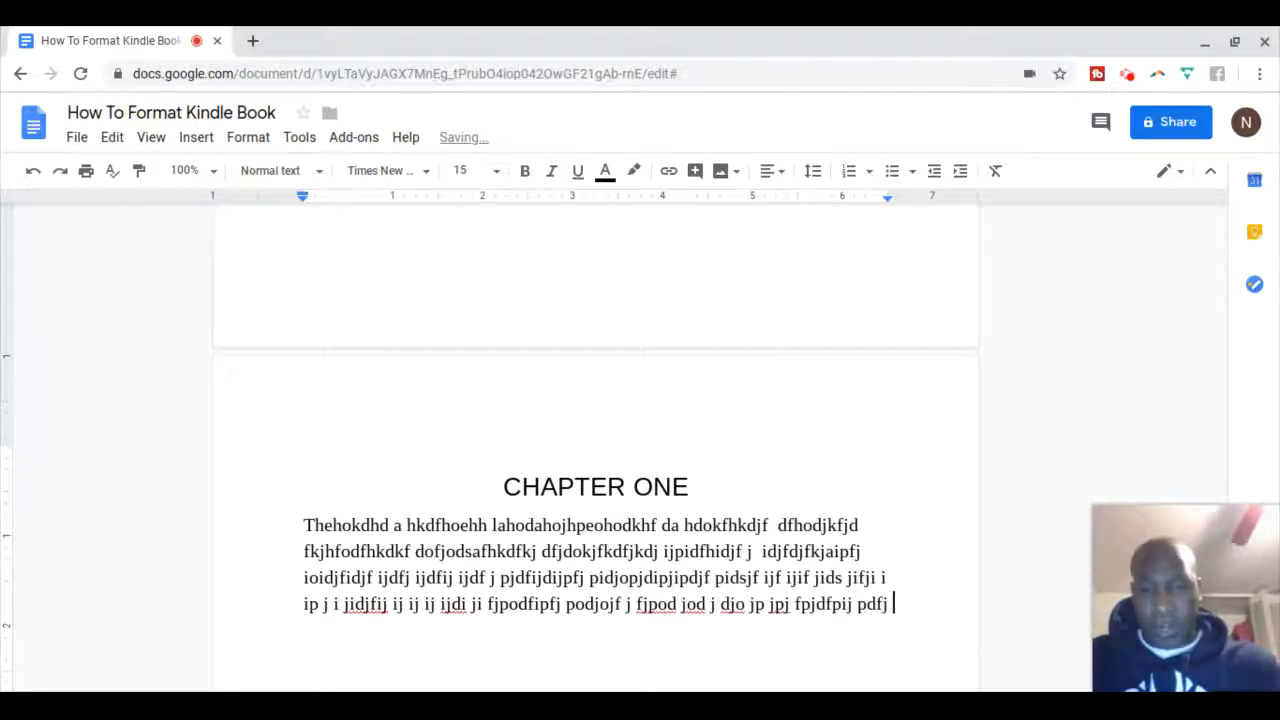
{"action": "type", "text": "jfojapojfpdaj[ijdjajdjajj "}
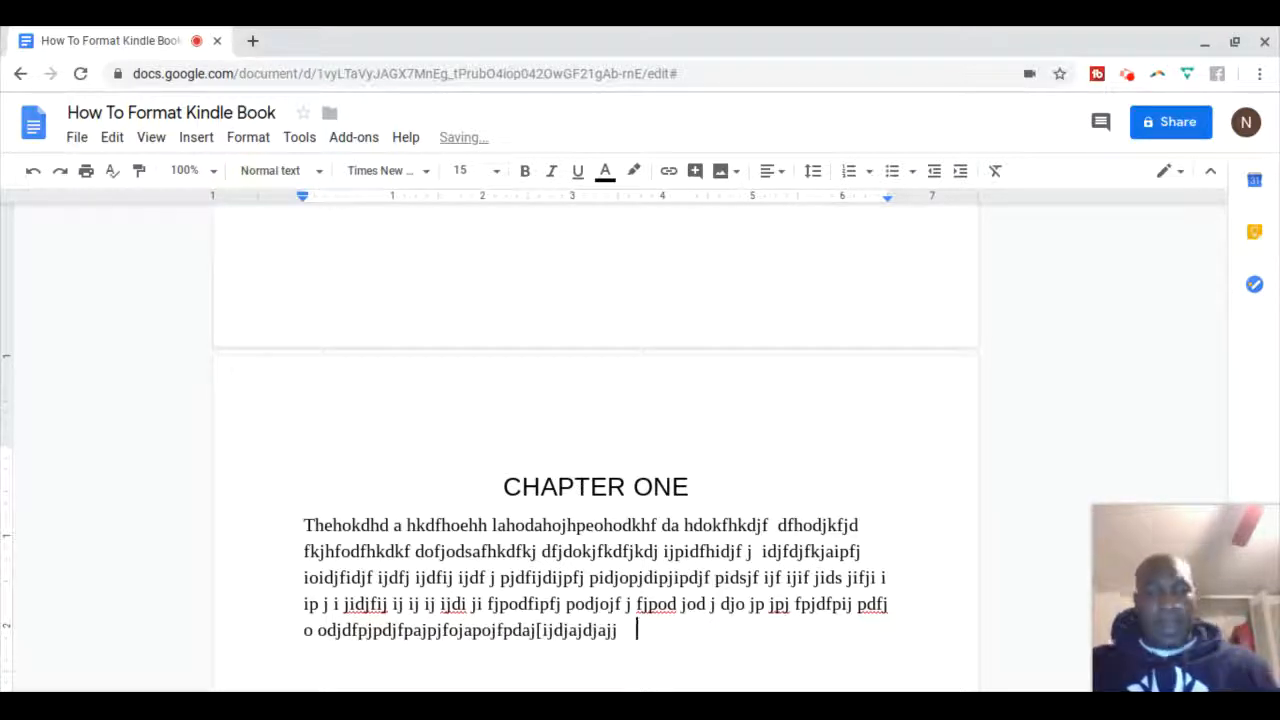
{"action": "type", "text": "dj"}
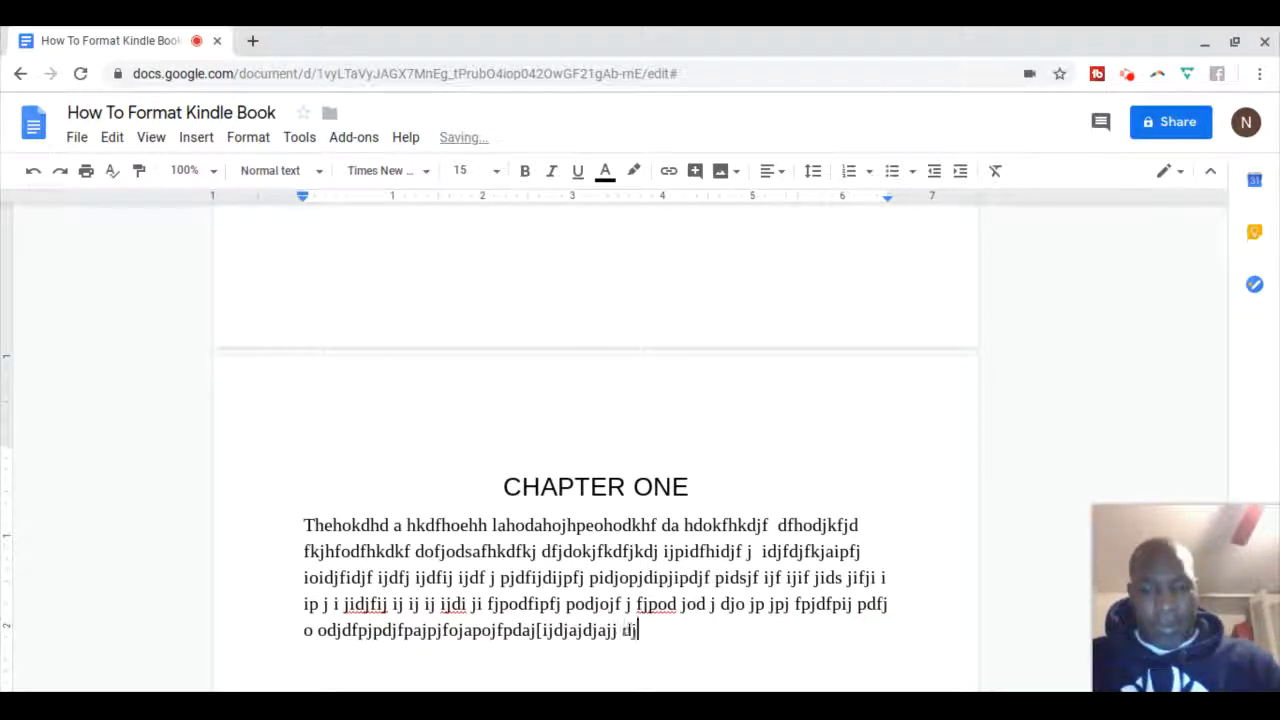
{"action": "type", "text": "kajkfjkjdafkjkdjfkajkfjkajdfk"}
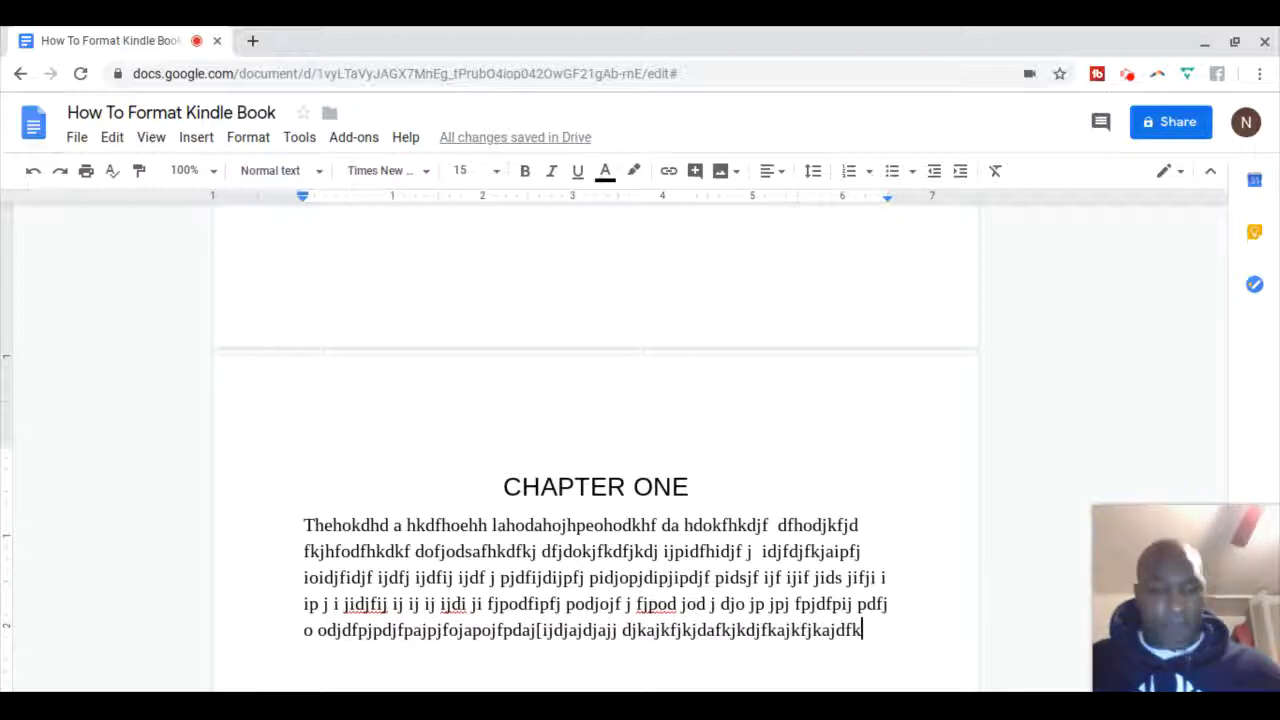
Insert a page break and type a centred 'CHAPTER TWO' line, then select it
{"action": "key", "text": "ctrl+Return"}
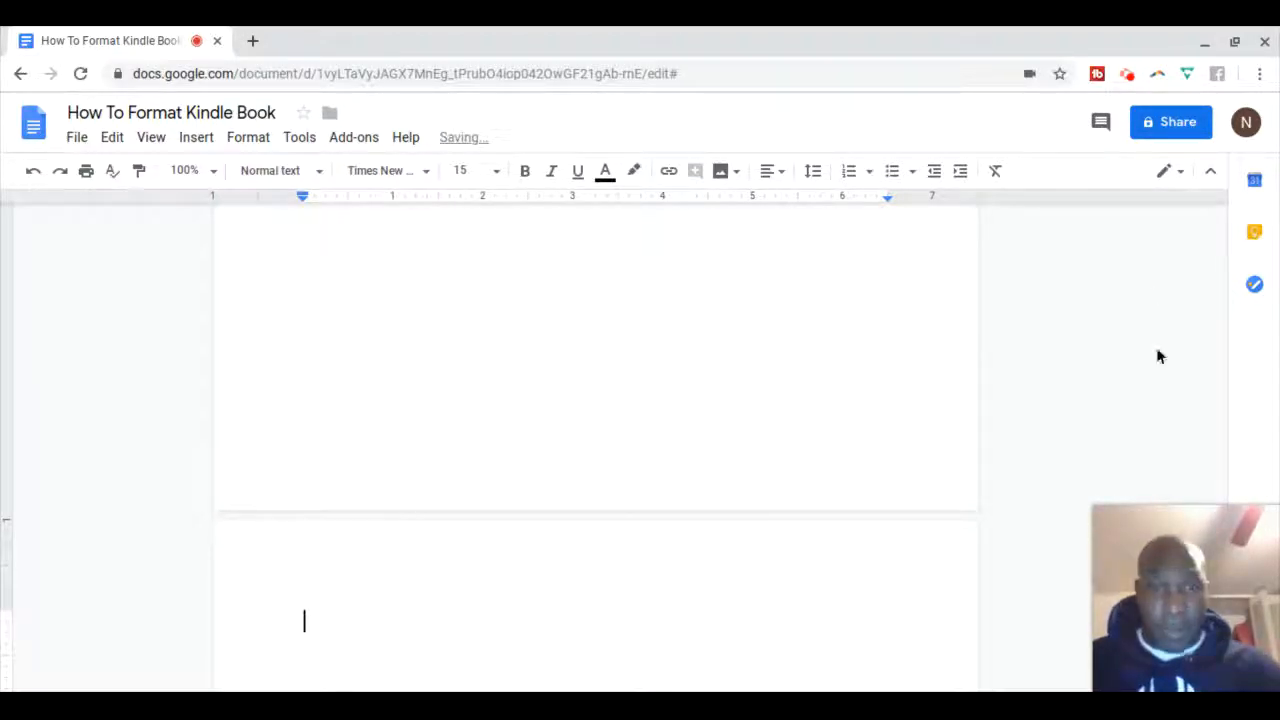
{"action": "left_click", "coordinate": [780, 172]}
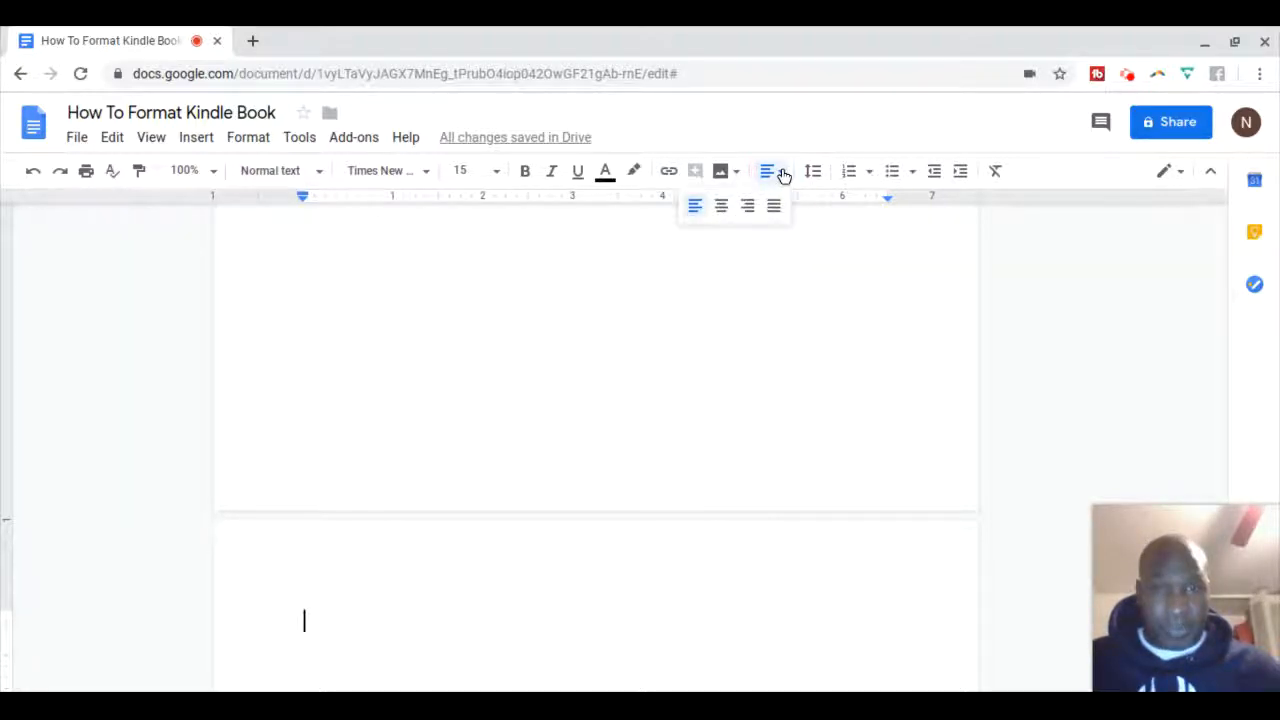
{"action": "left_click", "coordinate": [724, 207]}
{"action": "type", "text": "Ch"}
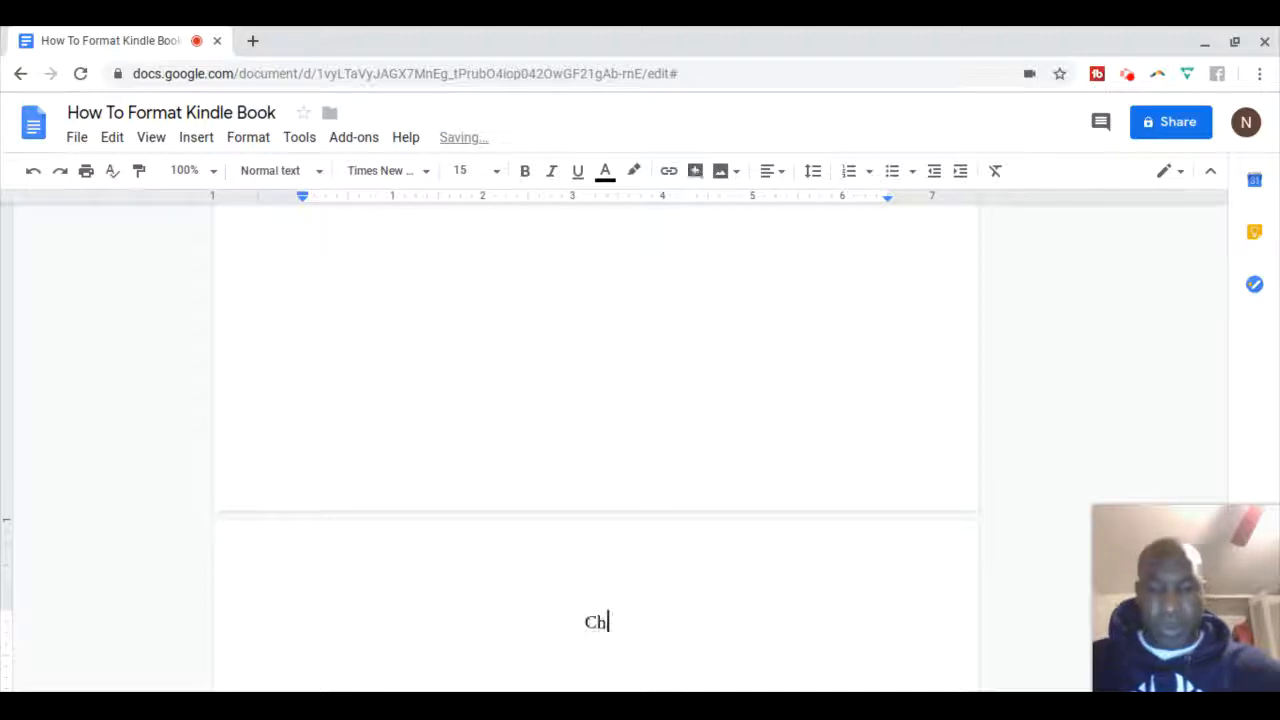
{"action": "key", "text": "BackSpace"}
{"action": "type", "text": "HAP"}
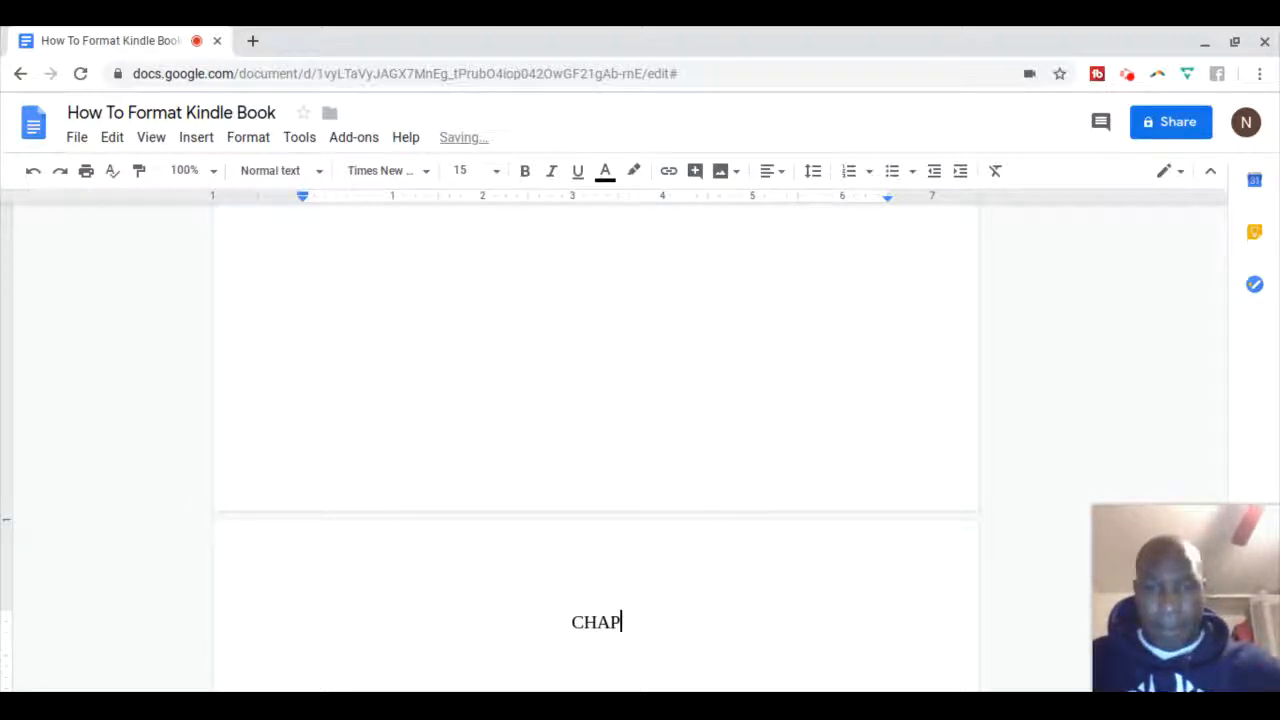
{"action": "type", "text": "TER TWO"}
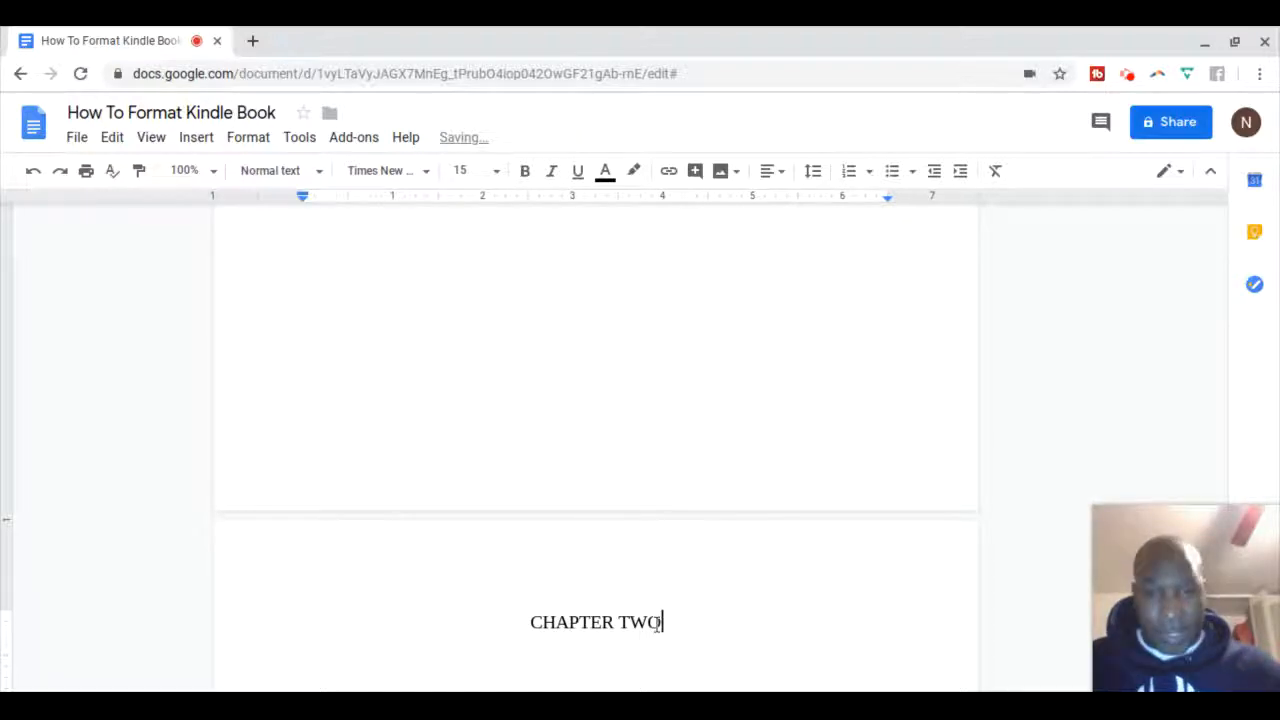
{"action": "left_click_drag", "start_coordinate": [660, 622], "coordinate": [530, 621]}
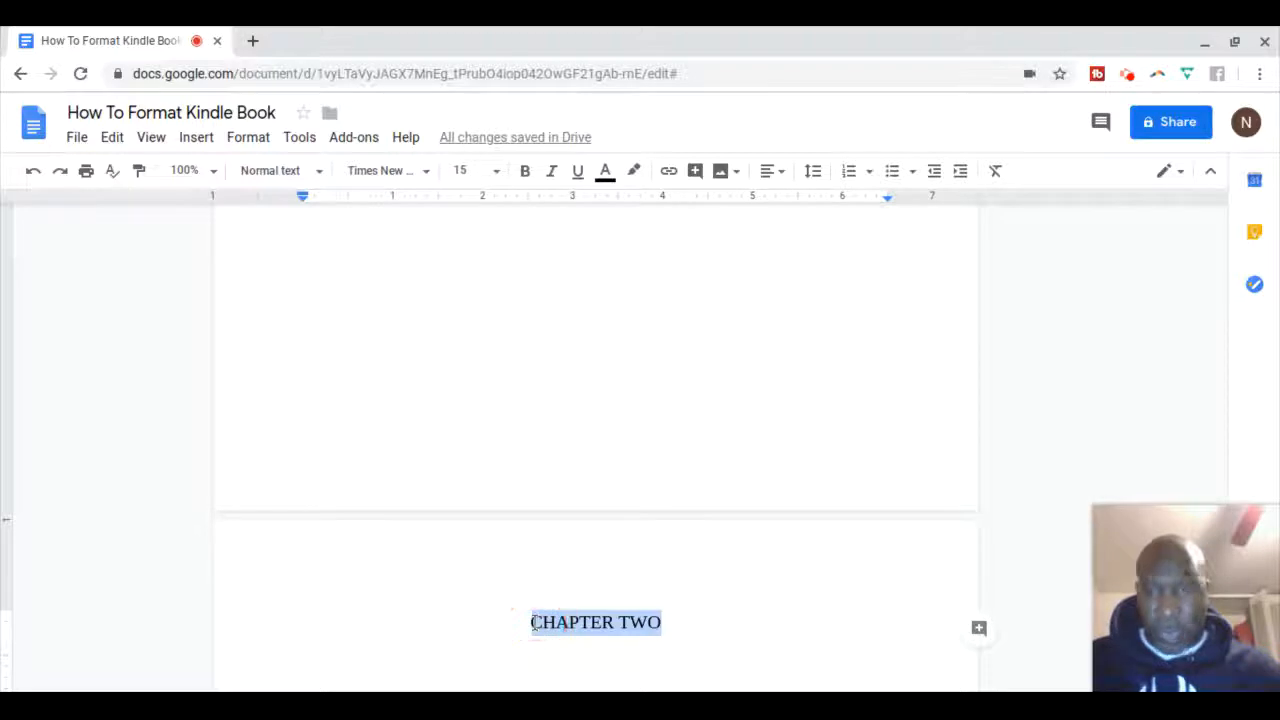
Style 'CHAPTER TWO' as Heading 1 and start a new paragraph below it
{"action": "left_click", "coordinate": [319, 176]}
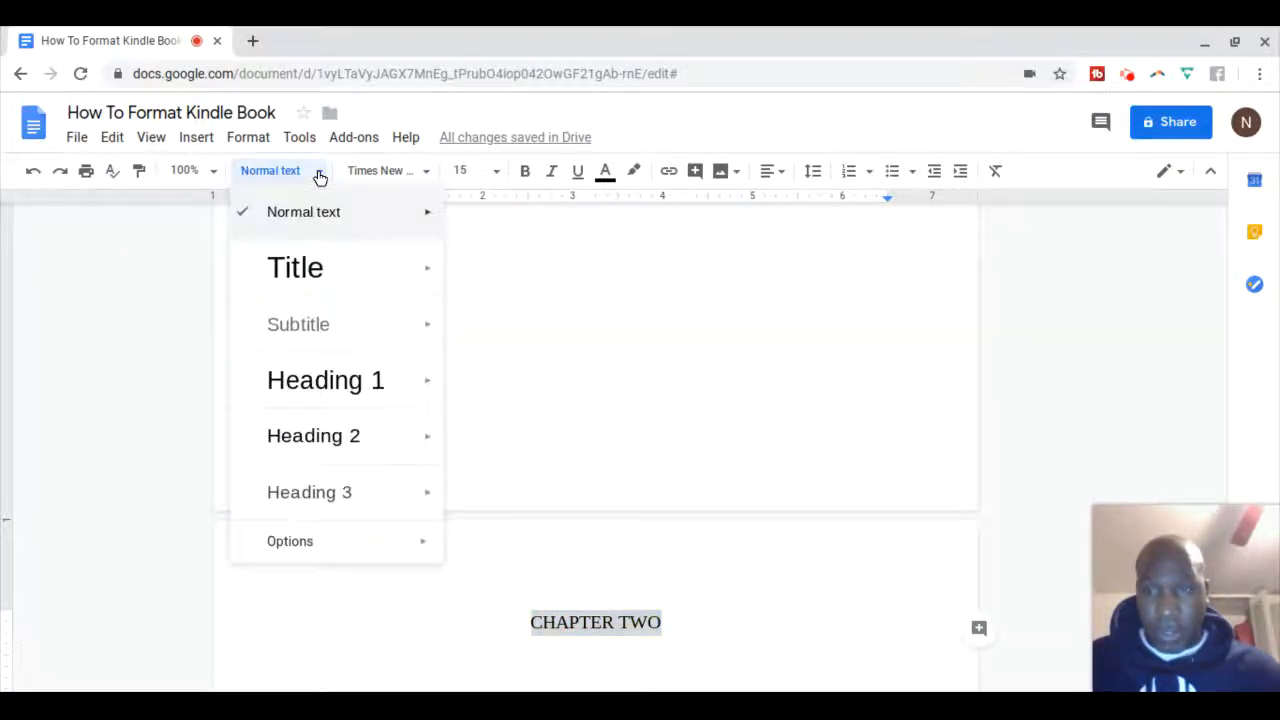
{"action": "left_click", "coordinate": [308, 383]}
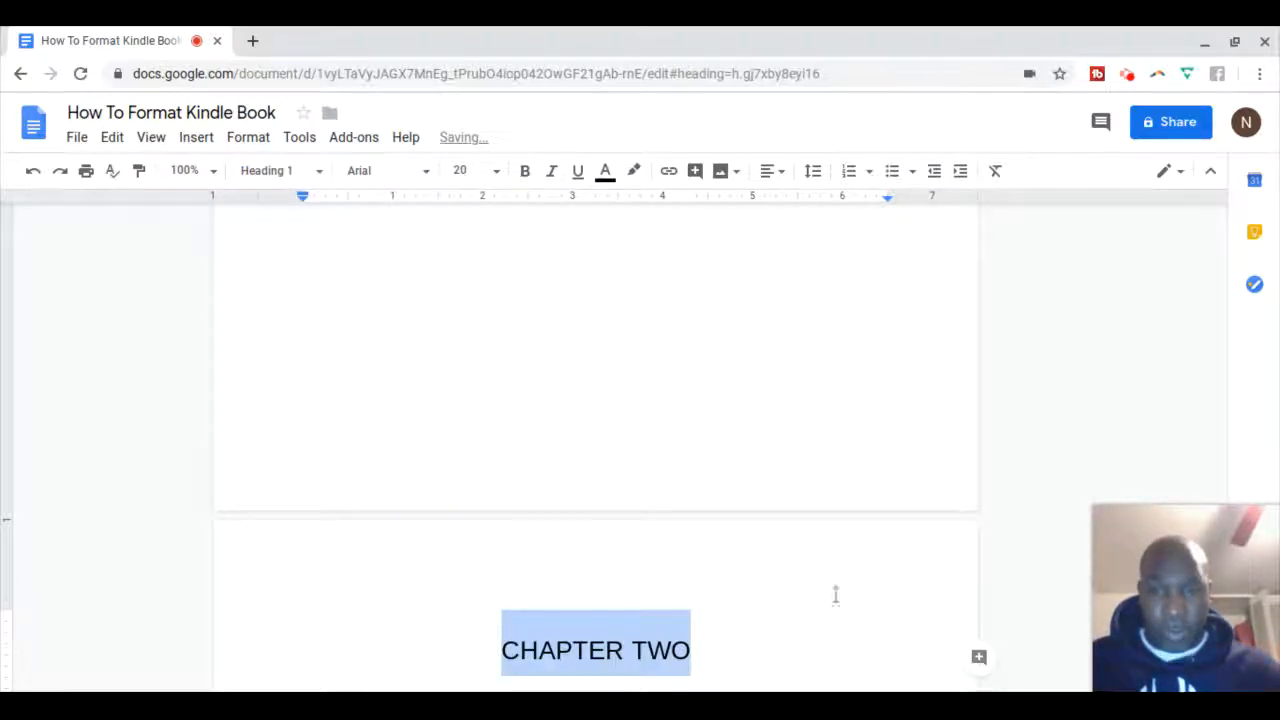
{"action": "left_click", "coordinate": [1020, 476]}
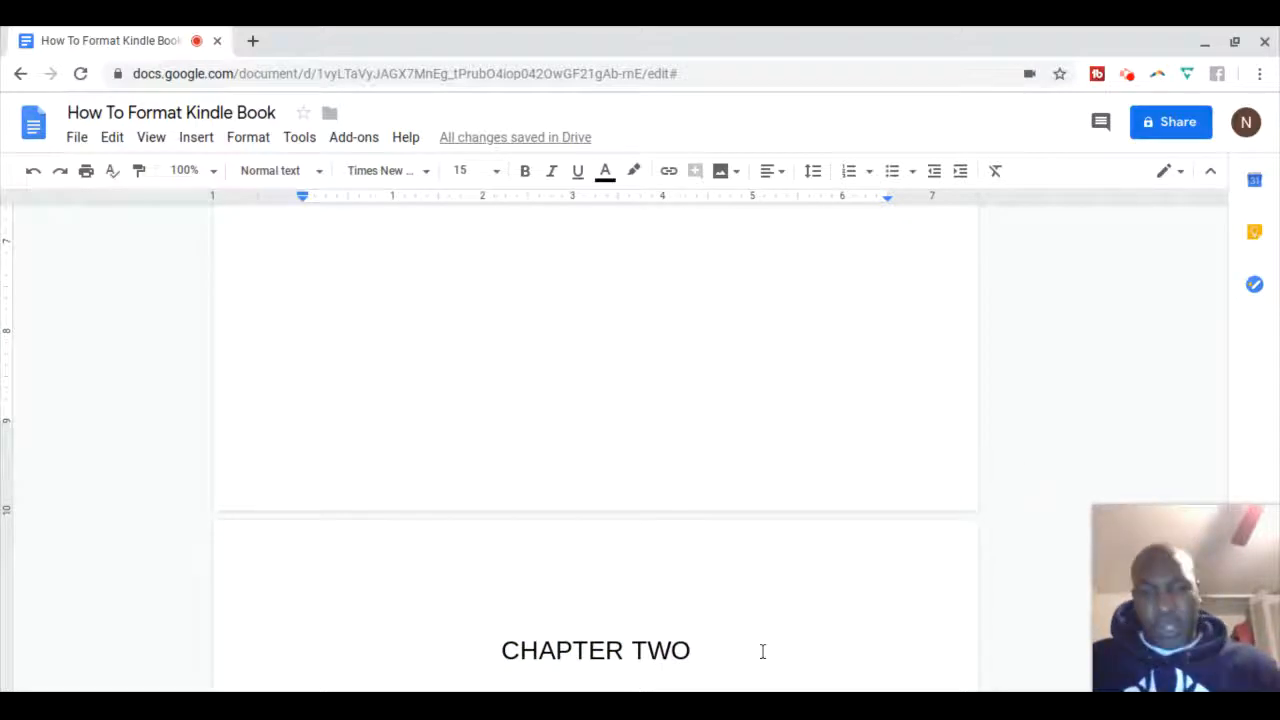
{"action": "left_click", "coordinate": [715, 652]}
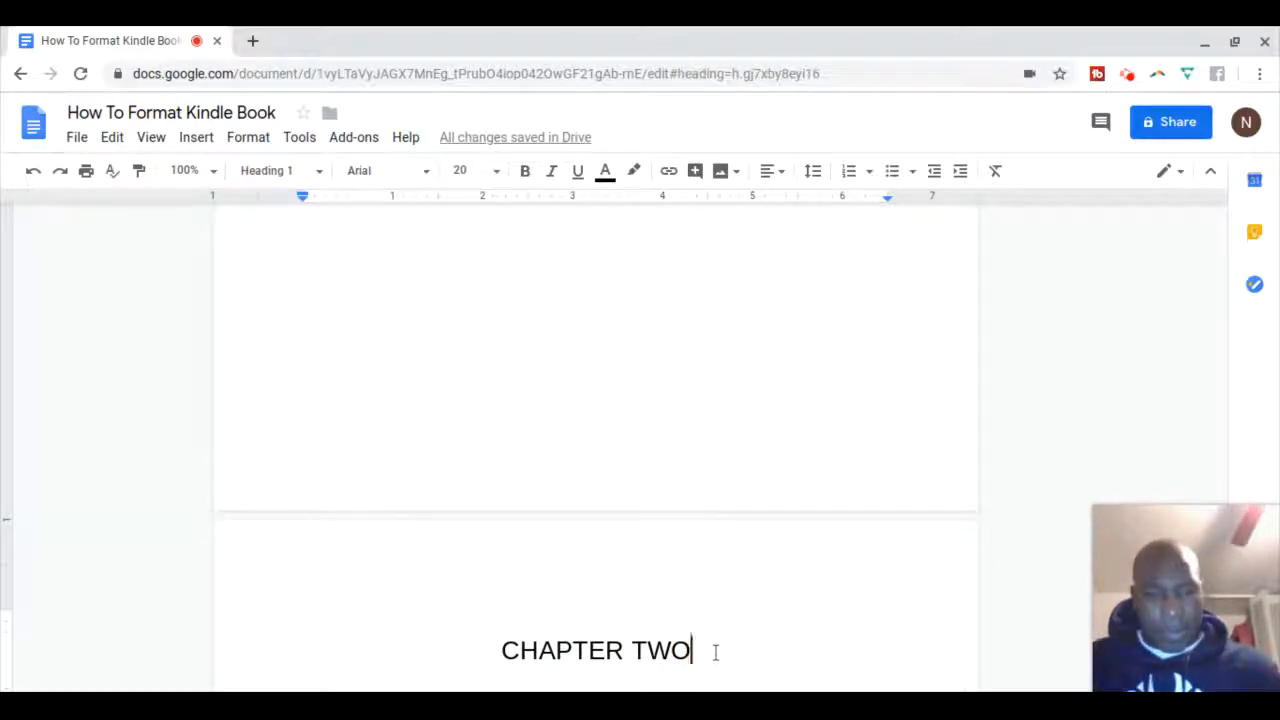
{"action": "key", "text": "Return"}
Type filler body text under CHAPTER TWO, then add a page break after it
{"action": "type", "text": "sfkjgk"}
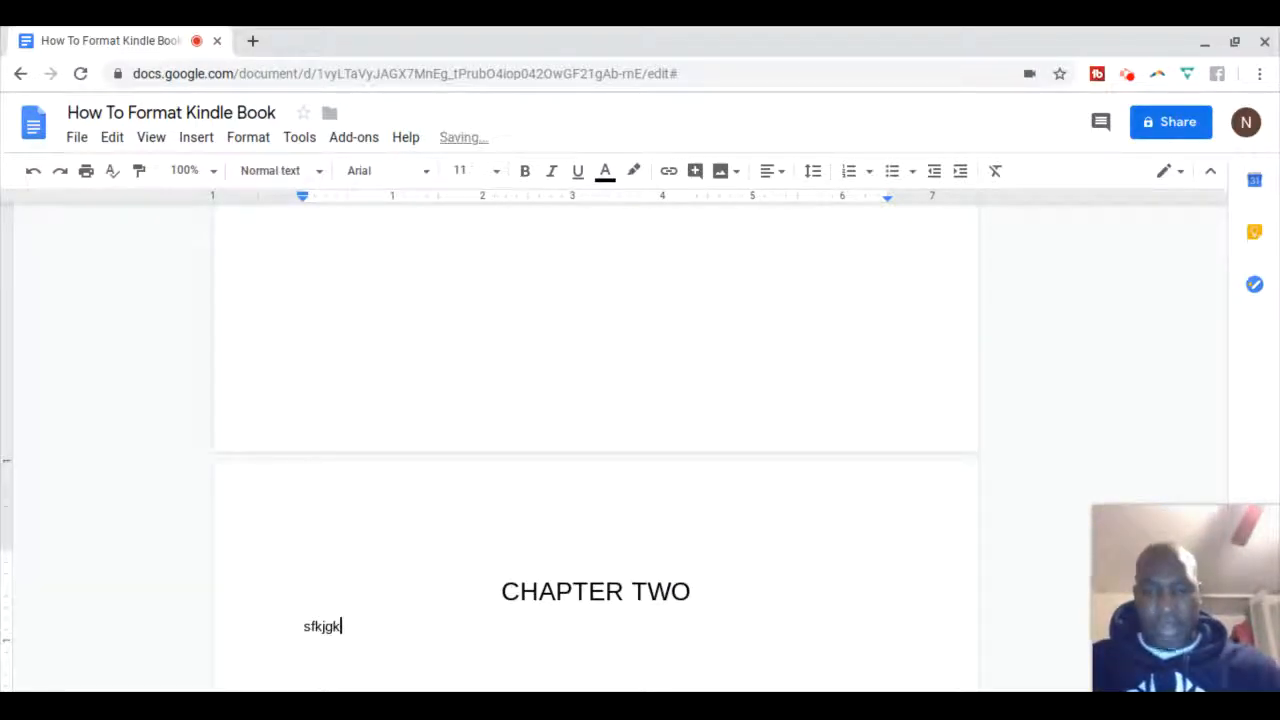
{"action": "type", "text": "jkjdakjfkdjkfjlkdjflkjd kjkljdkfjkl jdkjfkl"}
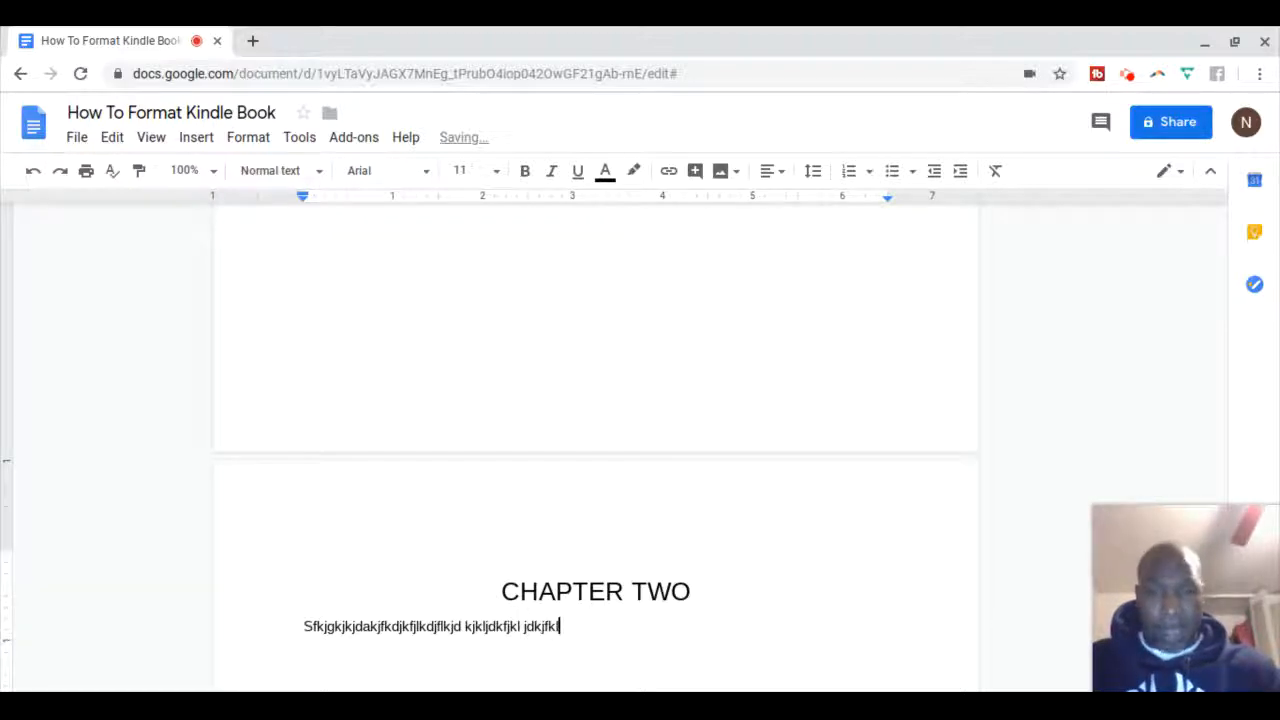
{"action": "type", "text": "jasdkfjlkd jkljkldfjajdkfj;kdjfkjdkljfiadf j"}
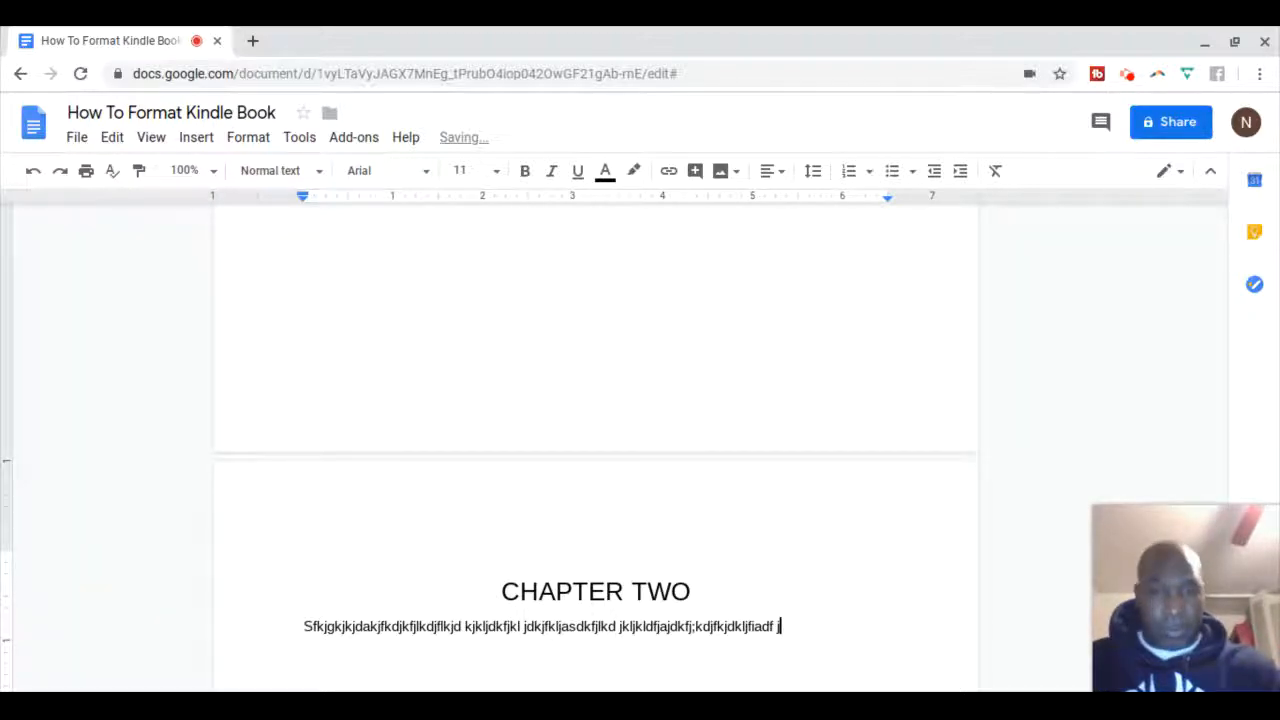
{"action": "type", "text": "dlkf;j kdfjkljakfjkdajfkdjakfjaklfj kdfj kdjfk"}
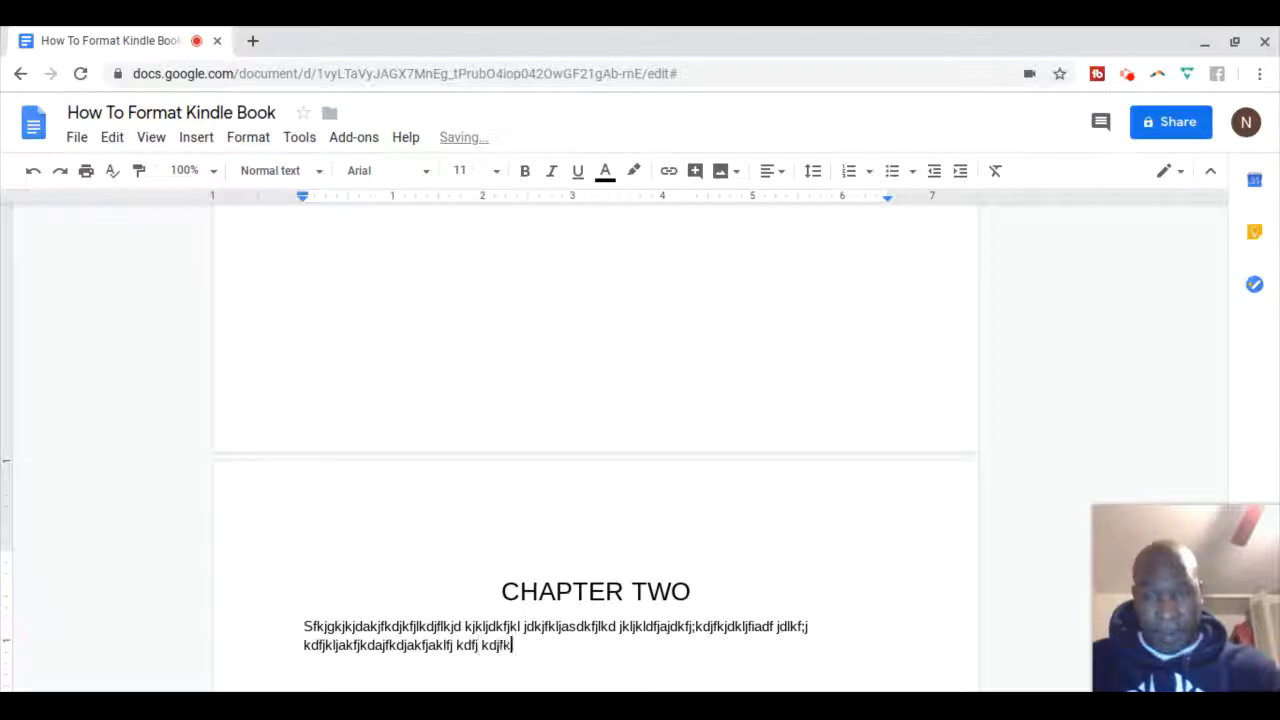
{"action": "type", "text": "adjfkljdakfjalkjf k;jidfjkldfjkdfjkdfjk ajfkl jkdjfkl jkajfkjdakf jkasjf k"}
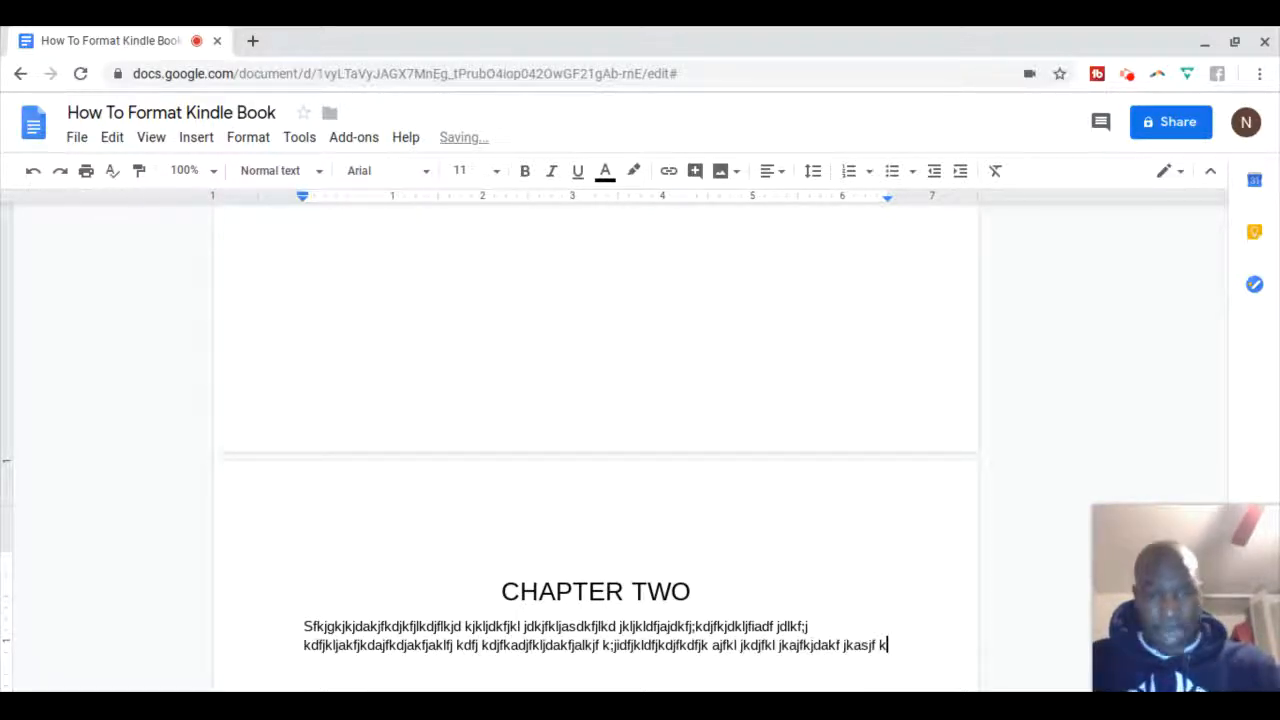
{"action": "type", "text": "ladjfk jadkfjkldajf klasdjfkldsajfk j lkdjfijdkjdk;ljf kjdakfj akdjfkd"}
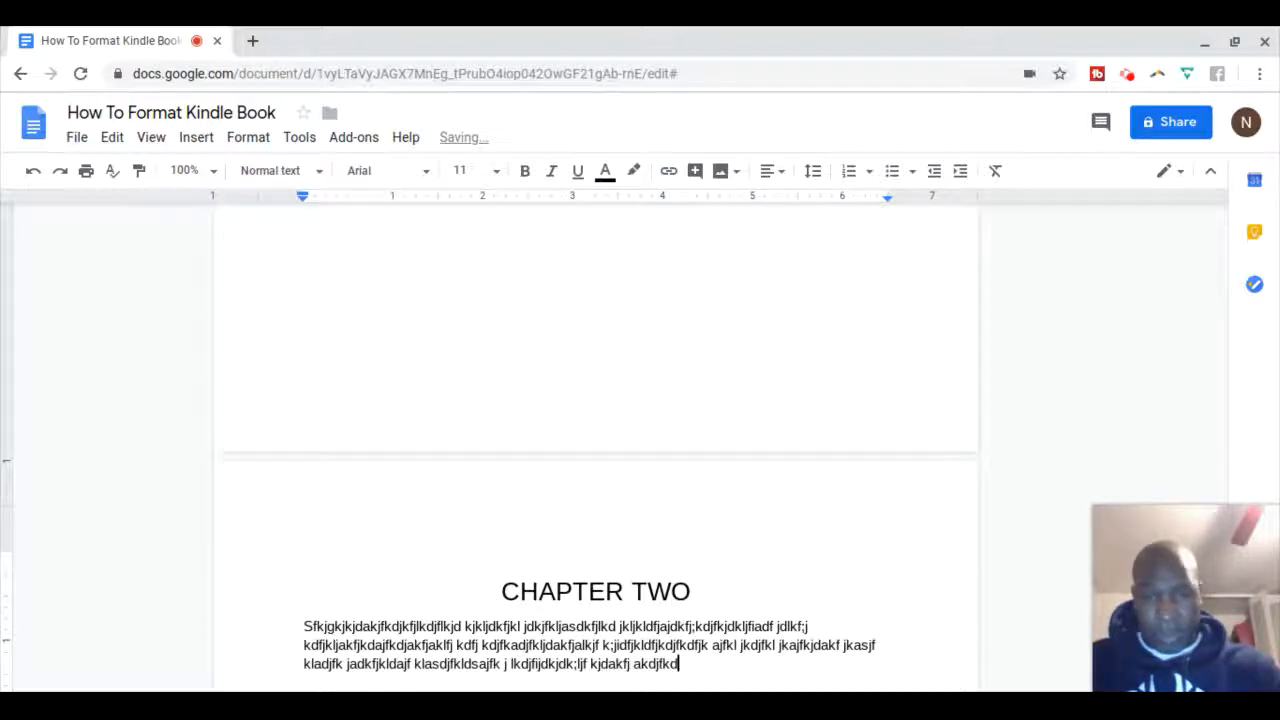
{"action": "type", "text": "jkfjadkf jliadjfkdajfoidfjkdfjkdurkdjafkd"}
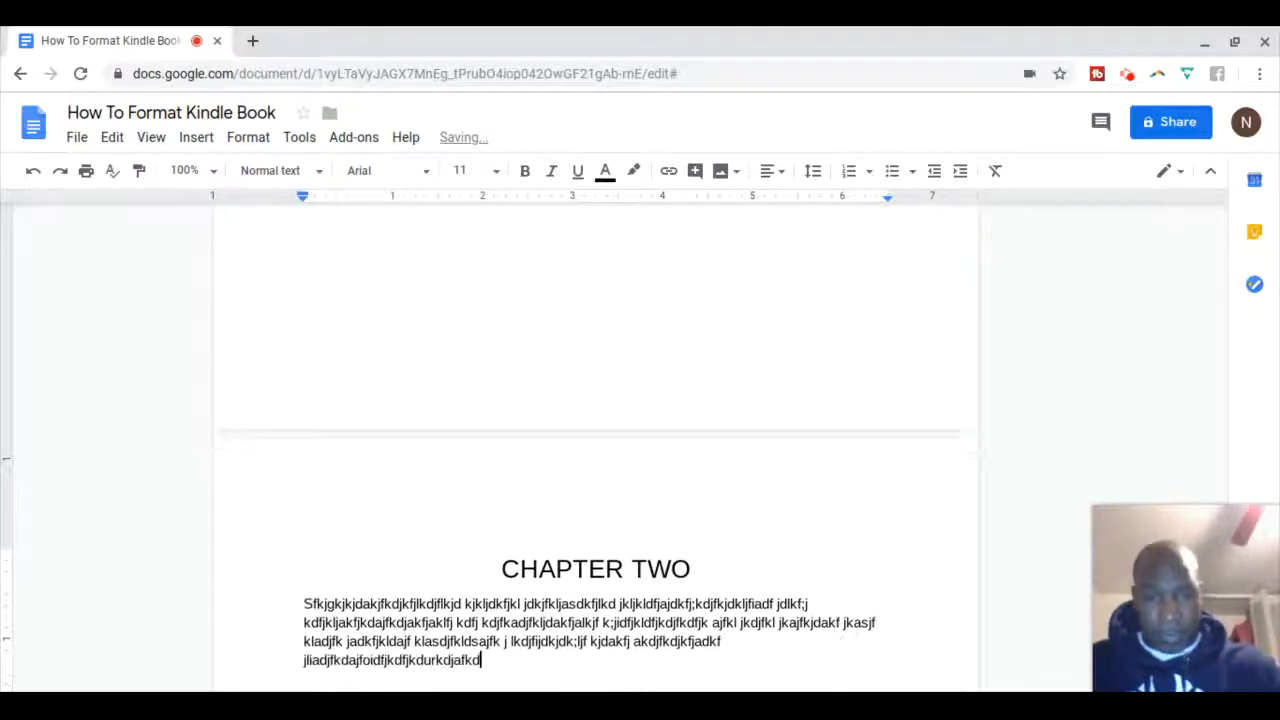
{"action": "type", "text": "fjkeuk jhf;dajf l;kajfdadsjf;daf kajfk "}
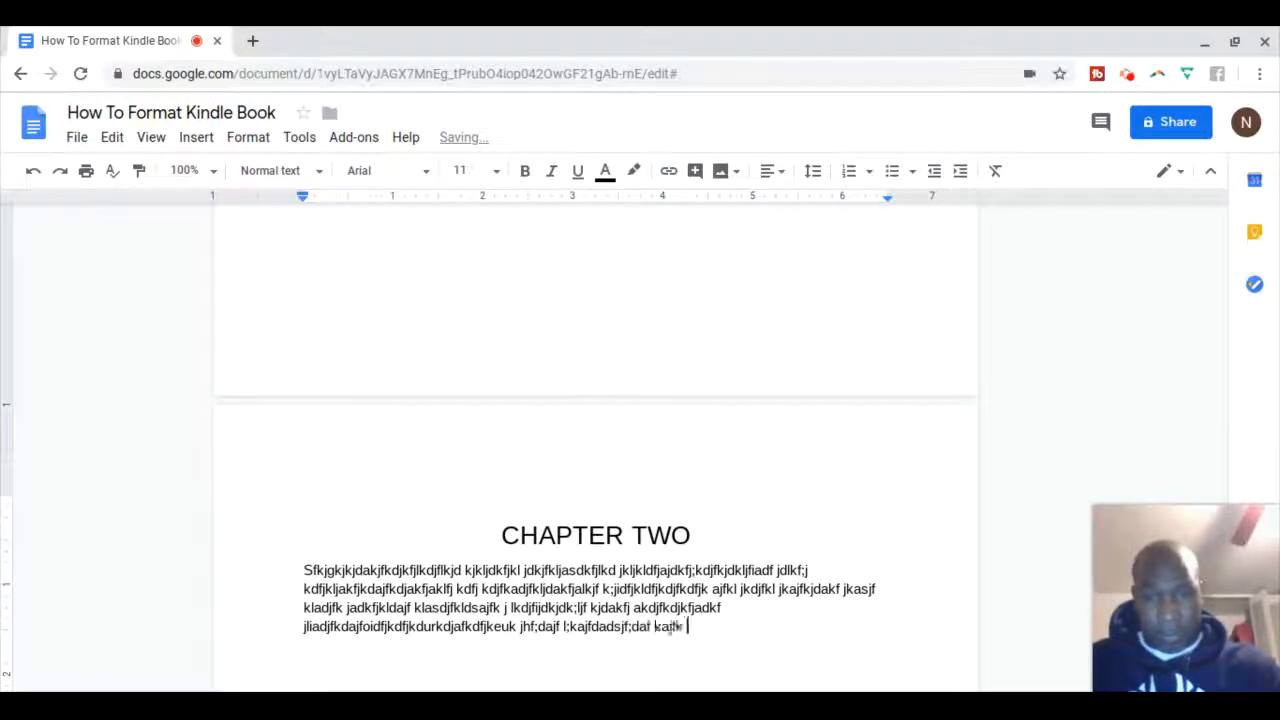
{"action": "type", "text": "jhadlkhajdlhflkjadfk ashfkadjf k;ads"}
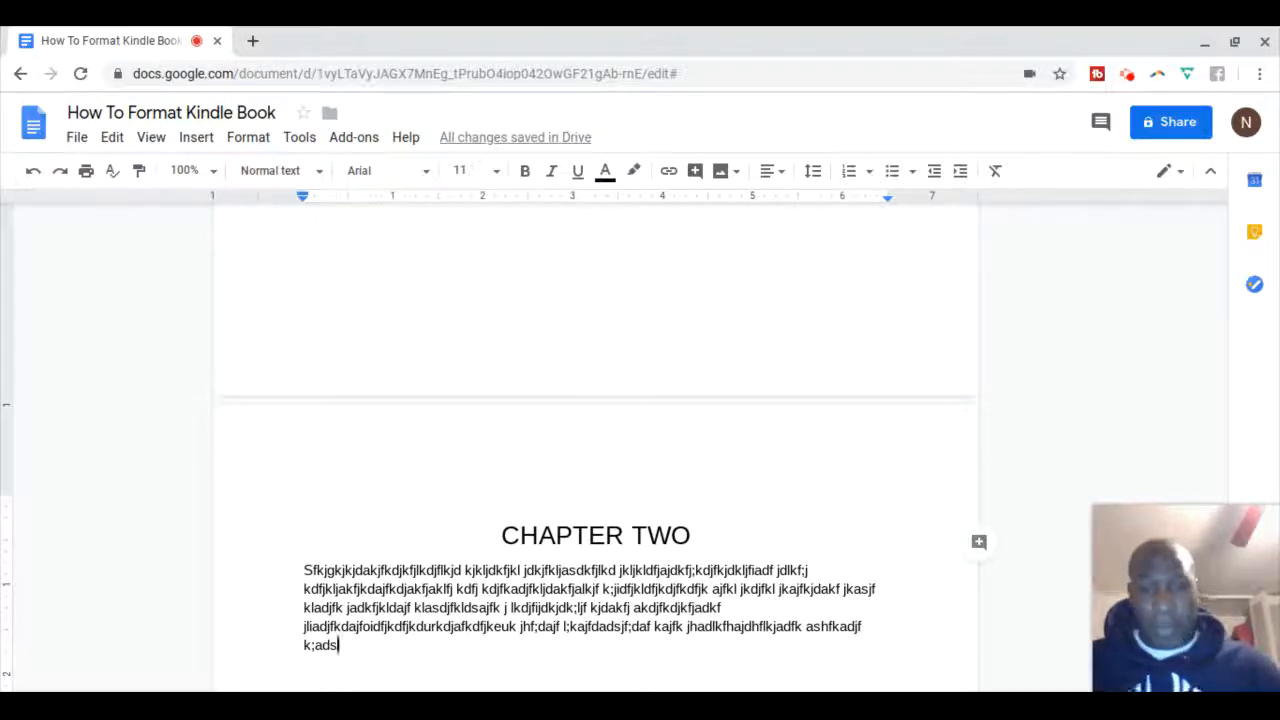
{"action": "key", "text": "ctrl+Return"}
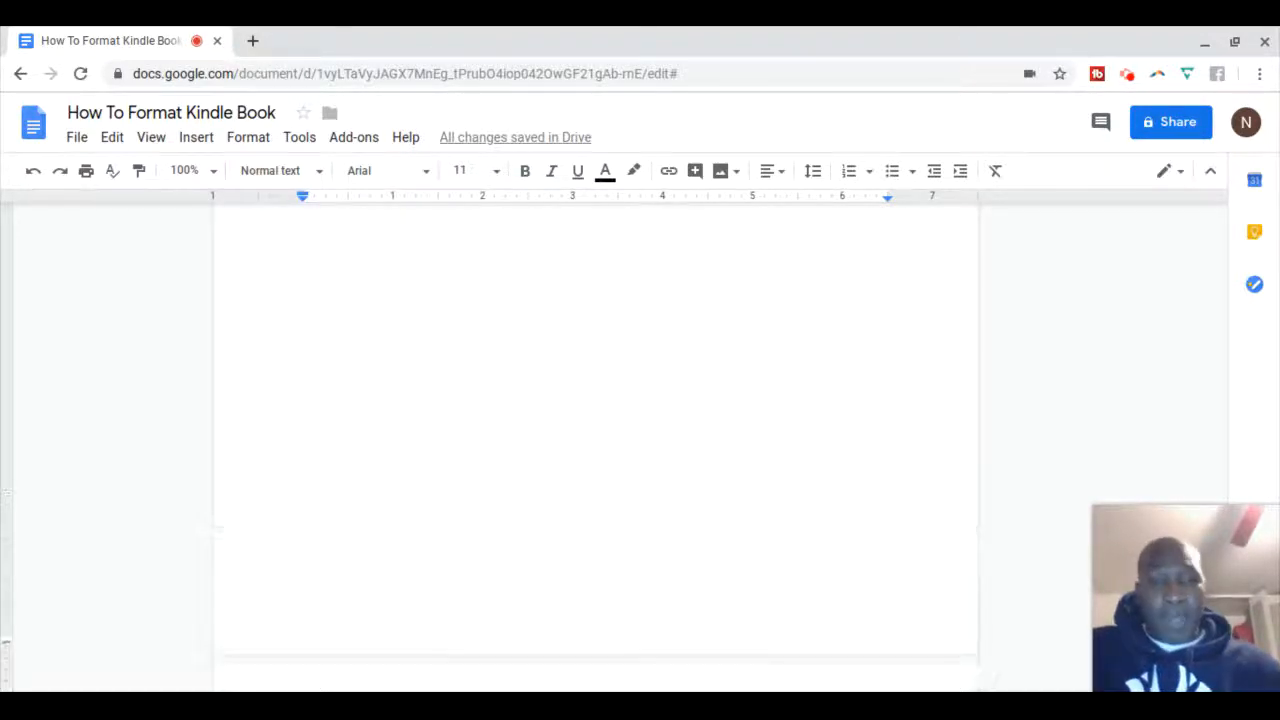
Scroll back to the table of contents and refresh it from the headings
{"action": "scroll", "coordinate": [595, 450], "scroll_direction": "up", "scroll_amount": 15}
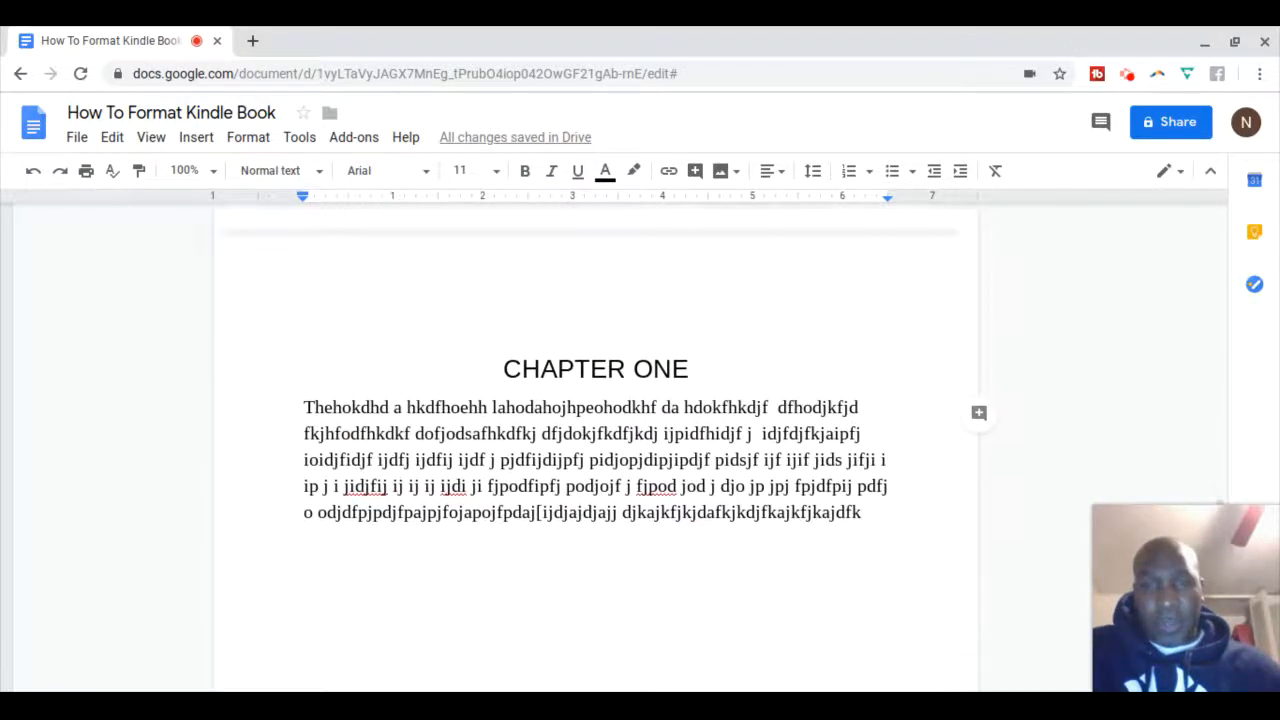
{"action": "scroll", "coordinate": [595, 450], "scroll_direction": "up", "scroll_amount": 10}
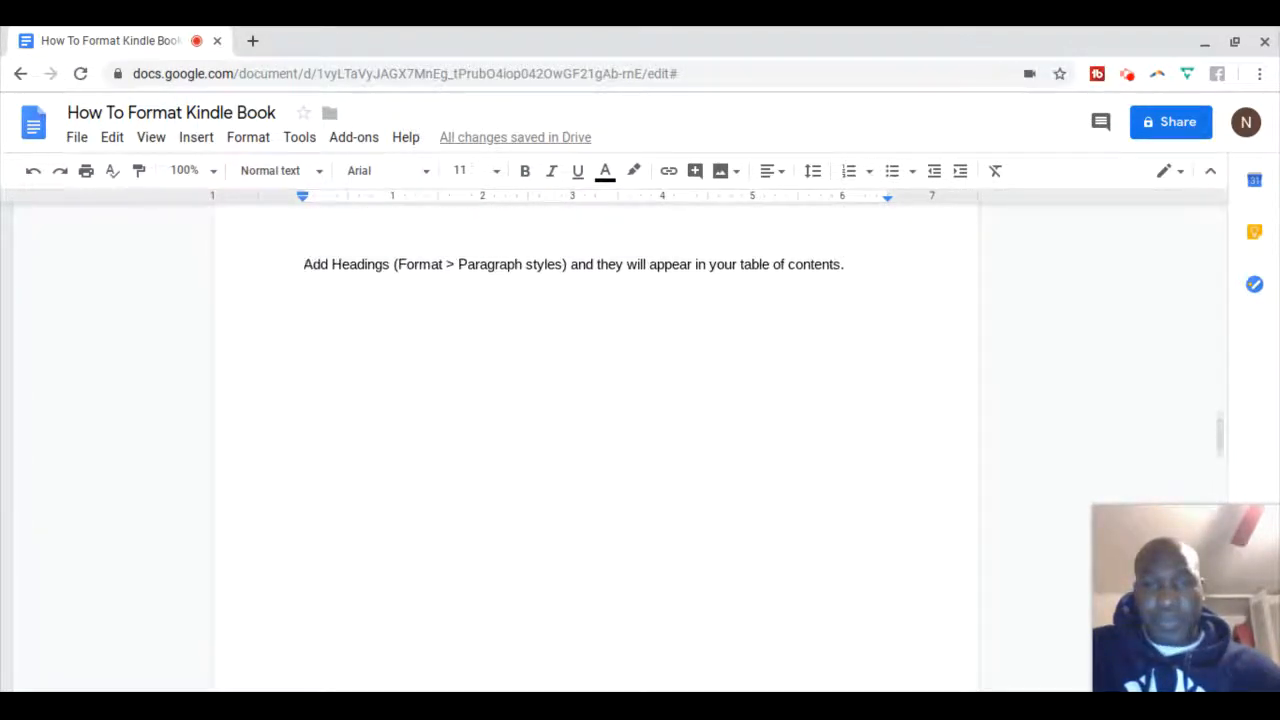
{"action": "scroll", "coordinate": [595, 450], "scroll_direction": "up", "scroll_amount": 3}
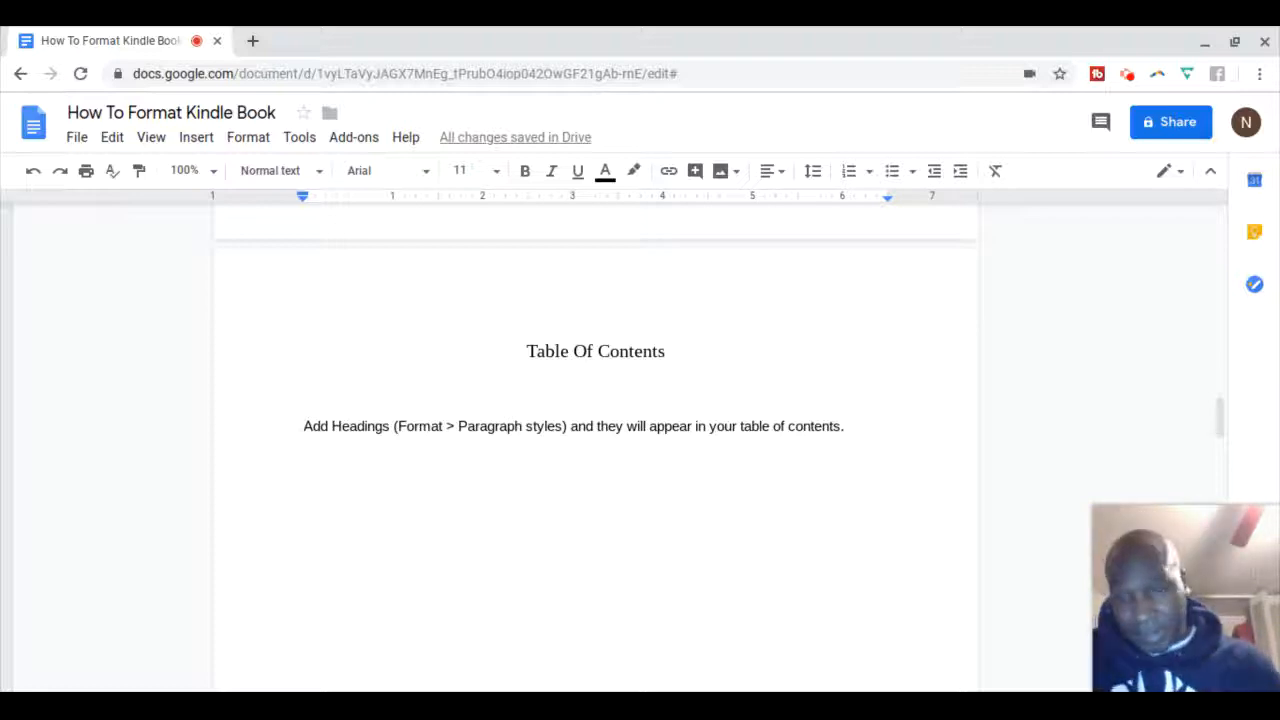
{"action": "left_click", "coordinate": [507, 428]}
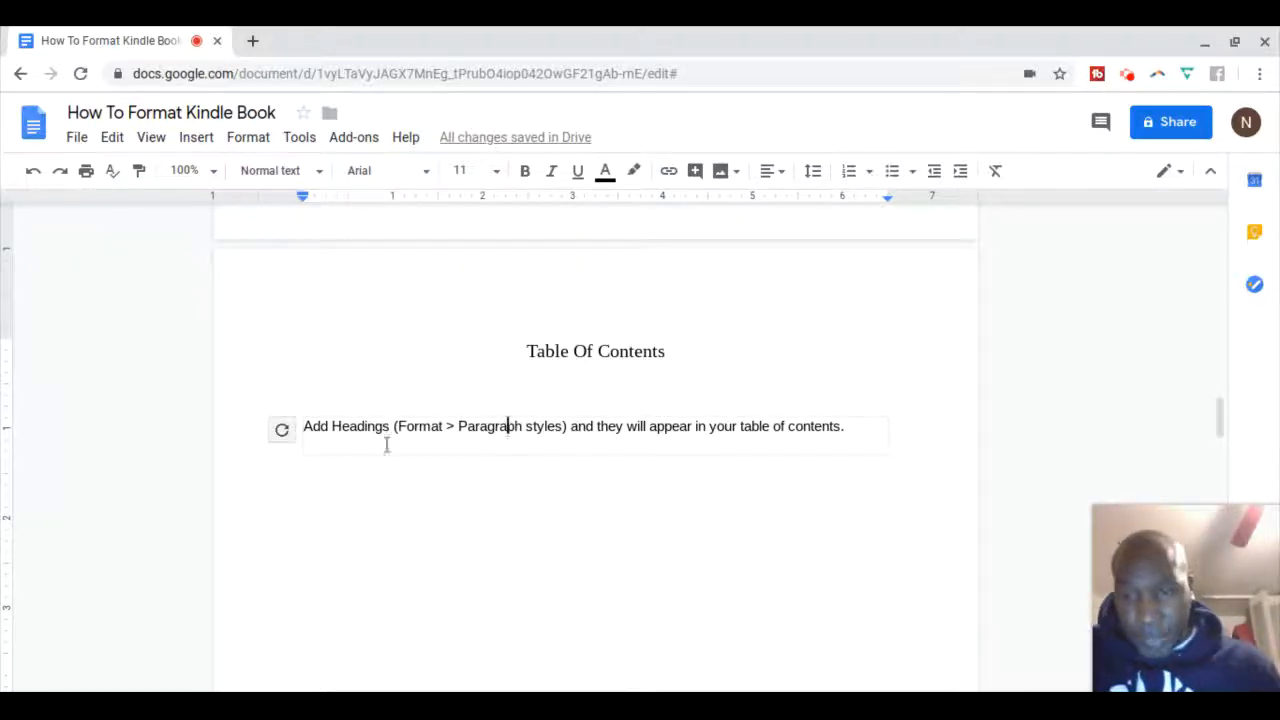
{"action": "left_click", "coordinate": [280, 430]}
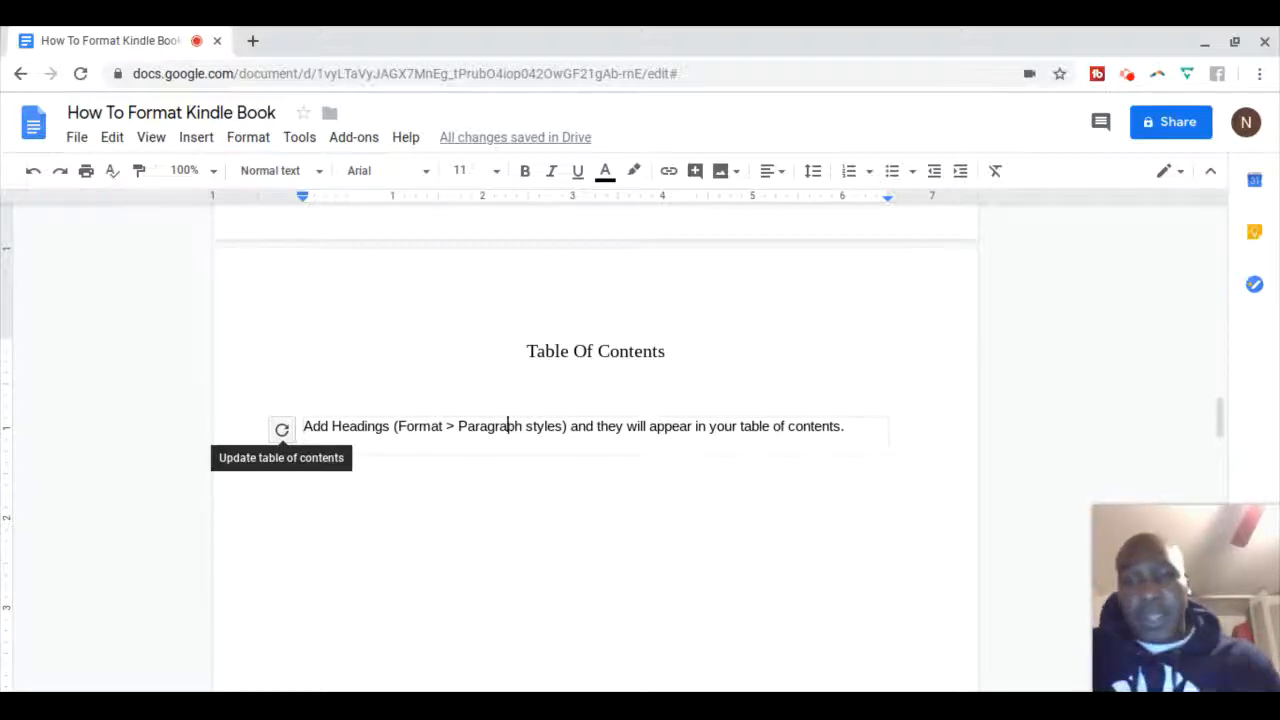
Scroll down through the chapter pages and back up to the contents page
{"action": "scroll", "coordinate": [183, 428], "scroll_direction": "down", "scroll_amount": 5}
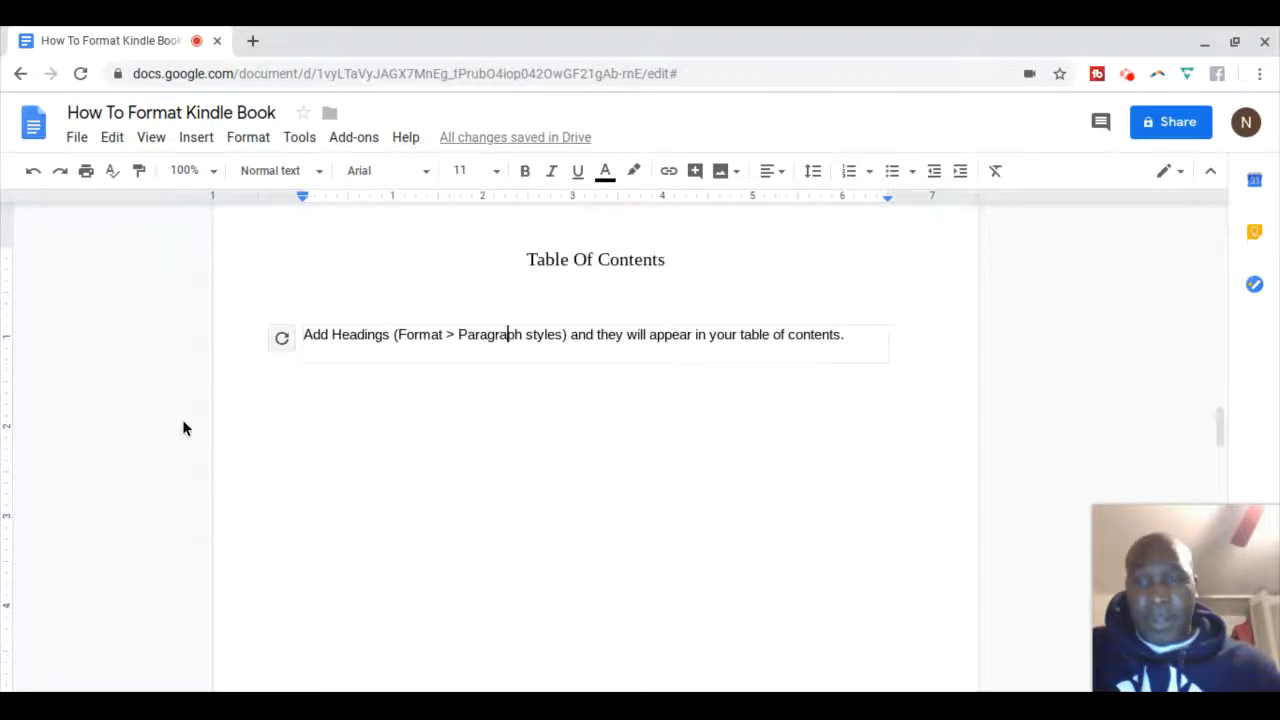
{"action": "scroll", "coordinate": [183, 428], "scroll_direction": "down", "scroll_amount": 5}
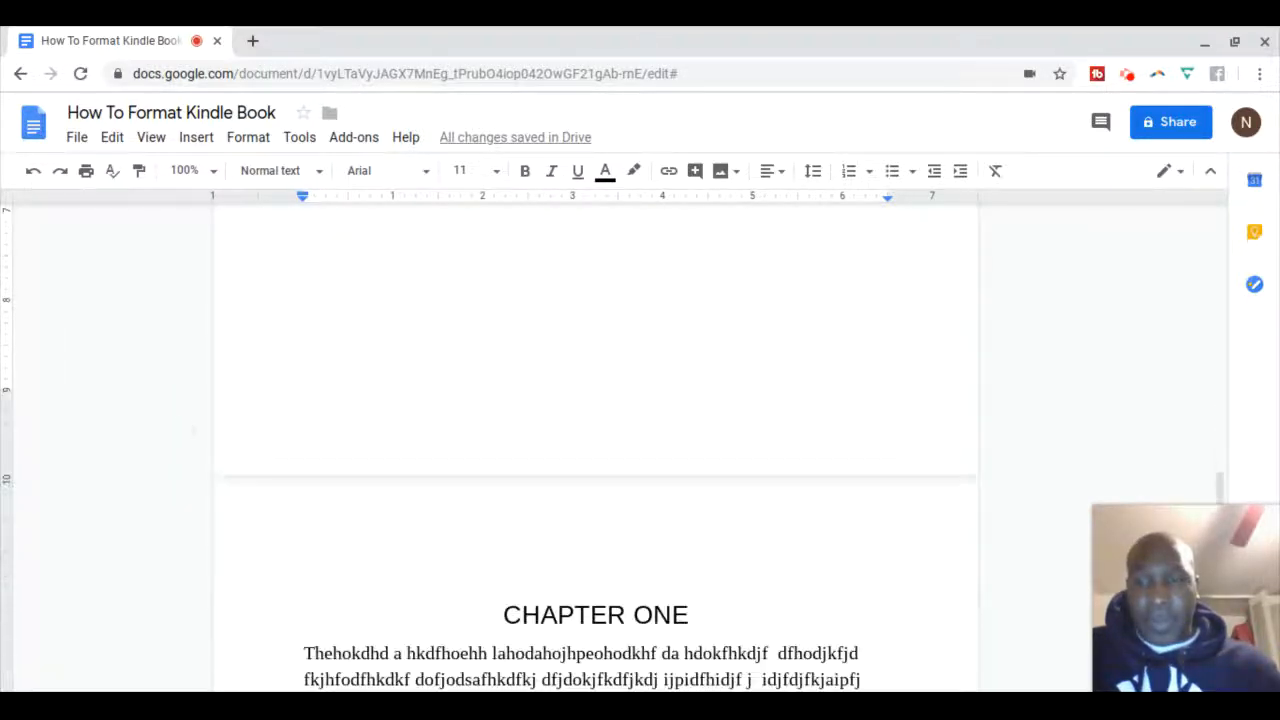
{"action": "scroll", "coordinate": [596, 450], "scroll_direction": "down", "scroll_amount": 10}
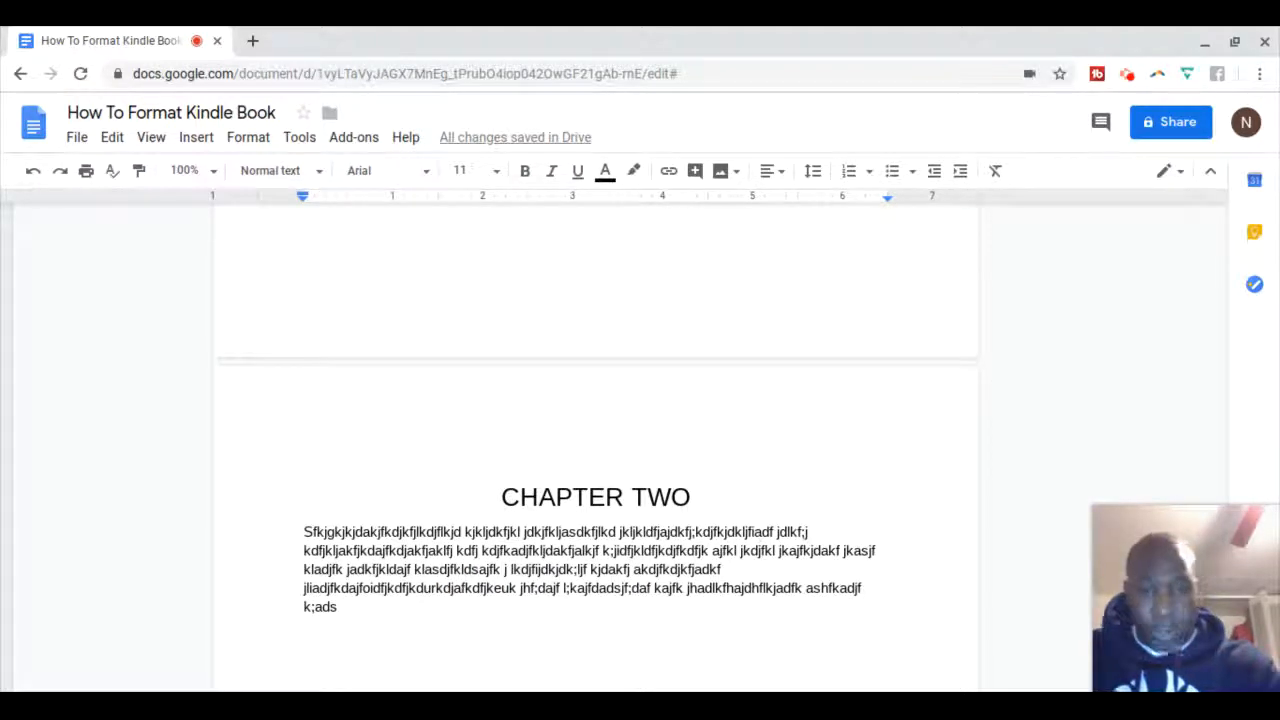
{"action": "scroll", "coordinate": [596, 450], "scroll_direction": "up", "scroll_amount": 1}
{"action": "scroll", "coordinate": [596, 450], "scroll_direction": "up", "scroll_amount": 4}
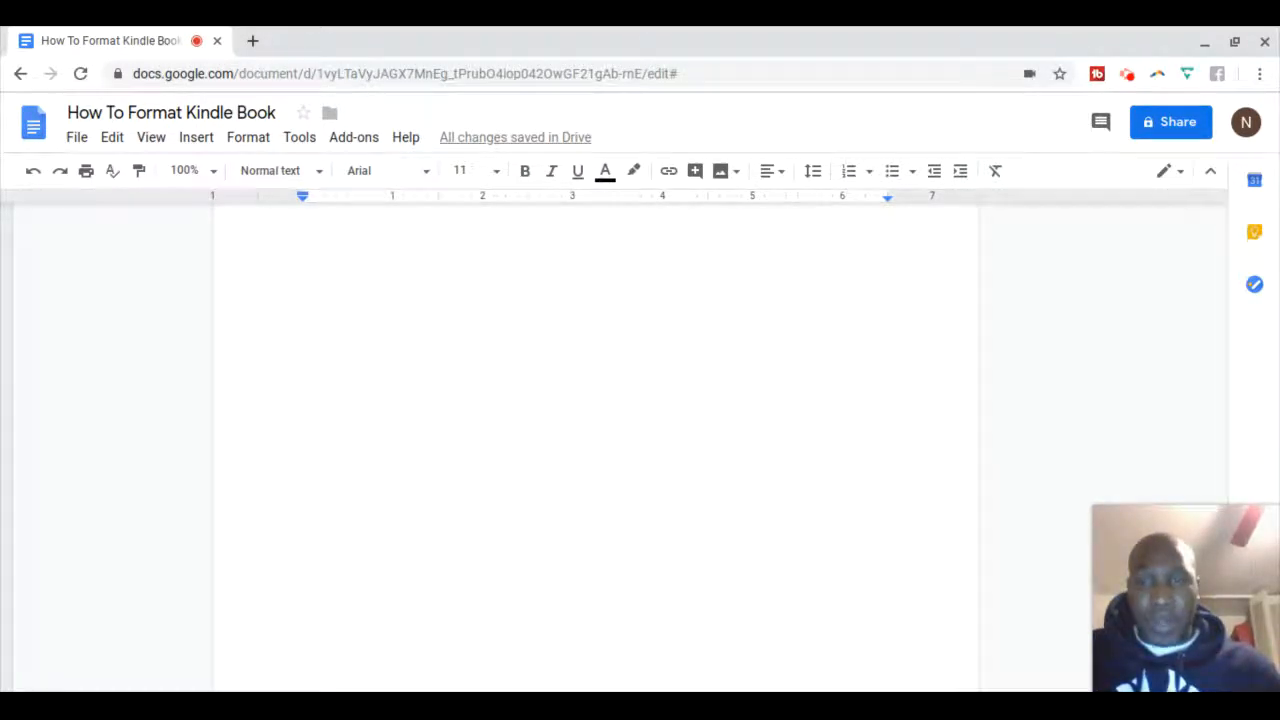
{"action": "scroll", "coordinate": [596, 450], "scroll_direction": "up", "scroll_amount": 5}
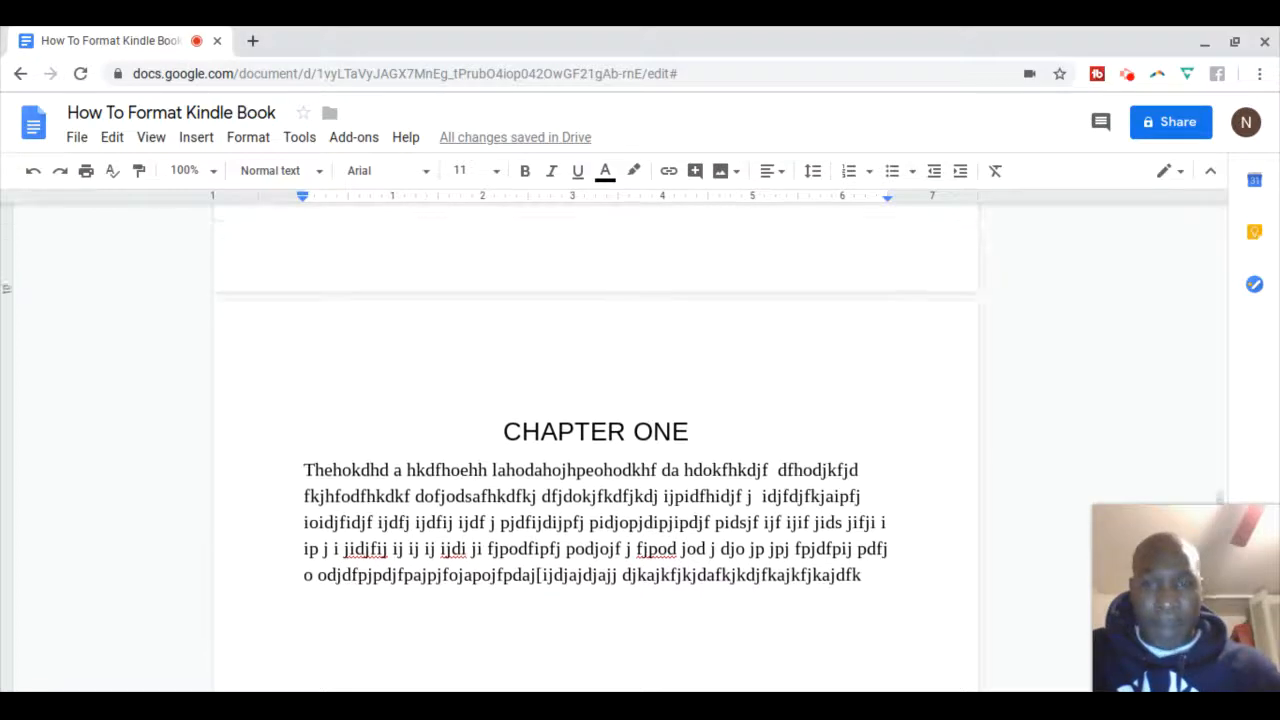
{"action": "scroll", "coordinate": [596, 450], "scroll_direction": "up", "scroll_amount": 5}
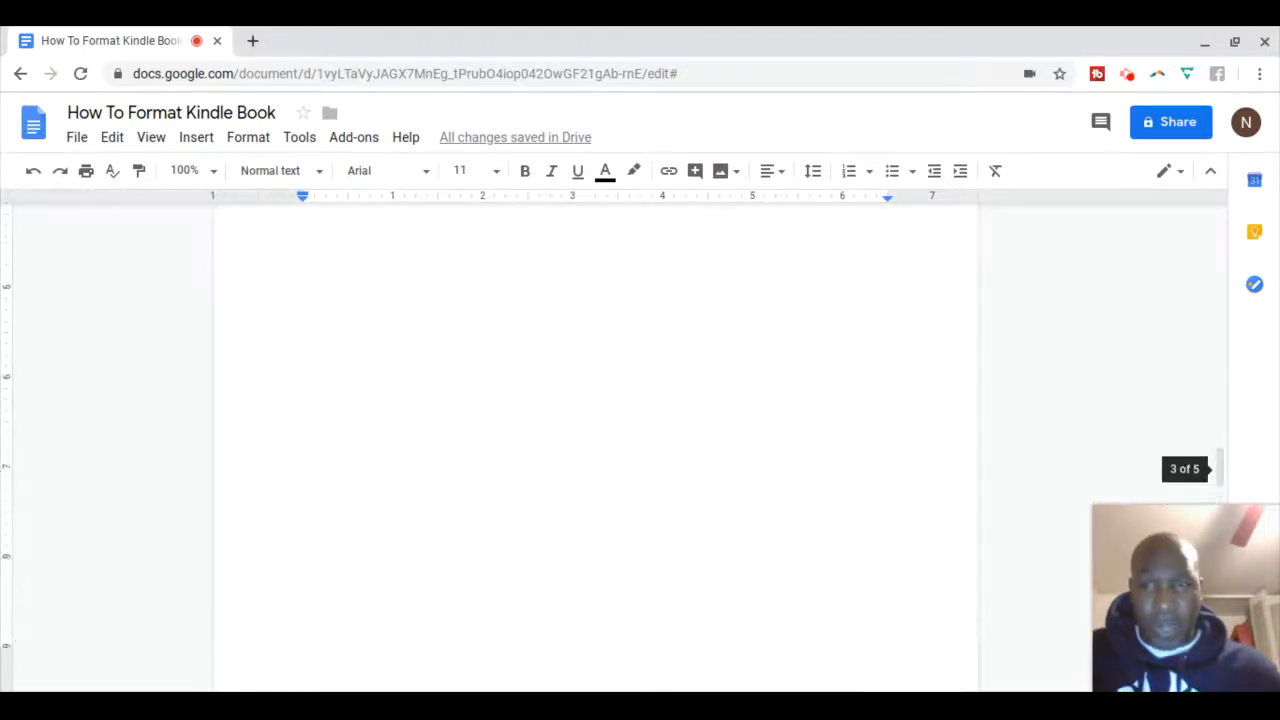
{"action": "scroll", "coordinate": [596, 450], "scroll_direction": "up", "scroll_amount": 5}
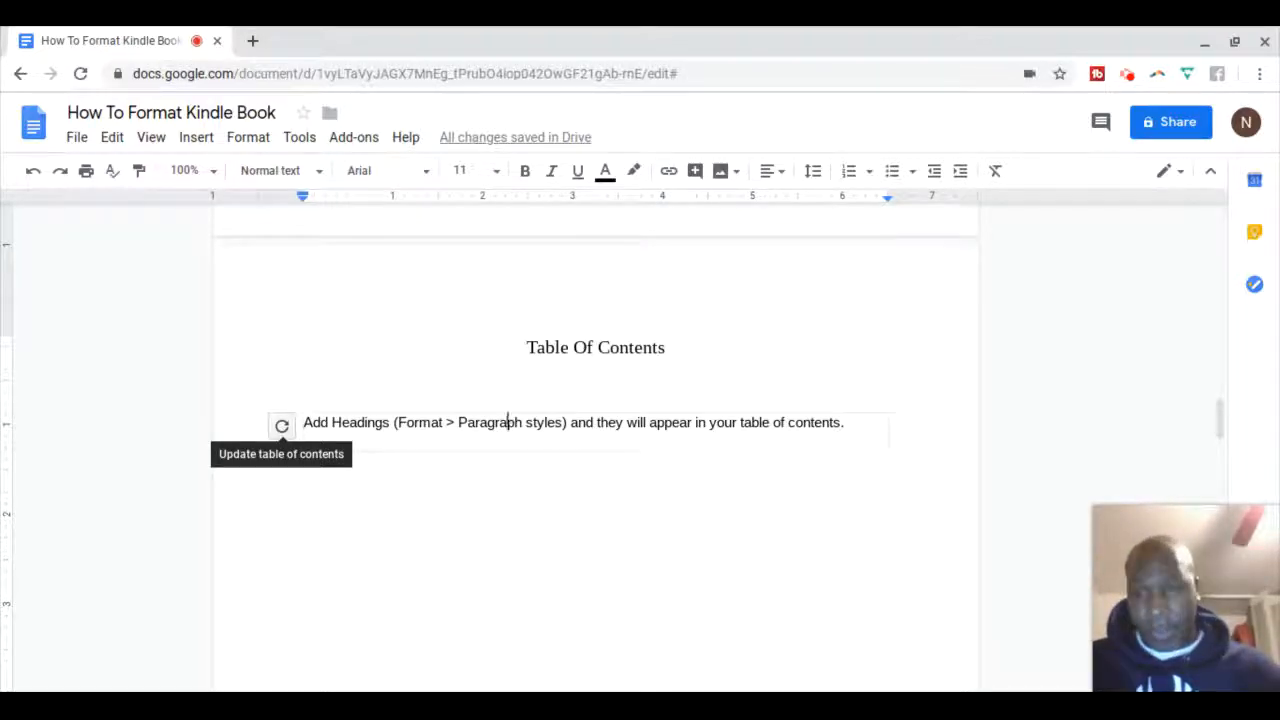
Refresh the table of contents so CHAPTER ONE and CHAPTER TWO appear as links
{"action": "left_click", "coordinate": [281, 426]}
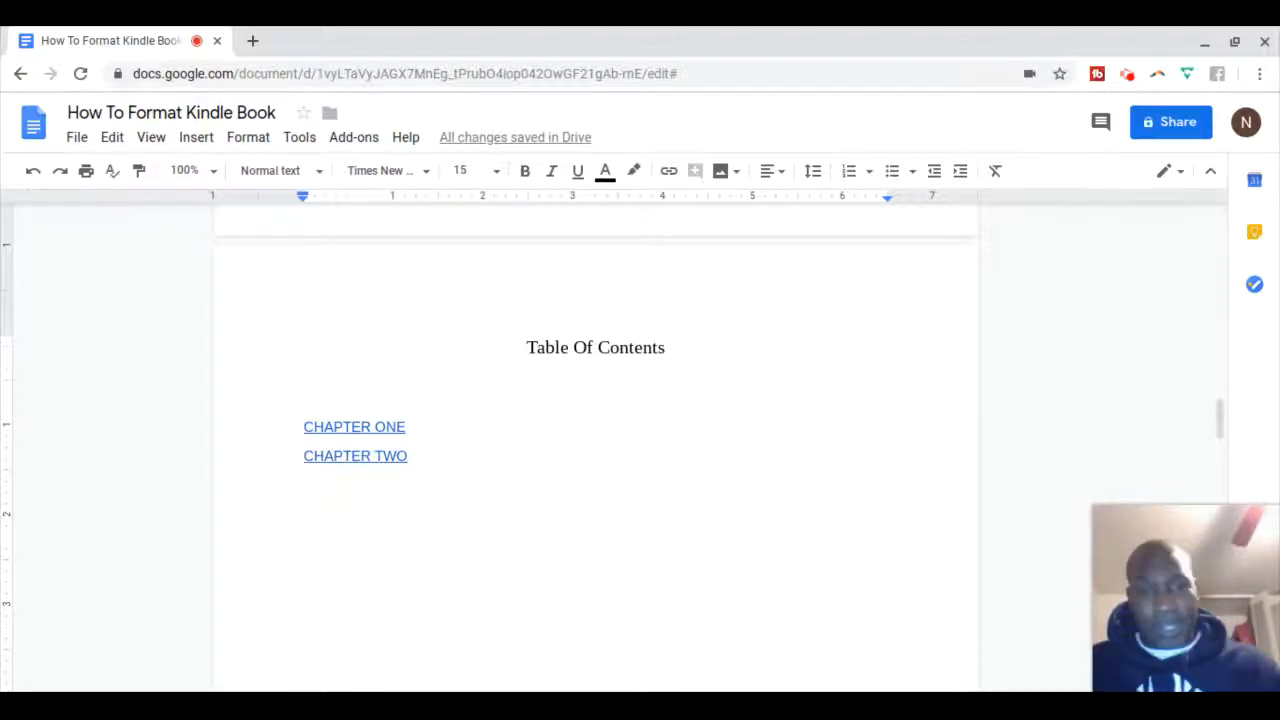
Add a centred line 'THIS IS A SUB-HEADING OF CHAPTER 2' two lines below the Chapter Two text
{"action": "scroll", "coordinate": [1006, 443], "scroll_direction": "down", "scroll_amount": 5}
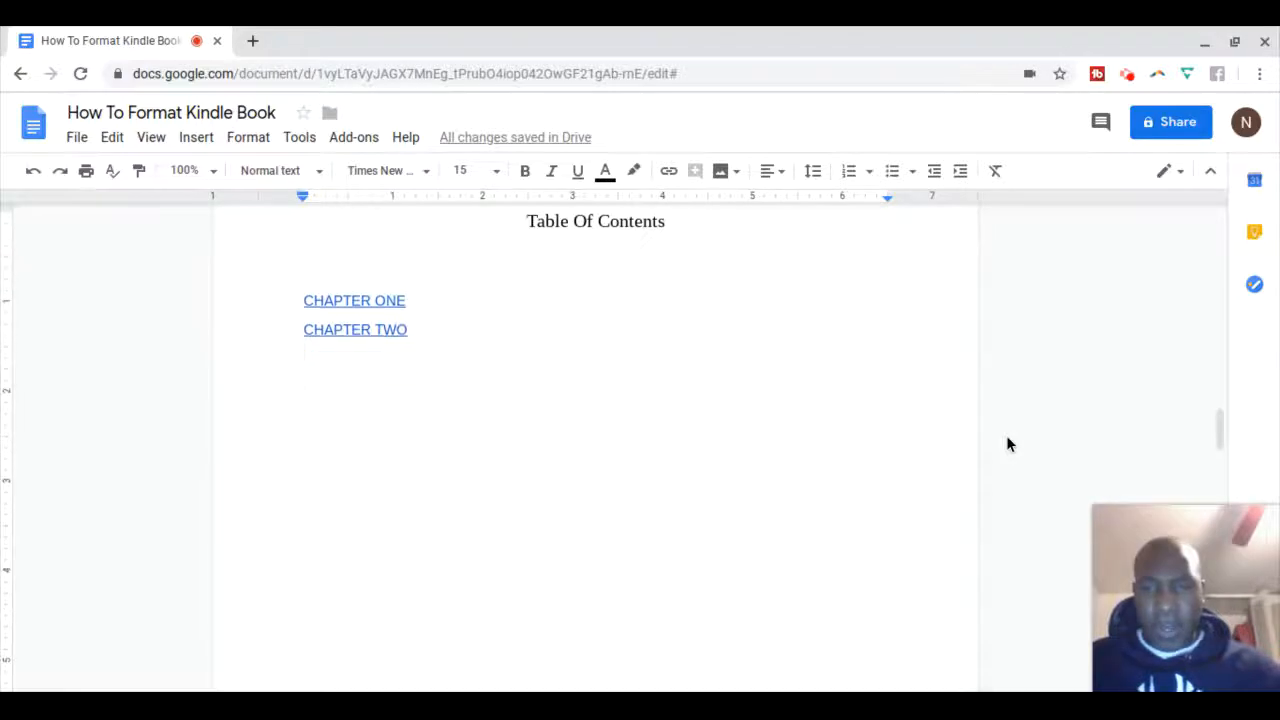
{"action": "scroll", "coordinate": [1006, 443], "scroll_direction": "down", "scroll_amount": 15}
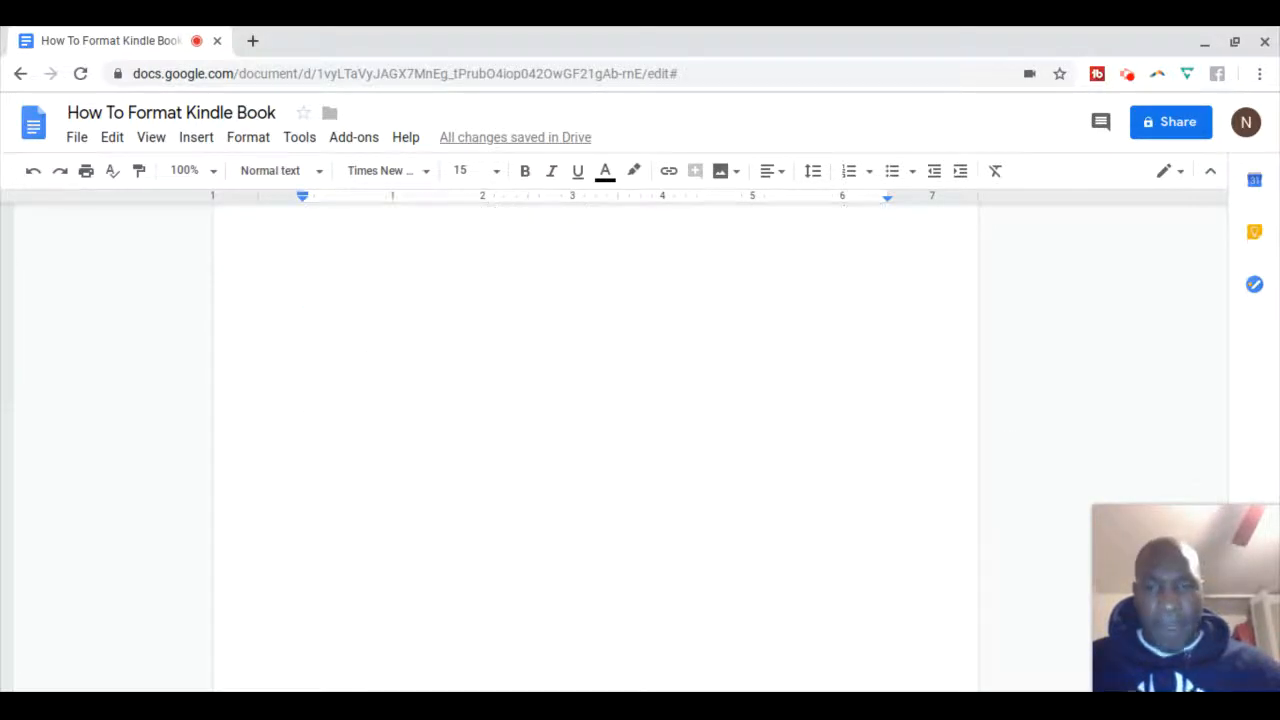
{"action": "scroll", "coordinate": [595, 450], "scroll_direction": "down", "scroll_amount": 2}
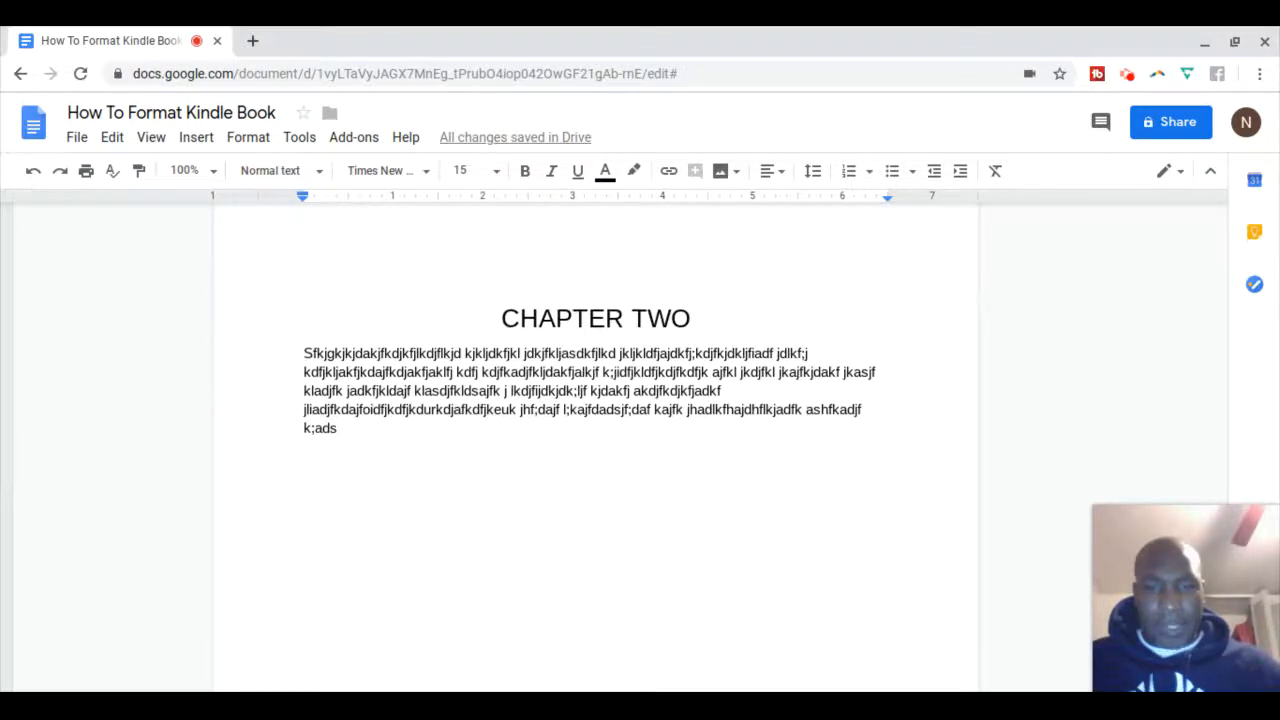
{"action": "left_click", "coordinate": [362, 436]}
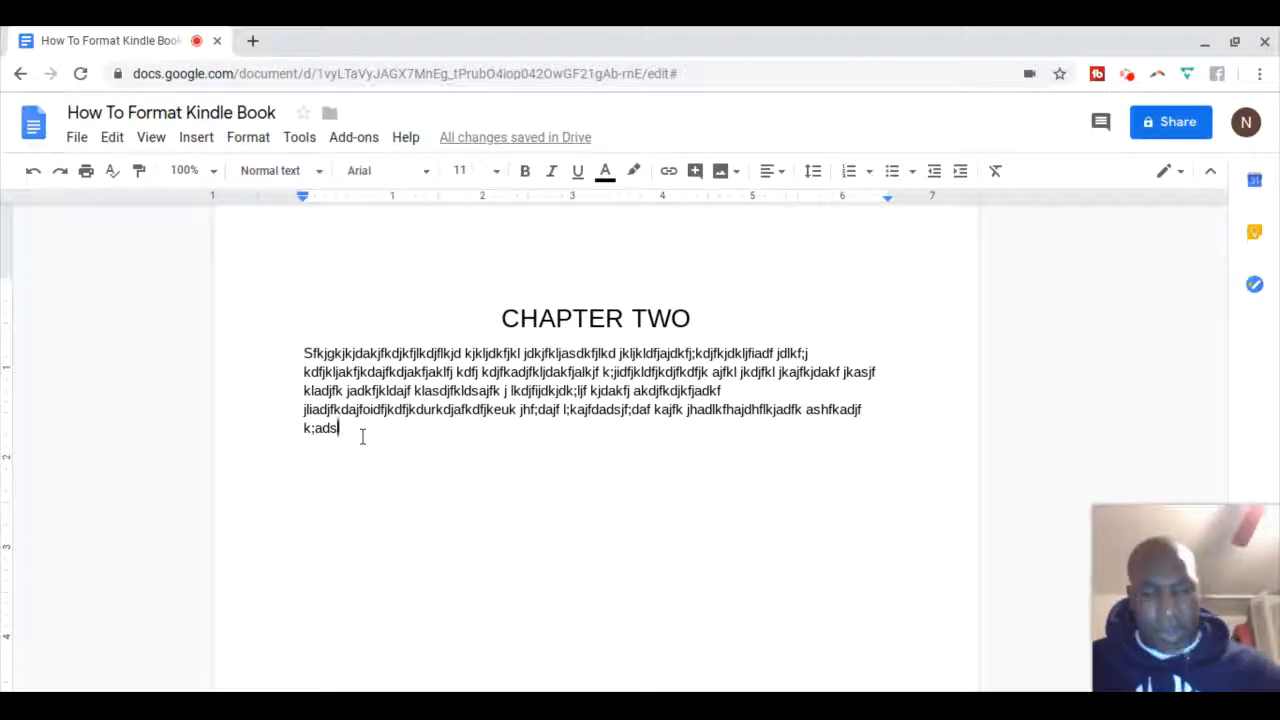
{"action": "key", "text": "Return"}
{"action": "key", "text": "Return"}
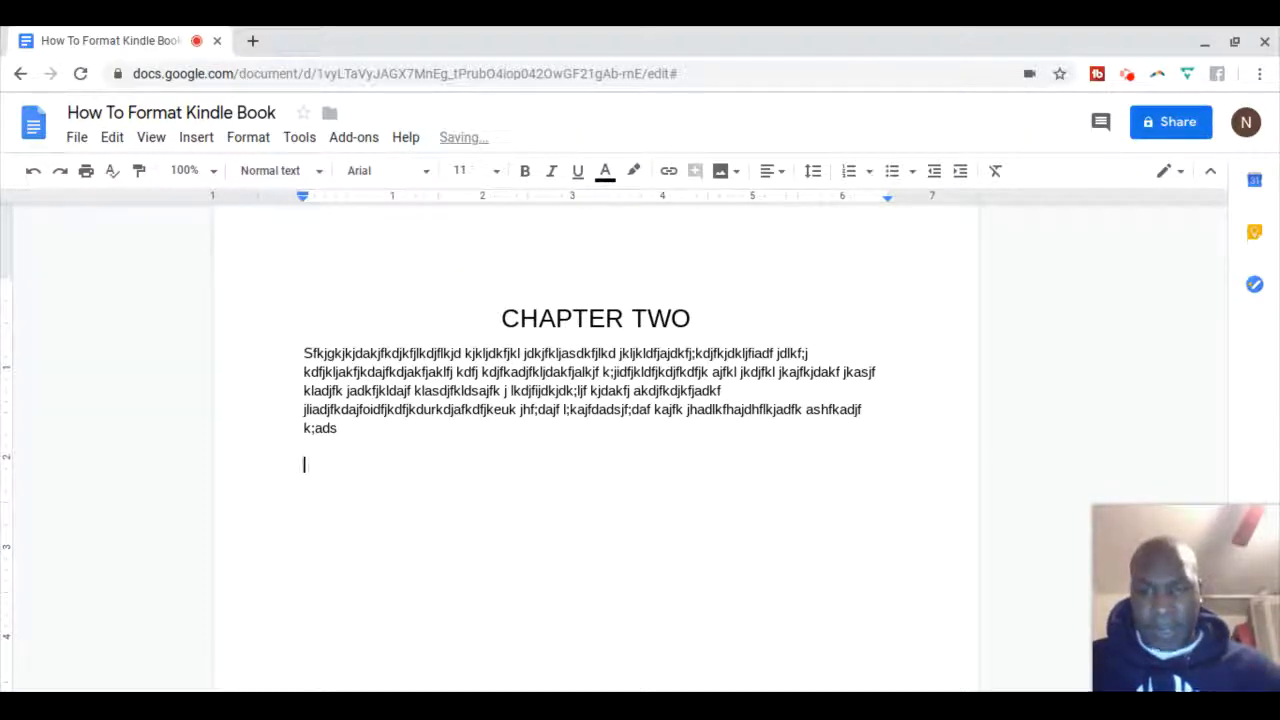
{"action": "key", "text": "Return"}
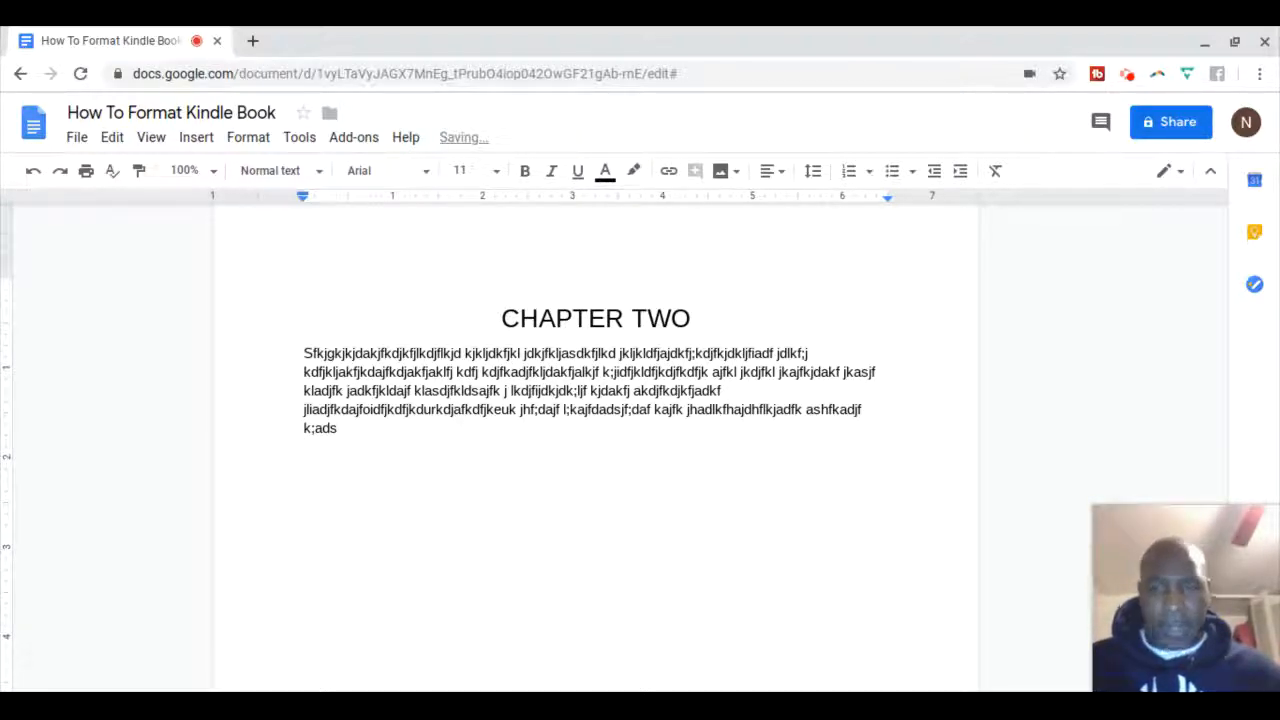
{"action": "left_click", "coordinate": [780, 176]}
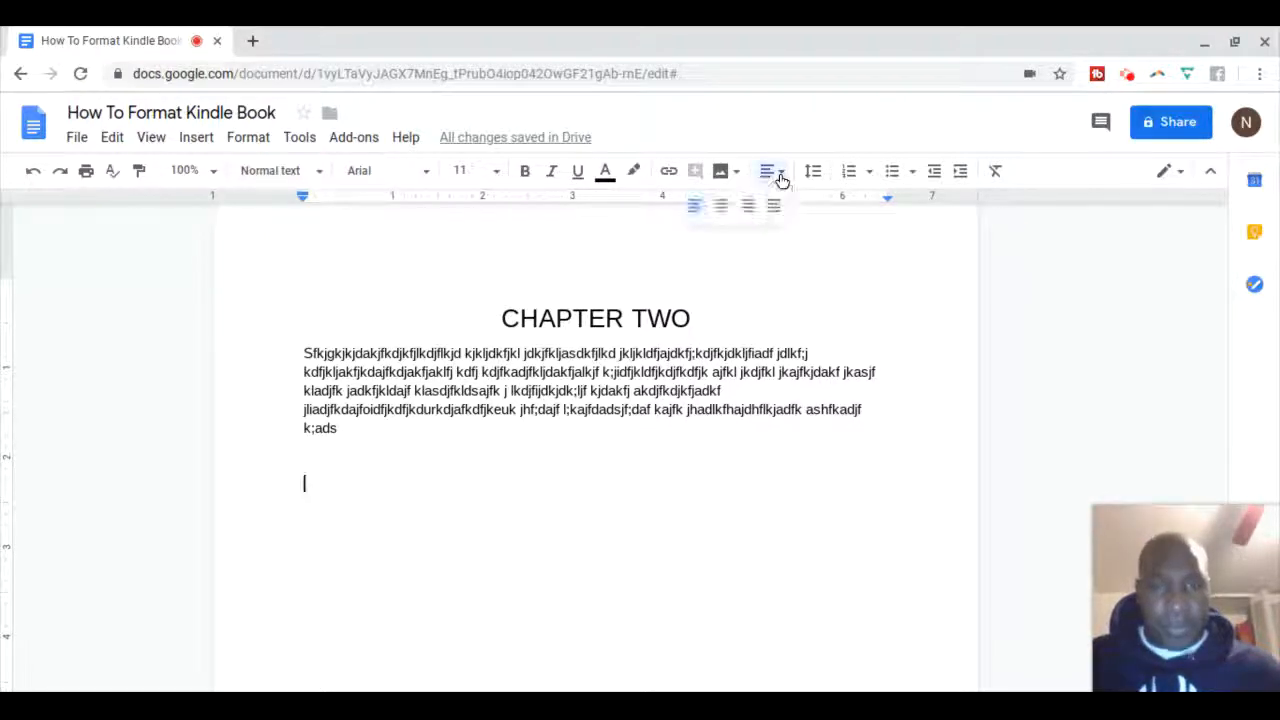
{"action": "left_click", "coordinate": [721, 215]}
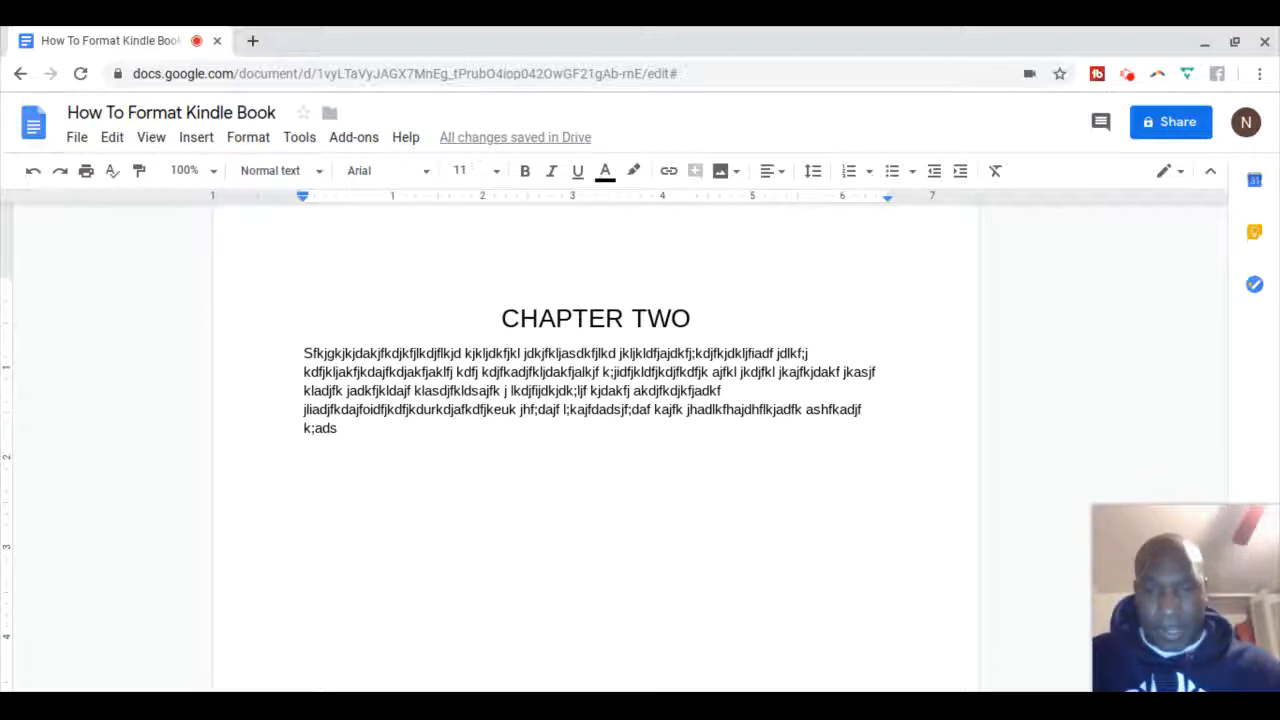
{"action": "type", "text": "TH"}
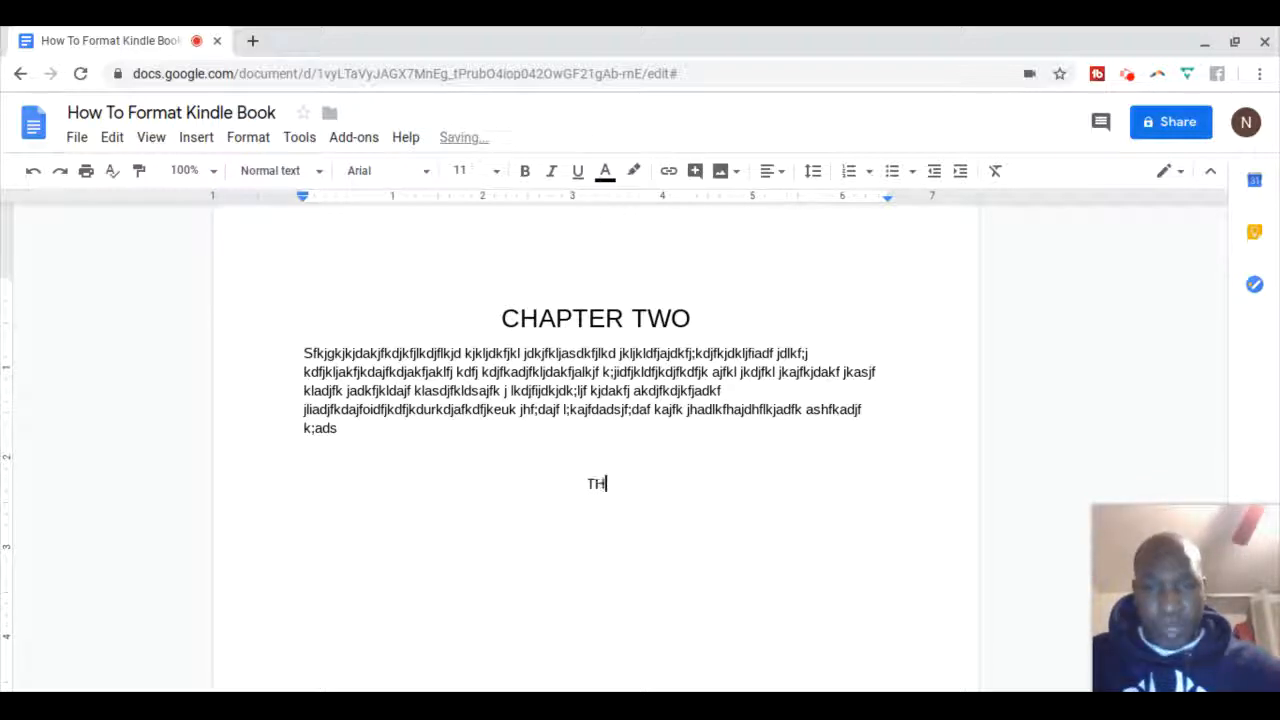
{"action": "type", "text": "IS IS A SUB"}
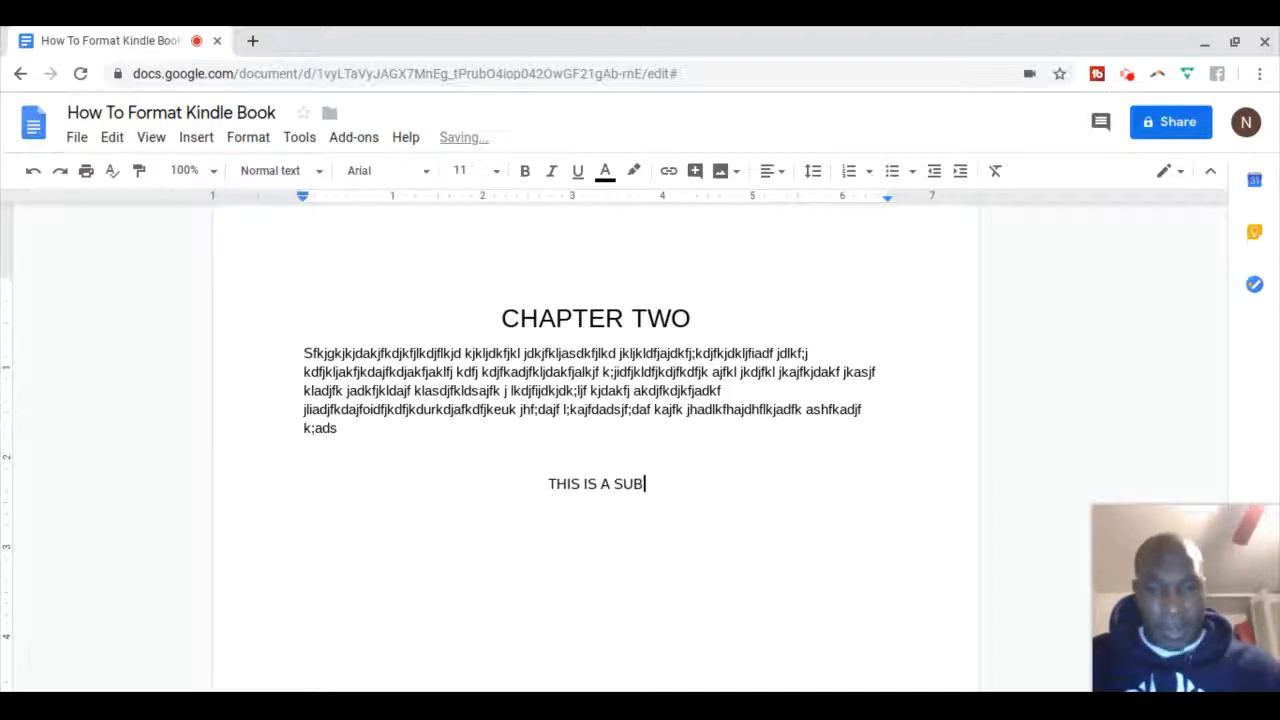
{"action": "type", "text": "-HEADIN"}
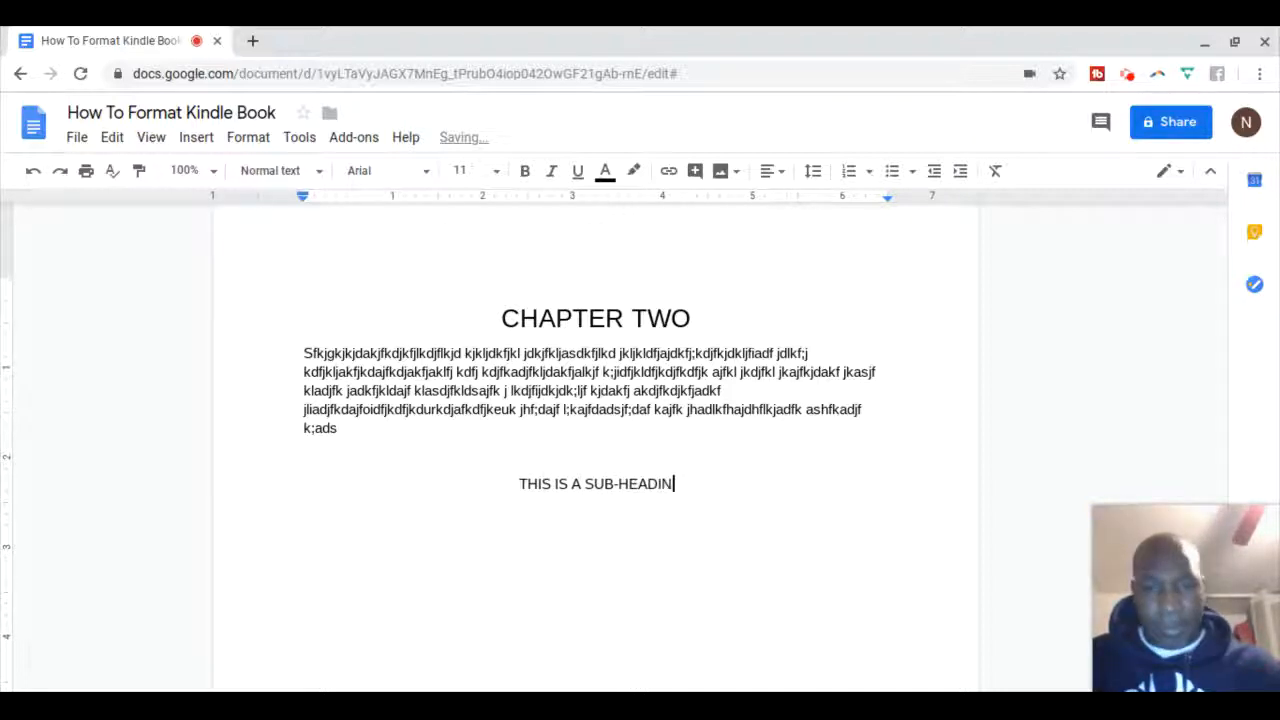
{"action": "type", "text": "G O"}
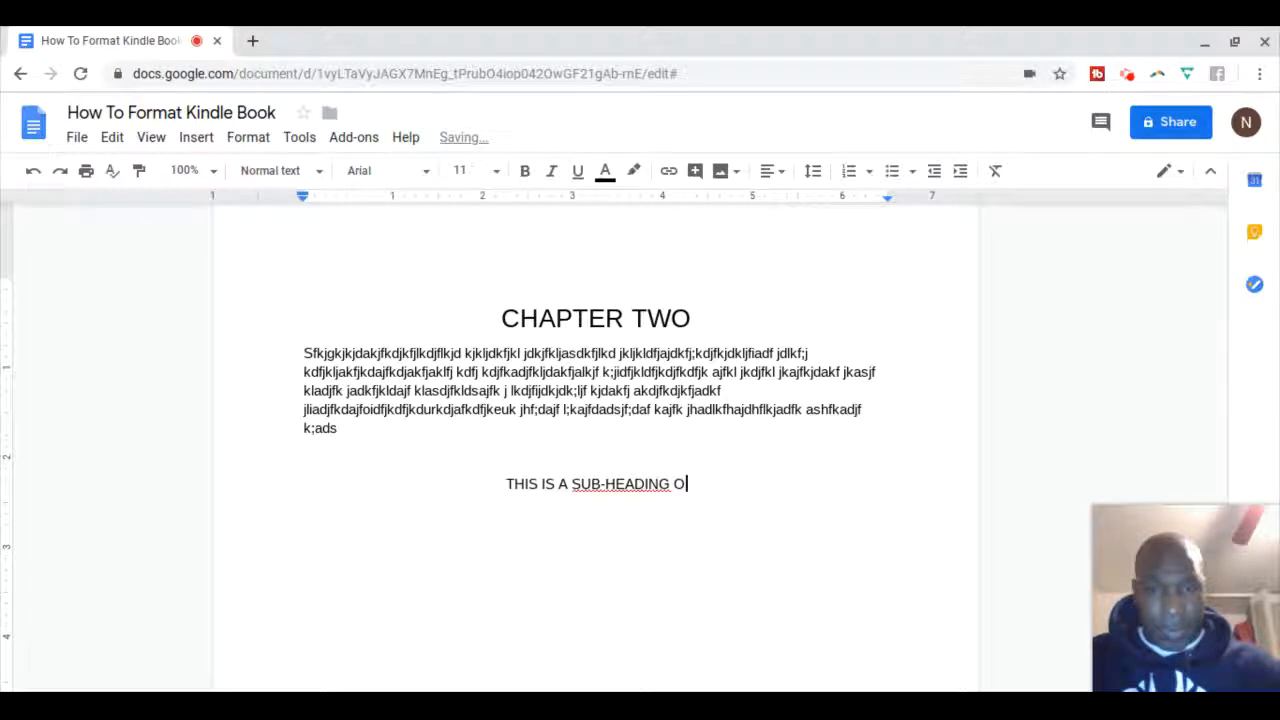
{"action": "type", "text": "F CHA"}
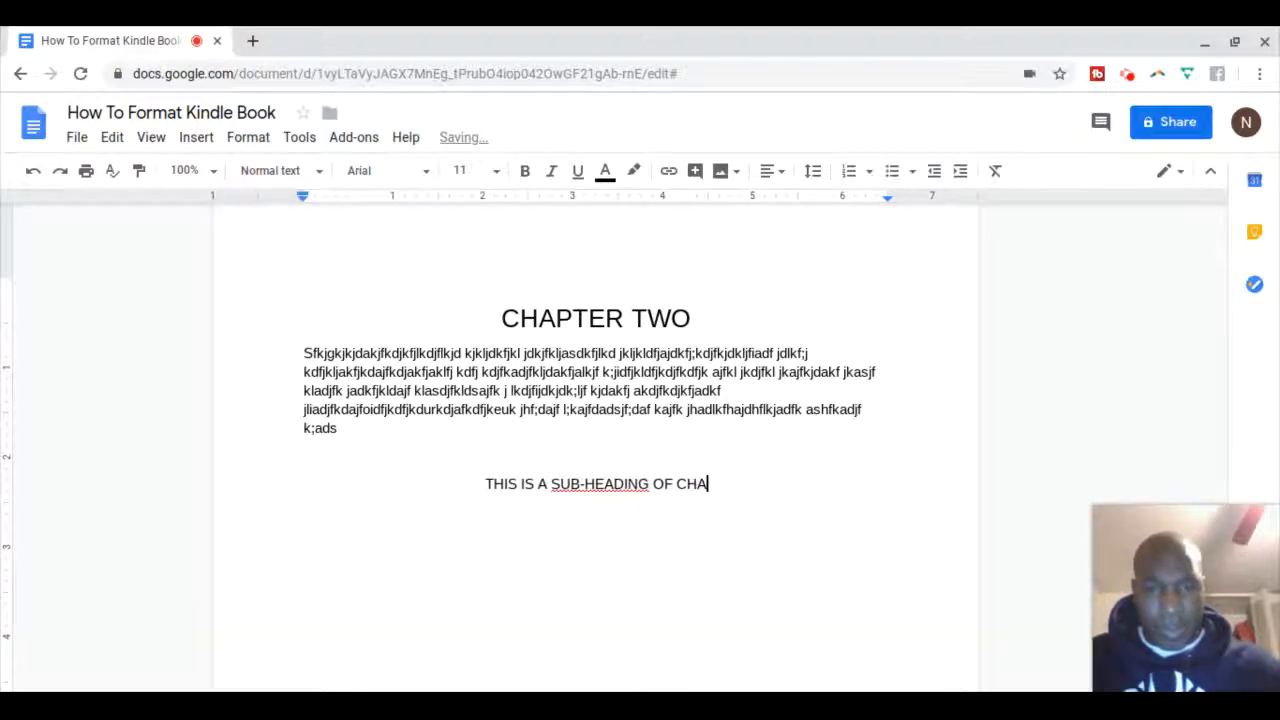
{"action": "type", "text": "PTER "}
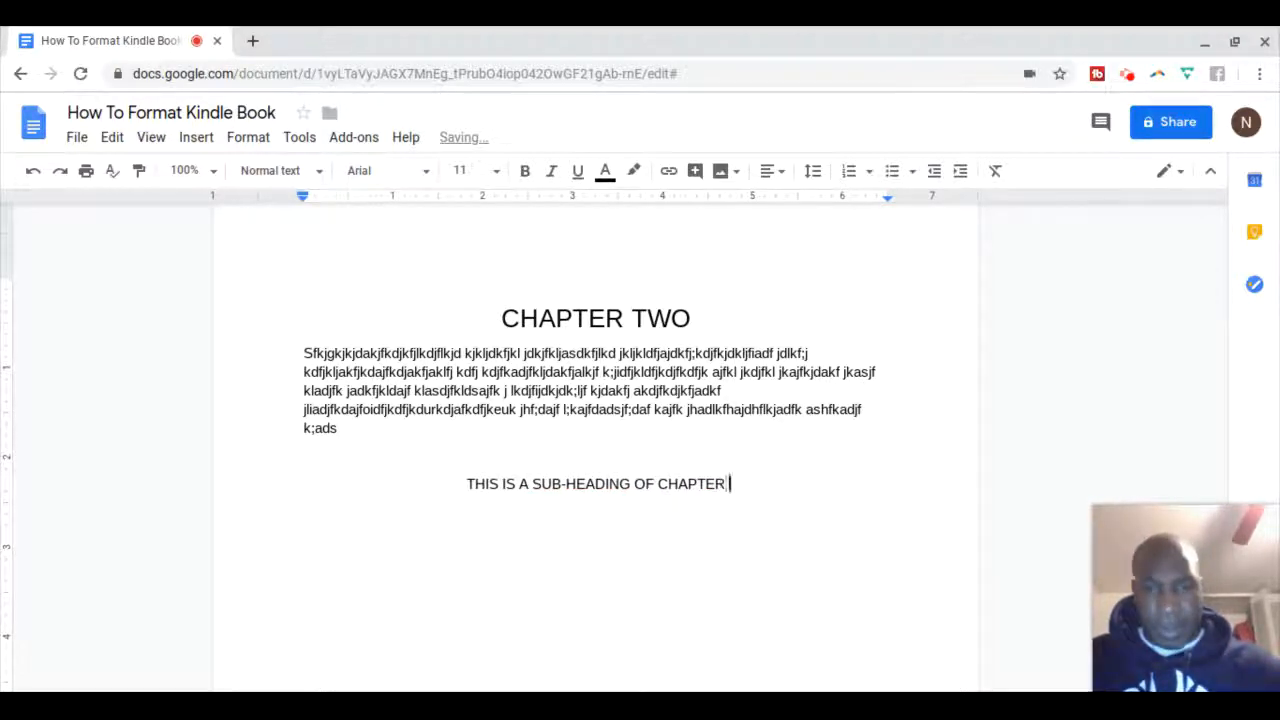
{"action": "type", "text": "2"}
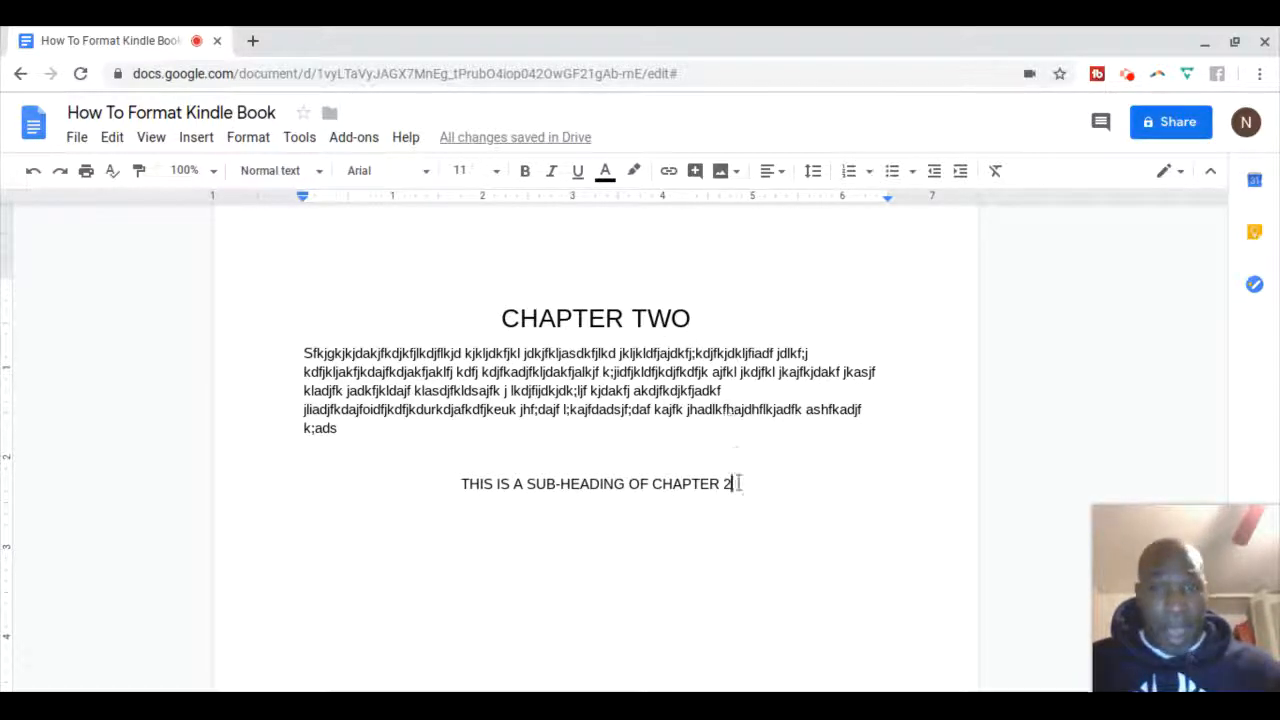
Style the line 'THIS IS A SUB-HEADING OF CHAPTER 2' as Heading 2
{"action": "left_click_drag", "start_coordinate": [732, 487], "coordinate": [458, 486]}
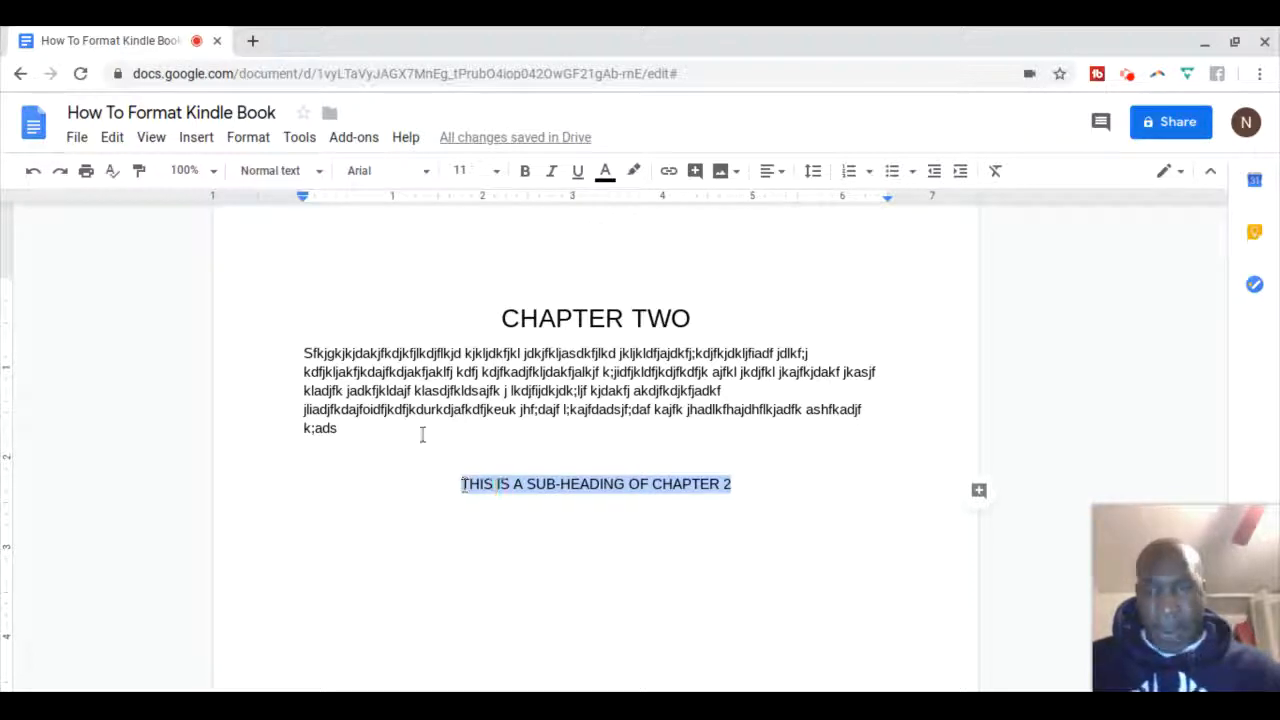
{"action": "left_click", "coordinate": [319, 172]}
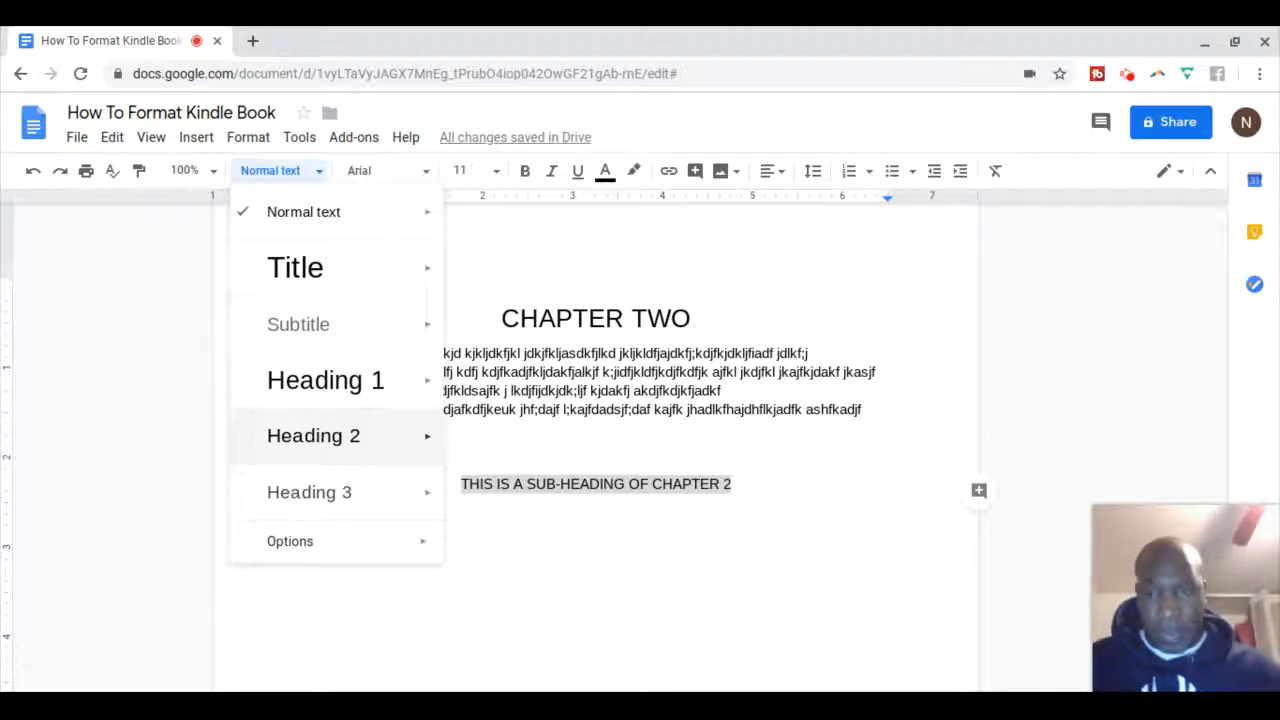
{"action": "left_click", "coordinate": [314, 438]}
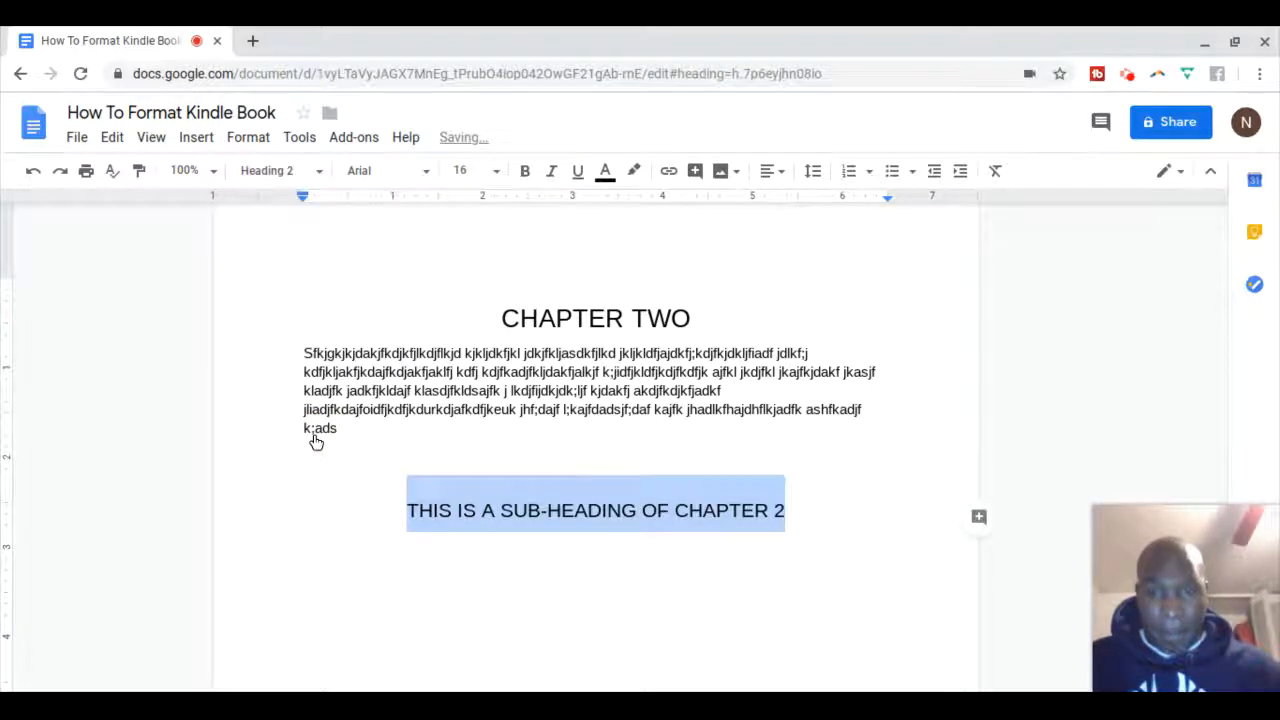
{"action": "left_click", "coordinate": [1010, 474]}
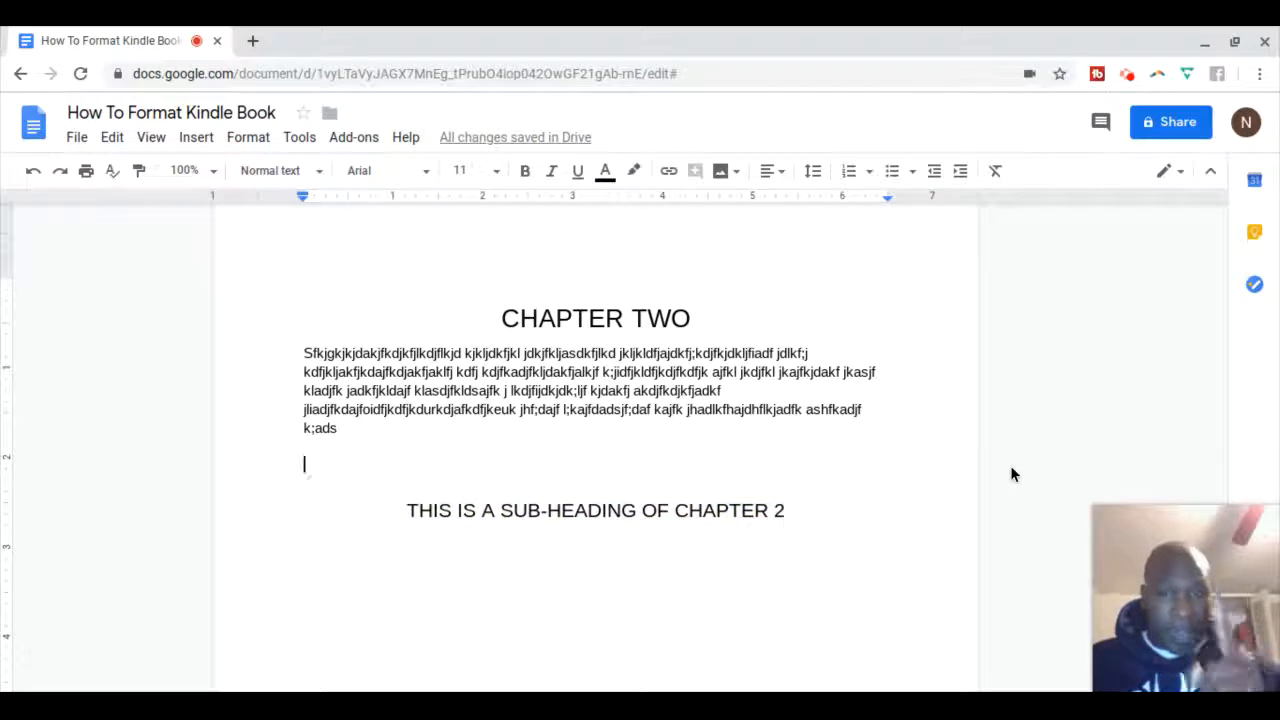
Scroll back to the Table Of Contents page and click into the CHAPTER TWO entry
{"action": "scroll", "coordinate": [595, 450], "scroll_direction": "up", "scroll_amount": 1}
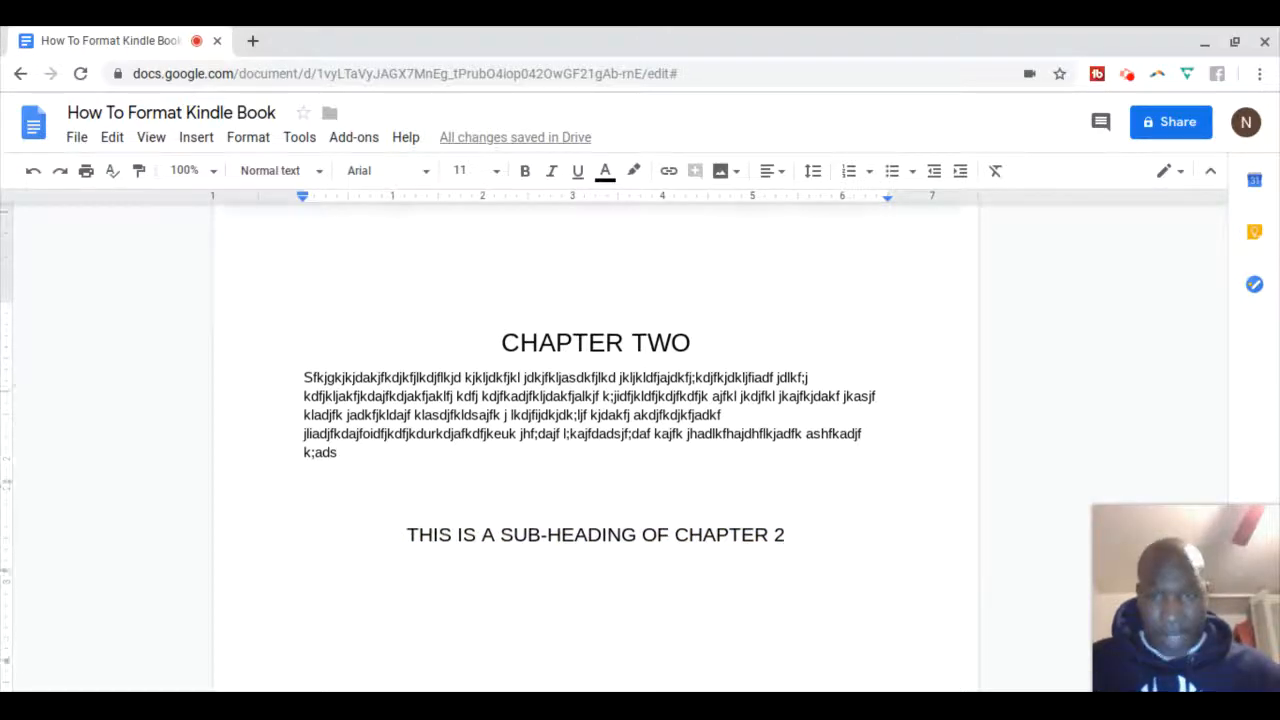
{"action": "scroll", "coordinate": [595, 450], "scroll_direction": "down", "scroll_amount": 1}
{"action": "scroll", "coordinate": [595, 450], "scroll_direction": "down", "scroll_amount": 1}
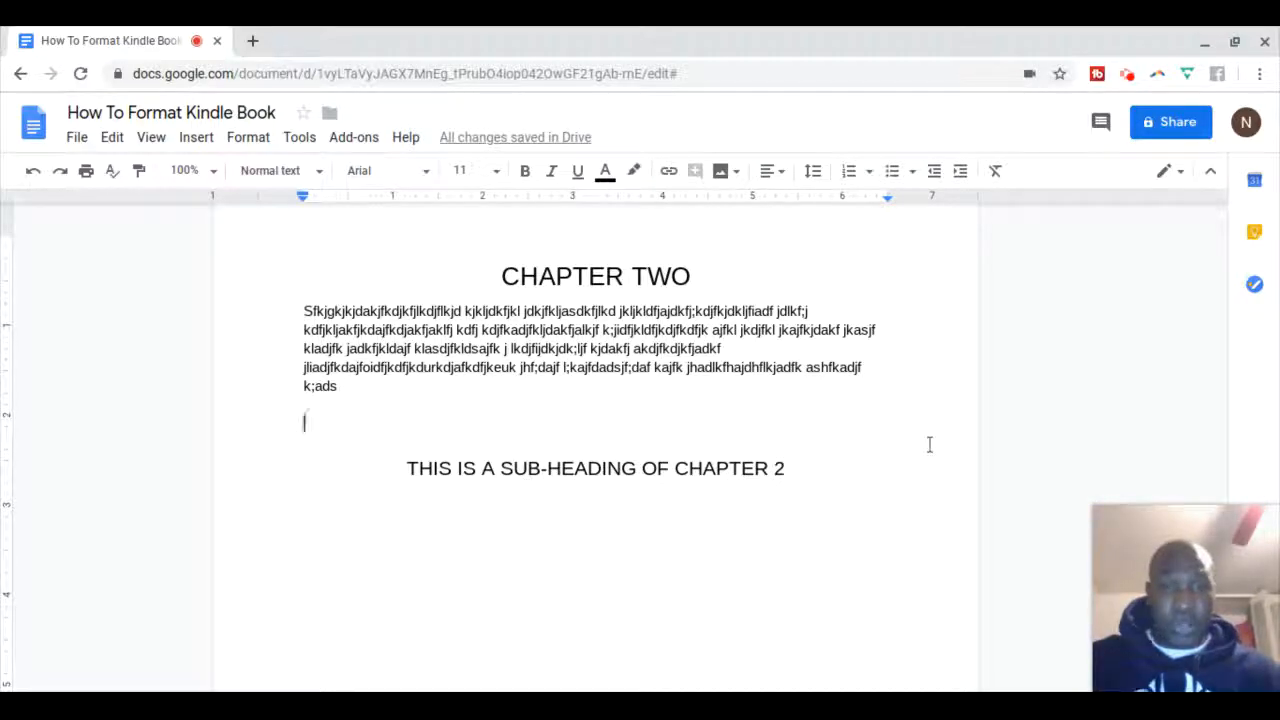
{"action": "scroll", "coordinate": [1008, 440], "scroll_direction": "up", "scroll_amount": 5}
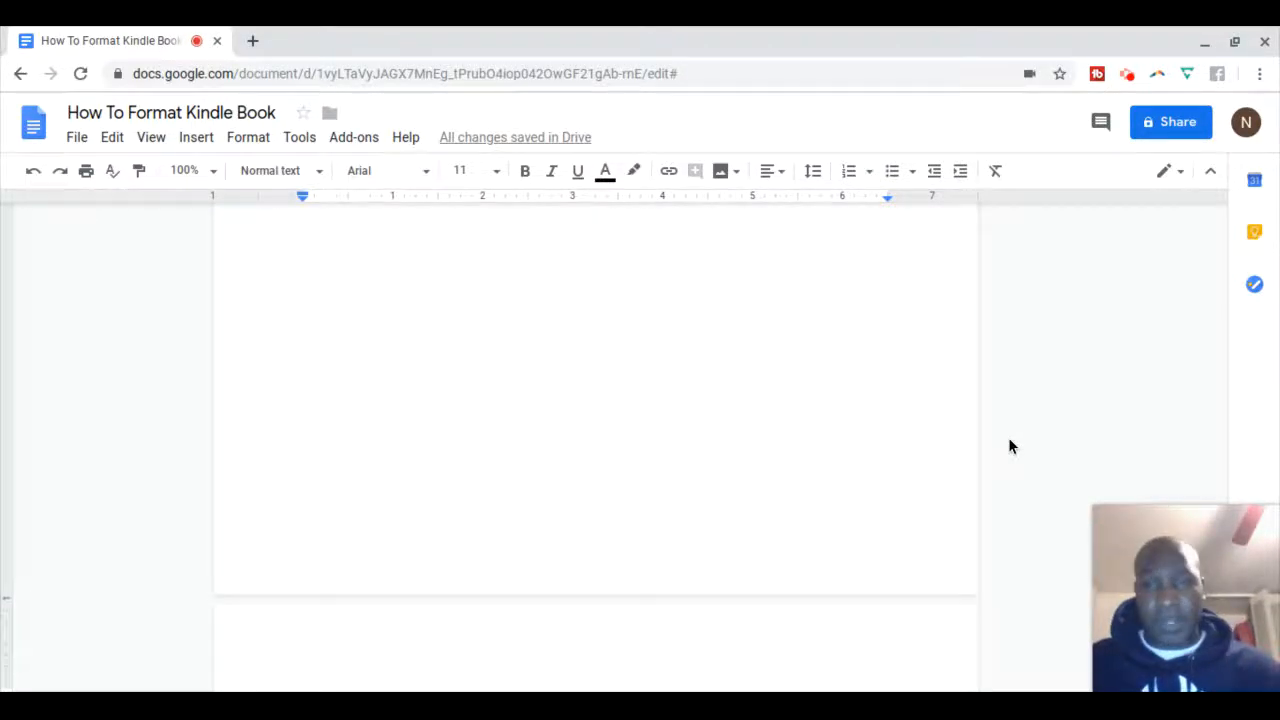
{"action": "scroll", "coordinate": [1008, 446], "scroll_direction": "up", "scroll_amount": 15}
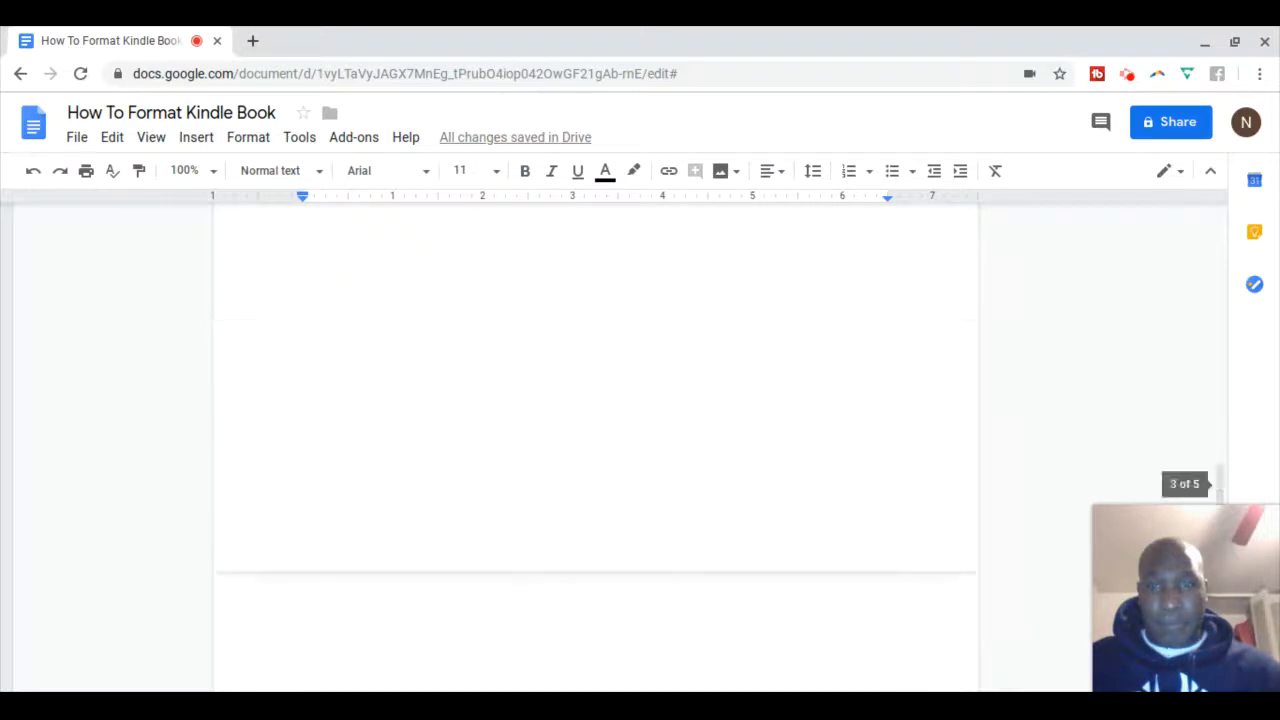
{"action": "scroll", "coordinate": [596, 440], "scroll_direction": "up", "scroll_amount": 5}
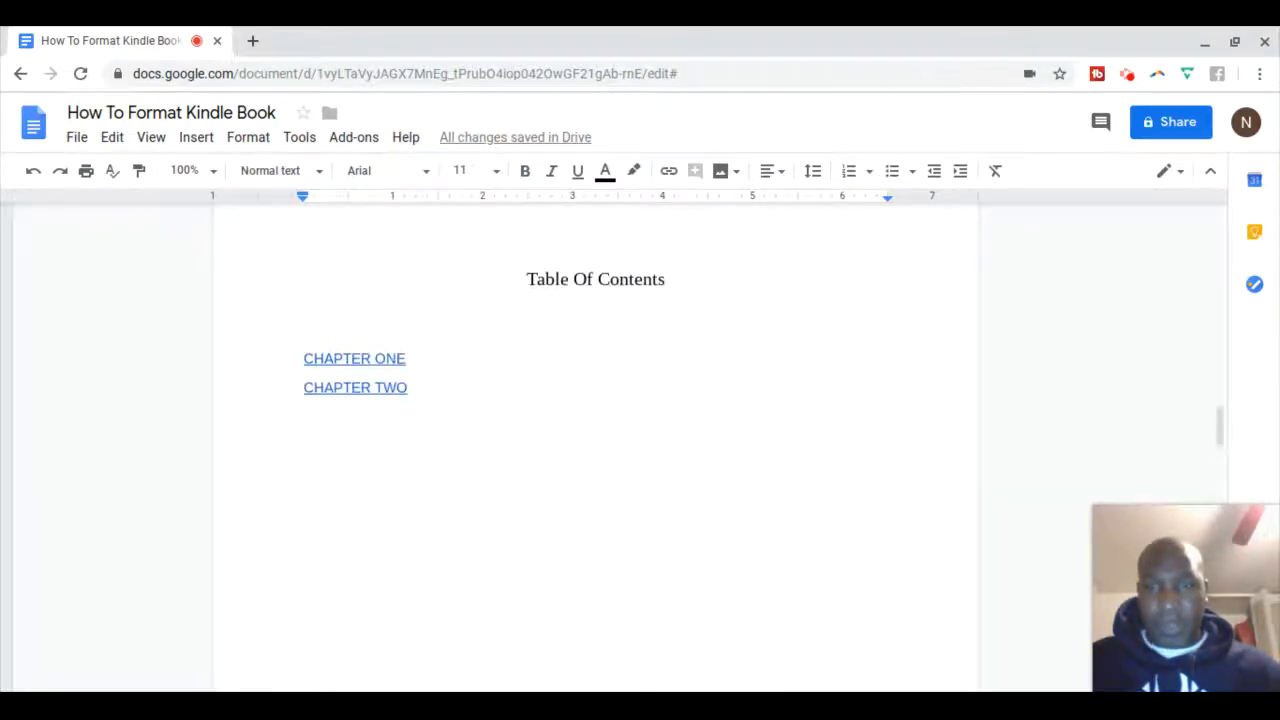
{"action": "left_click", "coordinate": [411, 390]}
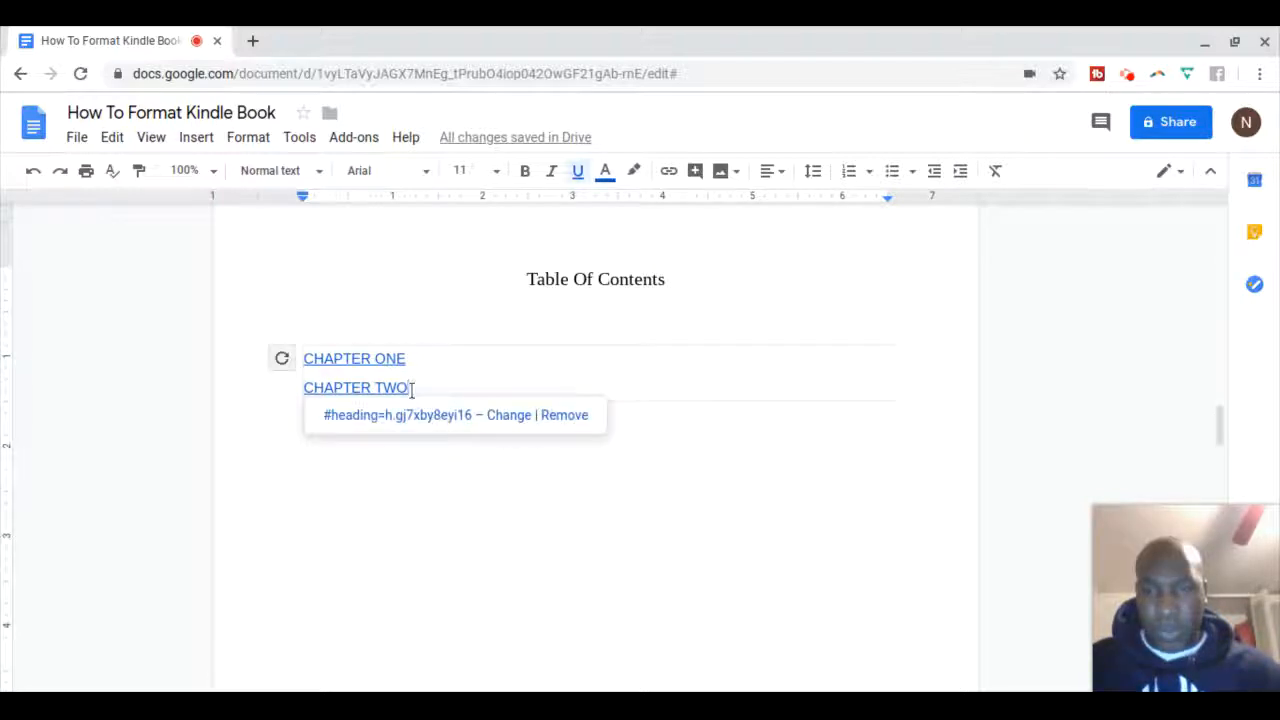
Refresh the table of contents to add the Chapter 2 sub-heading beneath CHAPTER TWO
{"action": "left_click", "coordinate": [282, 360]}
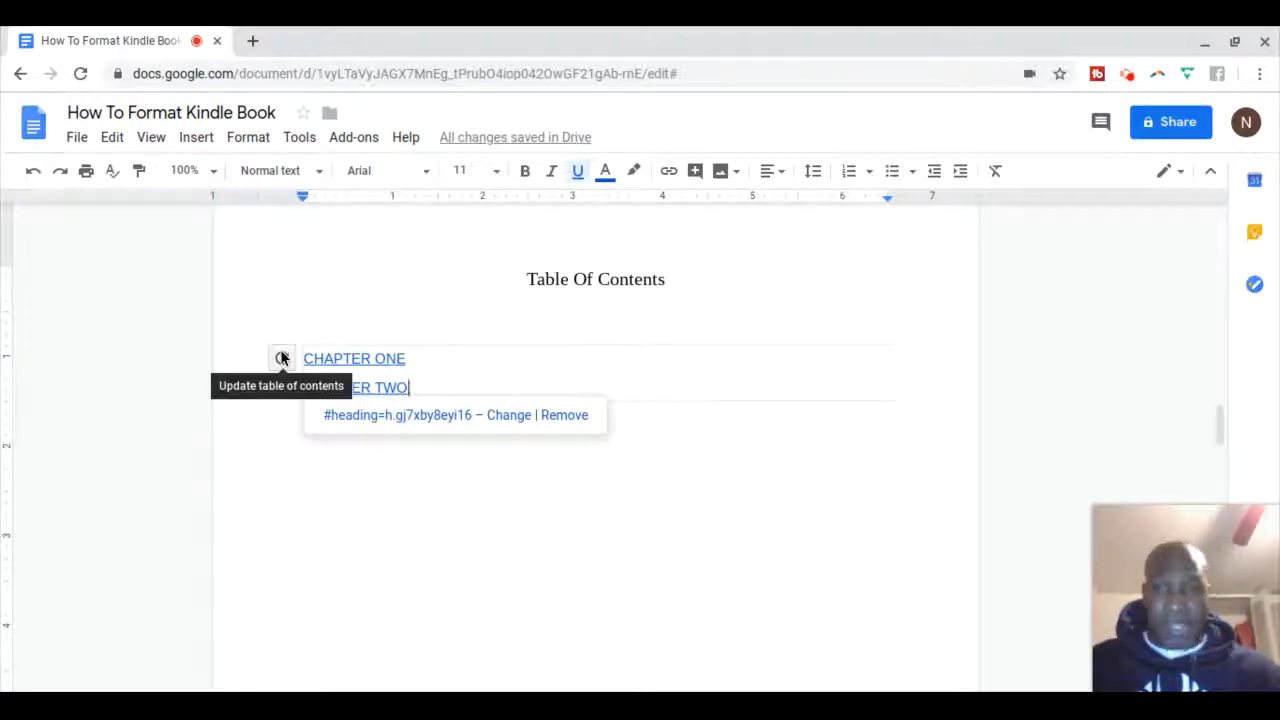
{"action": "left_click", "coordinate": [281, 358]}
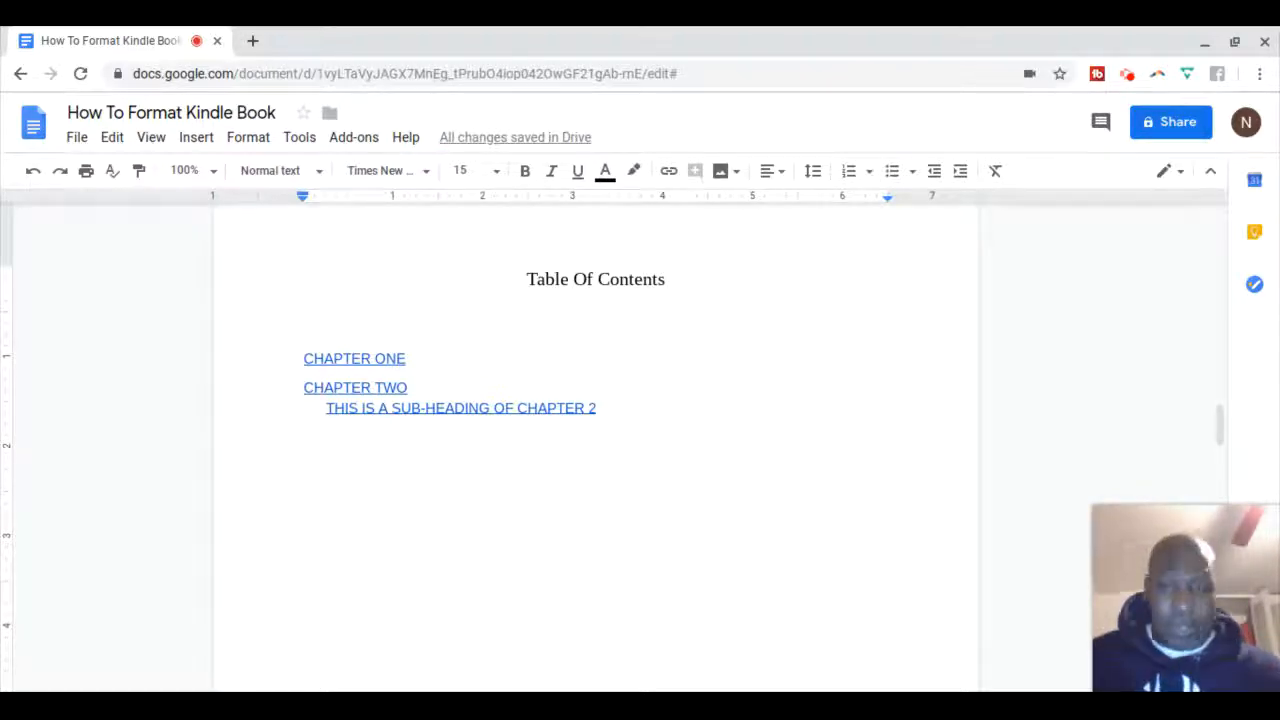
Scroll up to the cover page titled How To Start A Podcast Real Easy
{"action": "scroll", "coordinate": [994, 391], "scroll_direction": "down", "scroll_amount": 1}
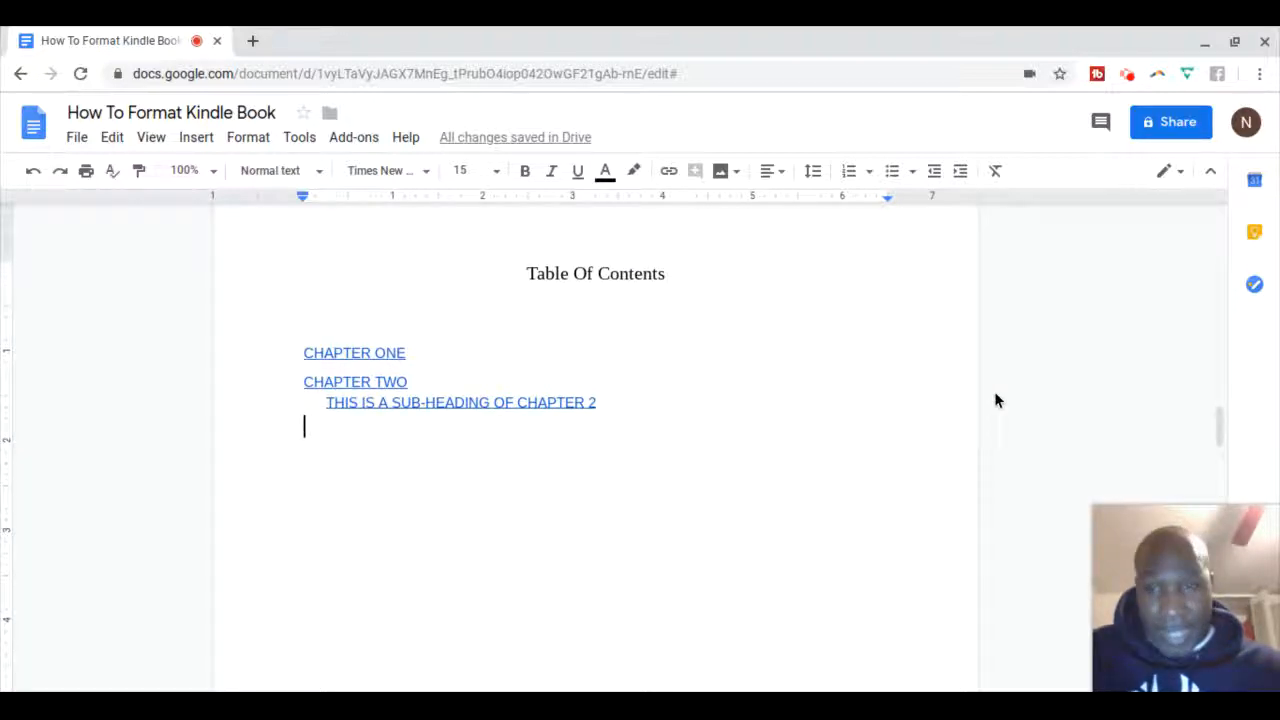
{"action": "scroll", "coordinate": [994, 394], "scroll_direction": "up", "scroll_amount": 1}
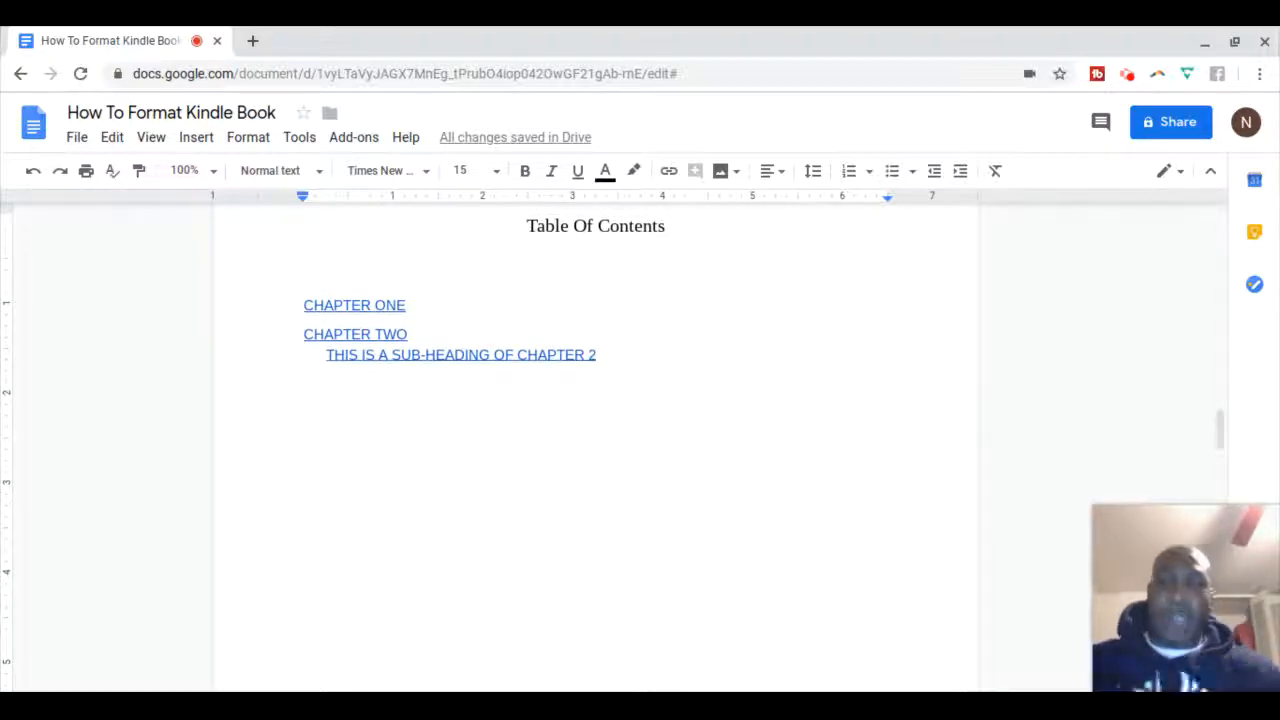
{"action": "scroll", "coordinate": [998, 420], "scroll_direction": "up", "scroll_amount": 5}
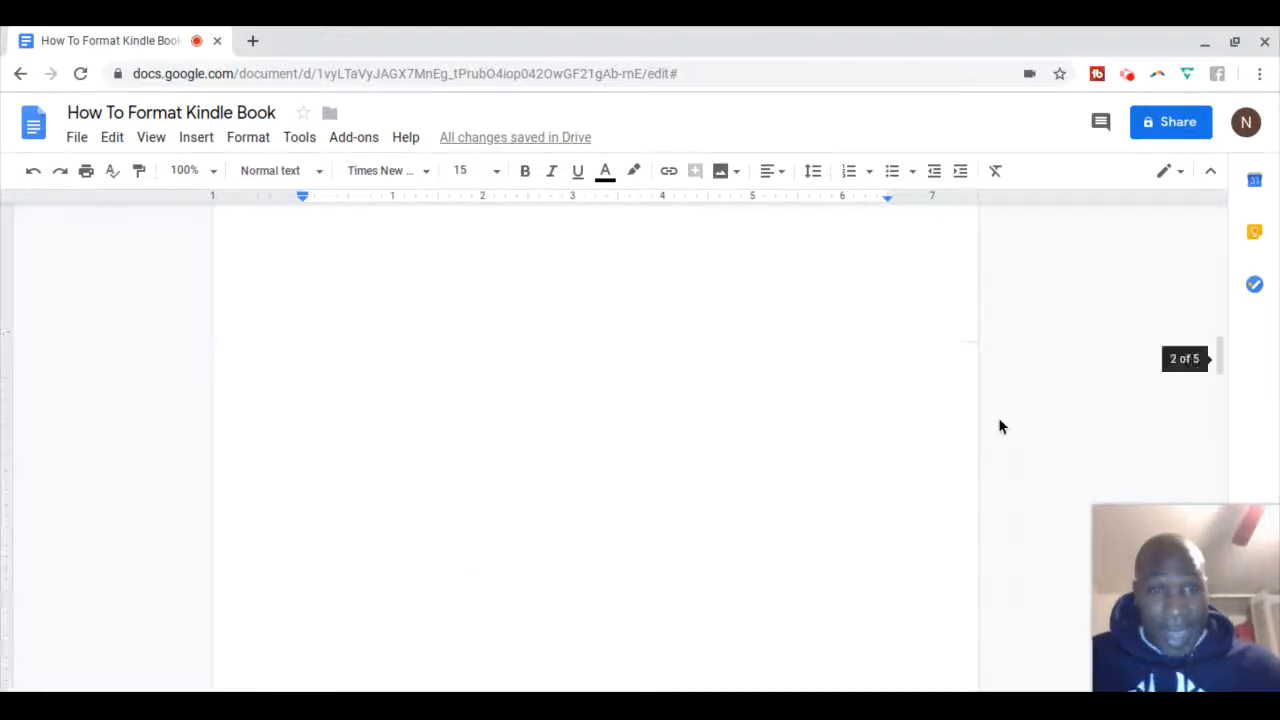
{"action": "scroll", "coordinate": [998, 427], "scroll_direction": "up", "scroll_amount": 8}
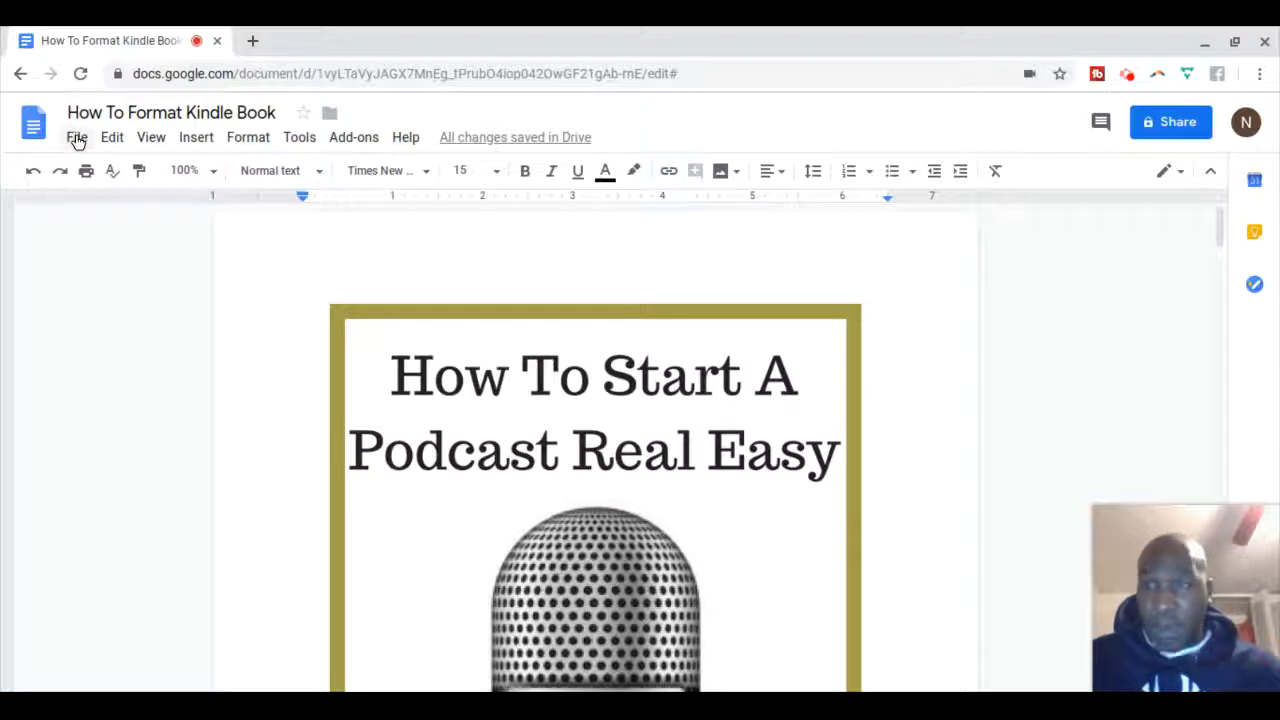
Show the File > Download as formats, including Word (.docx), PDF and EPUB
{"action": "left_click", "coordinate": [77, 138]}
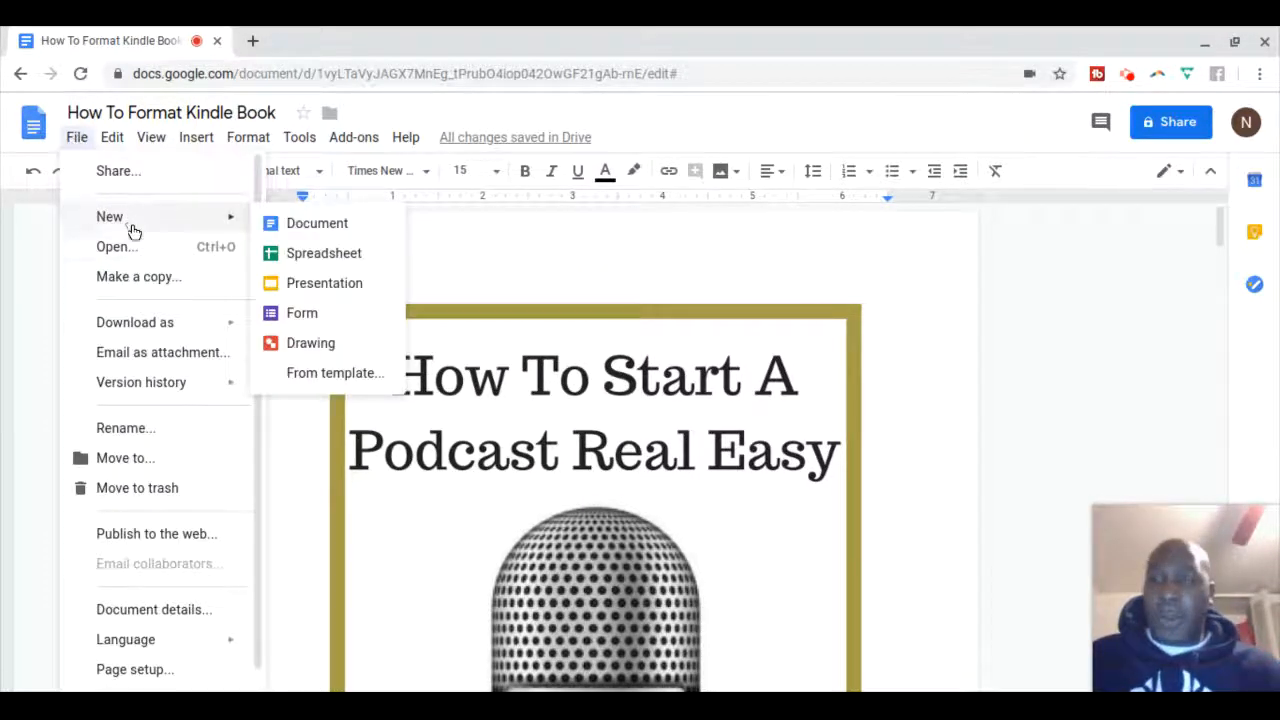
{"action": "mouse_move", "coordinate": [163, 327]}
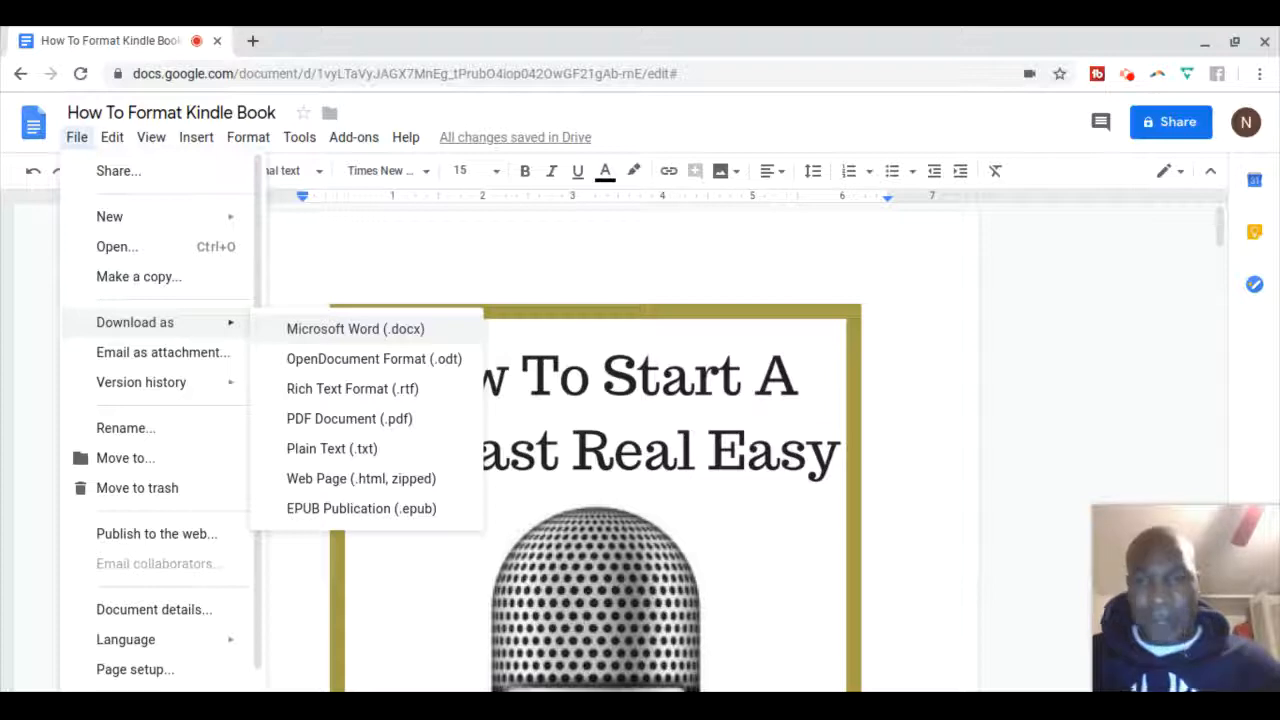
{"action": "left_click", "coordinate": [1058, 322]}
{"action": "scroll", "coordinate": [1058, 322], "scroll_direction": "down", "scroll_amount": 4}
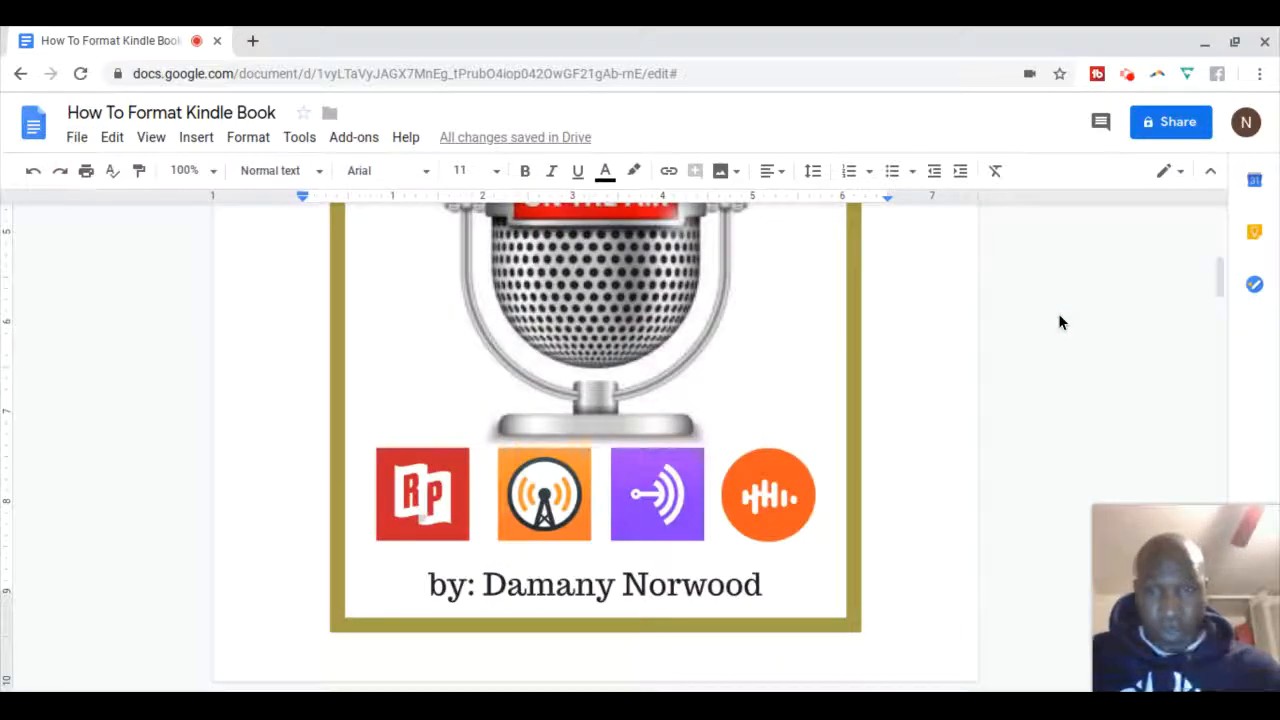
{"action": "scroll", "coordinate": [1034, 323], "scroll_direction": "down", "scroll_amount": 5}
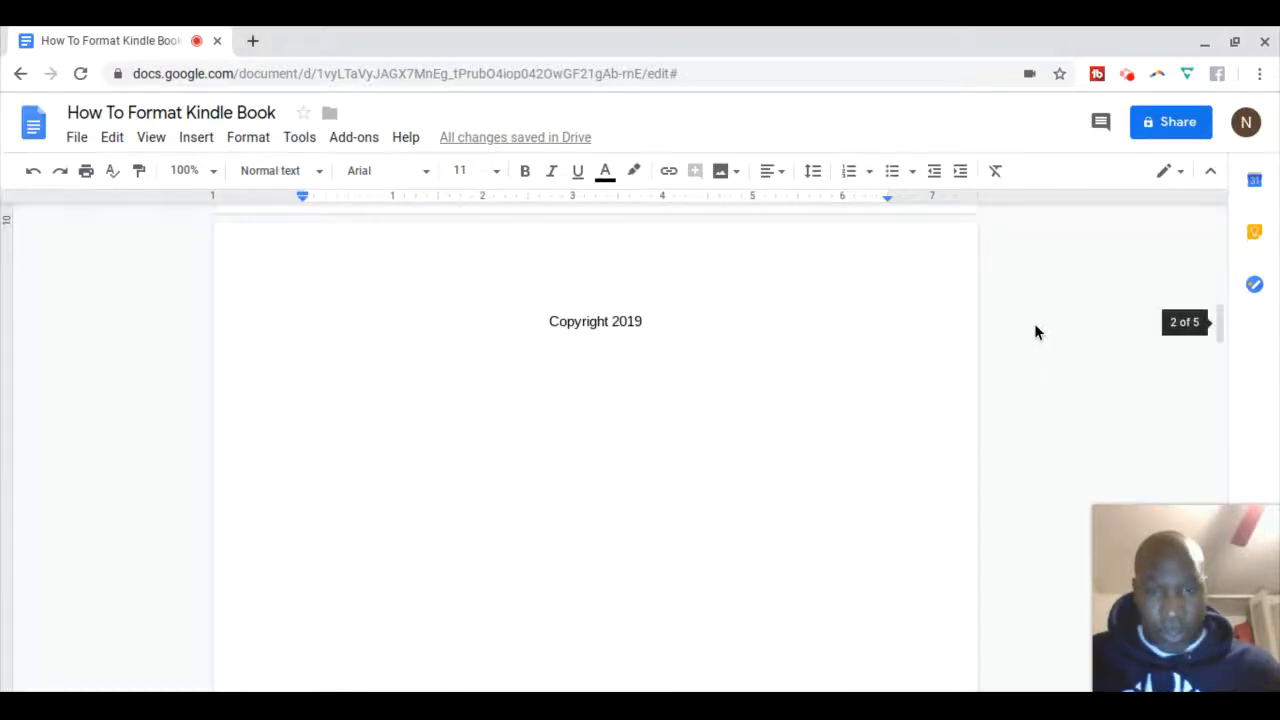
{"action": "scroll", "coordinate": [1034, 323], "scroll_direction": "down", "scroll_amount": 6}
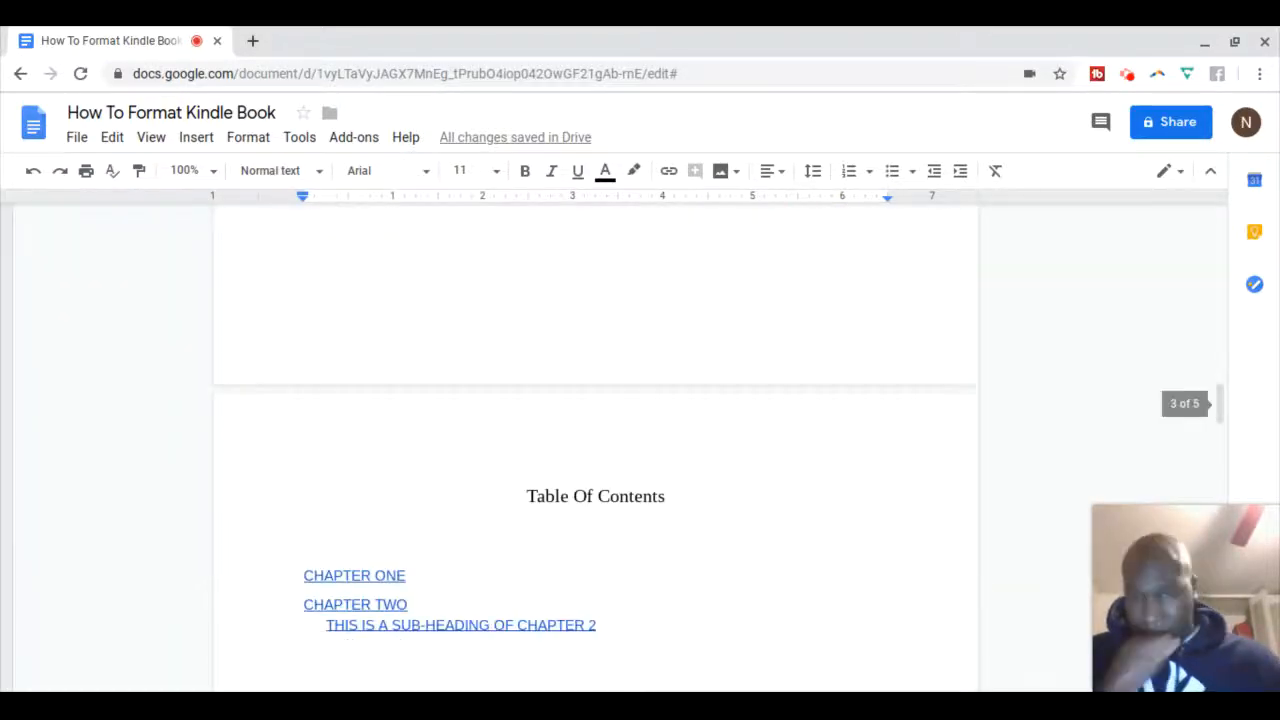
{"action": "scroll", "coordinate": [596, 440], "scroll_direction": "down", "scroll_amount": 7}
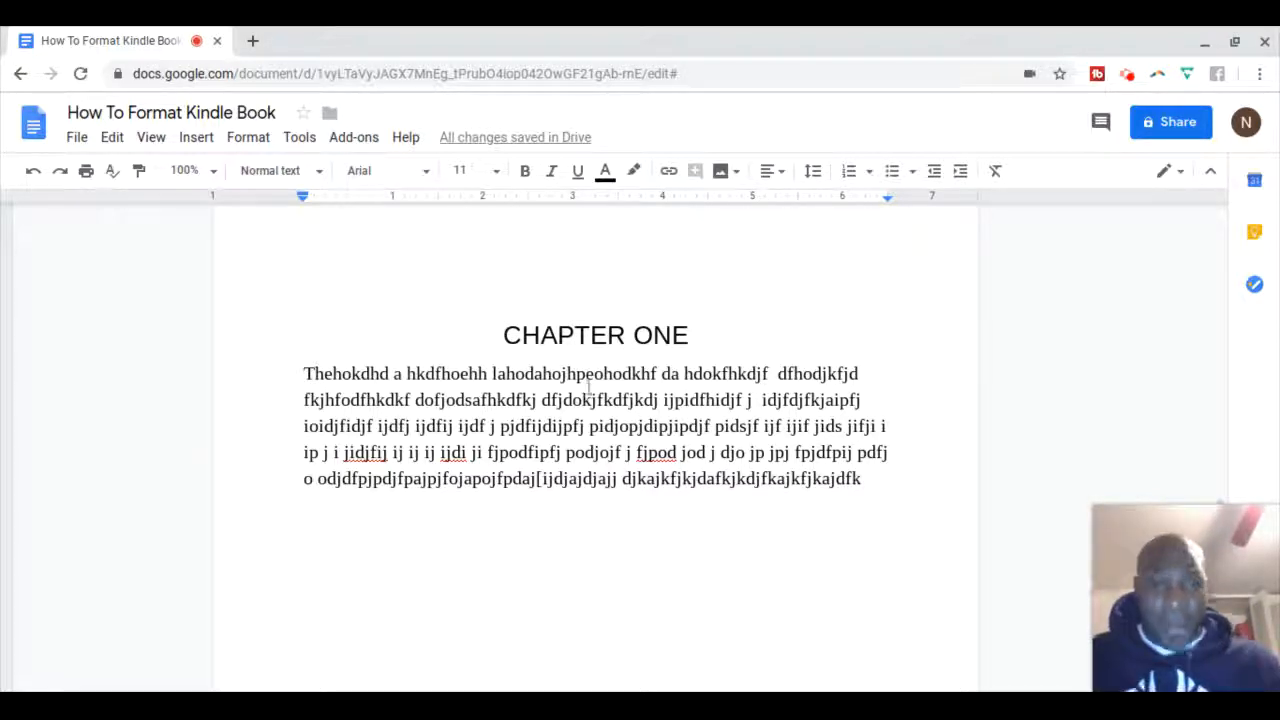
Set the CHAPTER ONE body paragraph to Justify alignment
{"action": "left_click", "coordinate": [864, 479]}
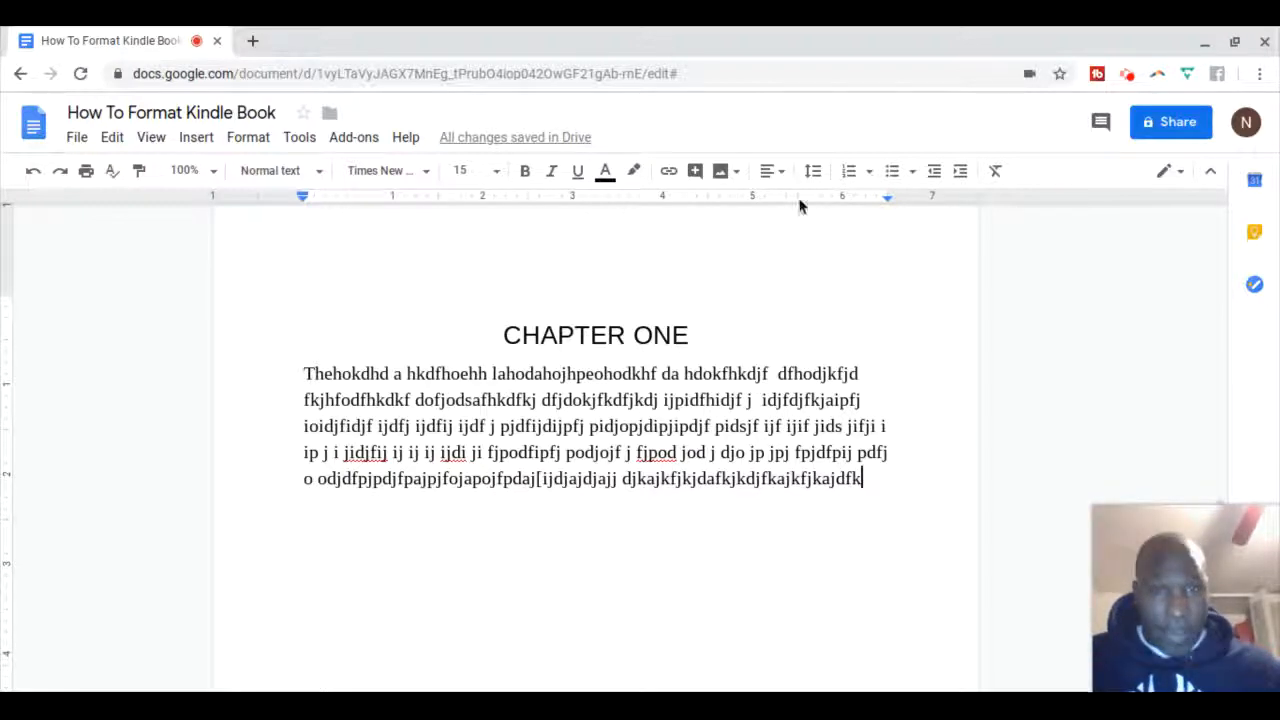
{"action": "left_click", "coordinate": [779, 173]}
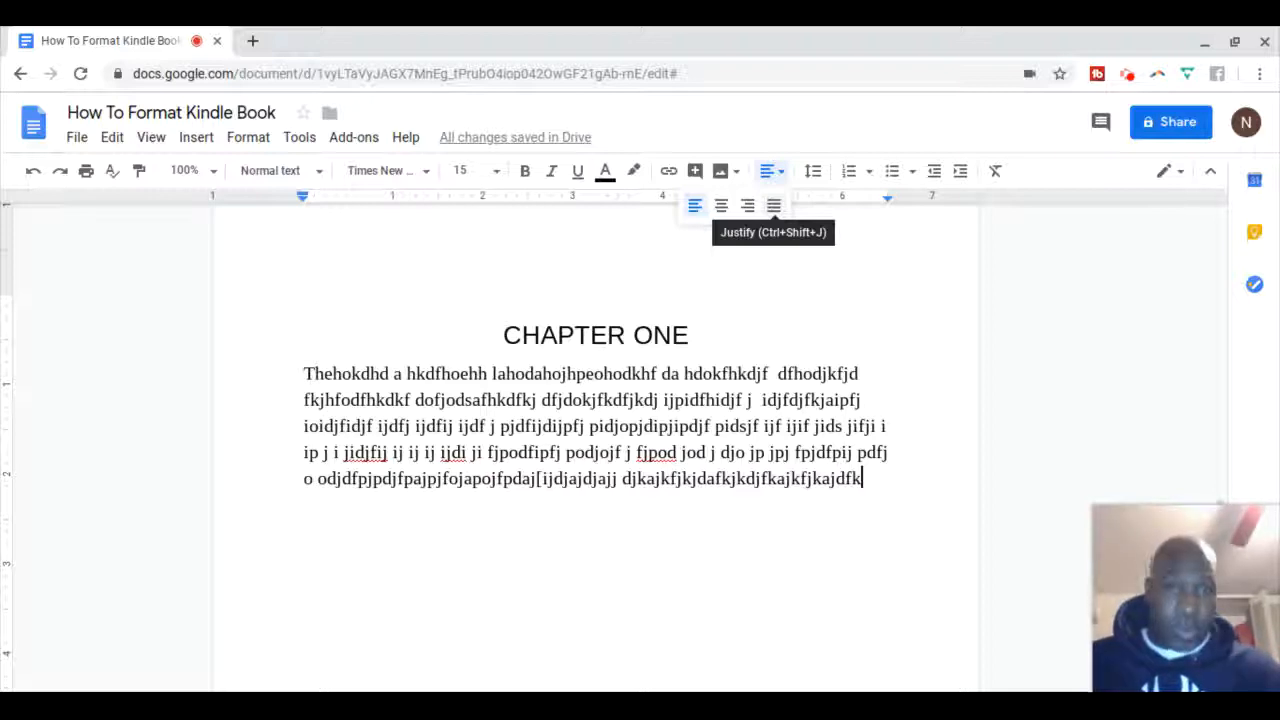
{"action": "left_click", "coordinate": [773, 205]}
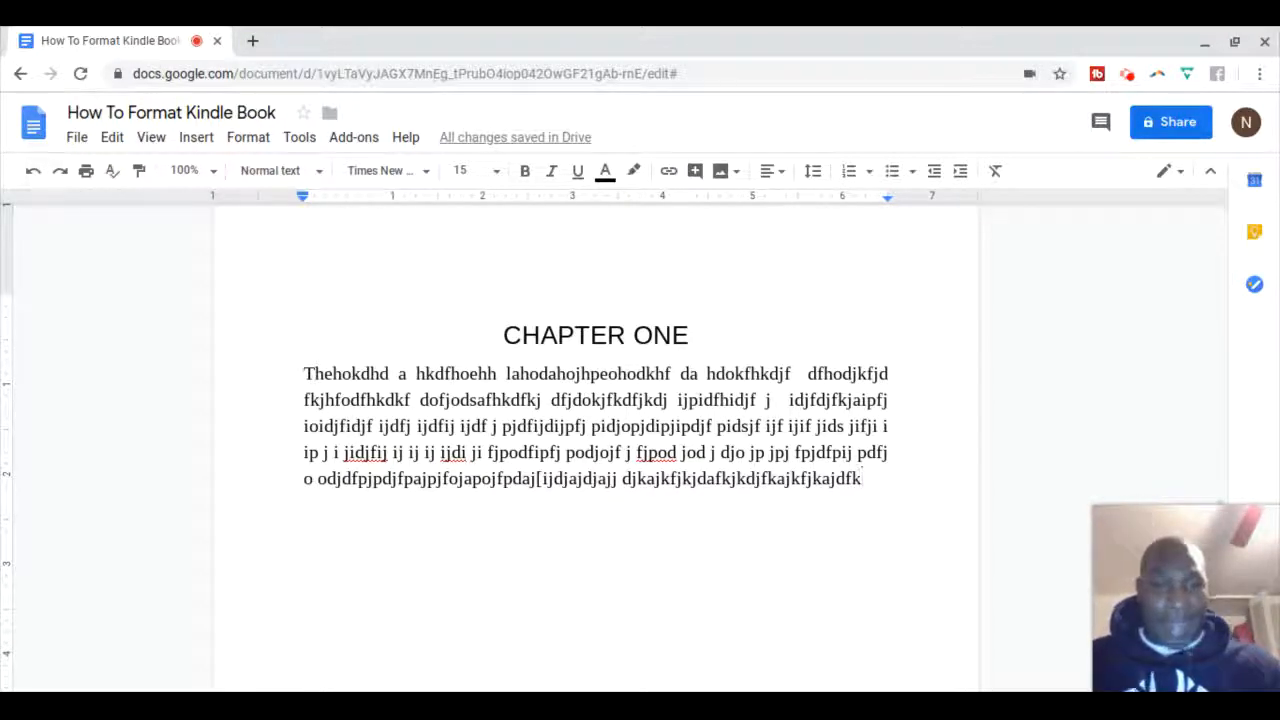
Delete the line break after the first line of the CHAPTER ONE paragraph
{"action": "left_click", "coordinate": [896, 373]}
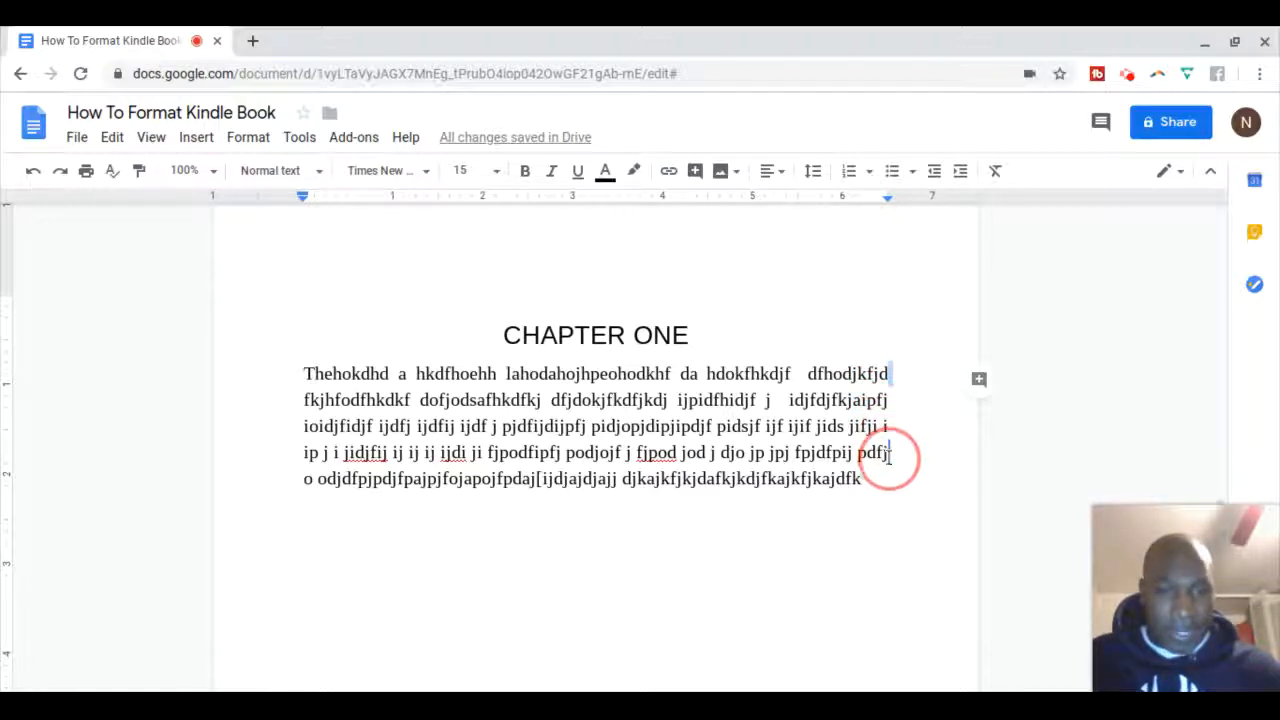
{"action": "key", "text": "BackSpace"}
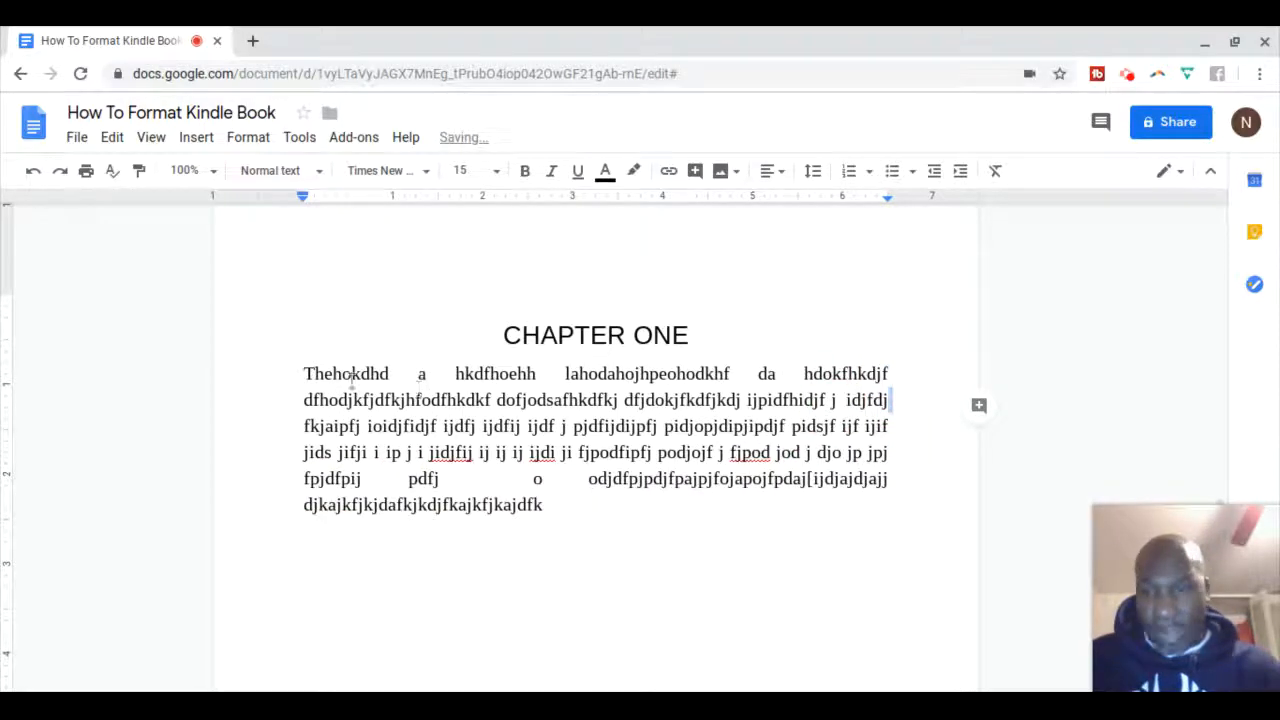
{"action": "left_click", "coordinate": [305, 375]}
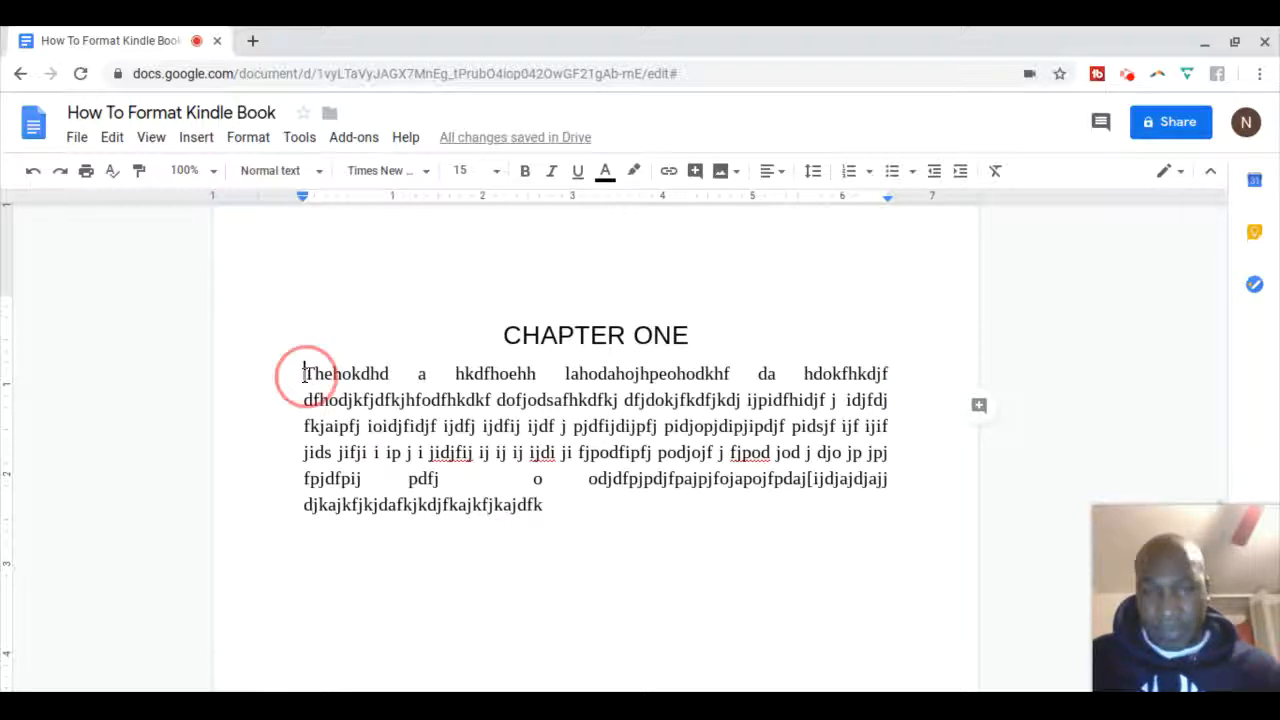
{"action": "left_click_drag", "start_coordinate": [305, 375], "coordinate": [286, 486]}
{"action": "left_click", "coordinate": [299, 362]}
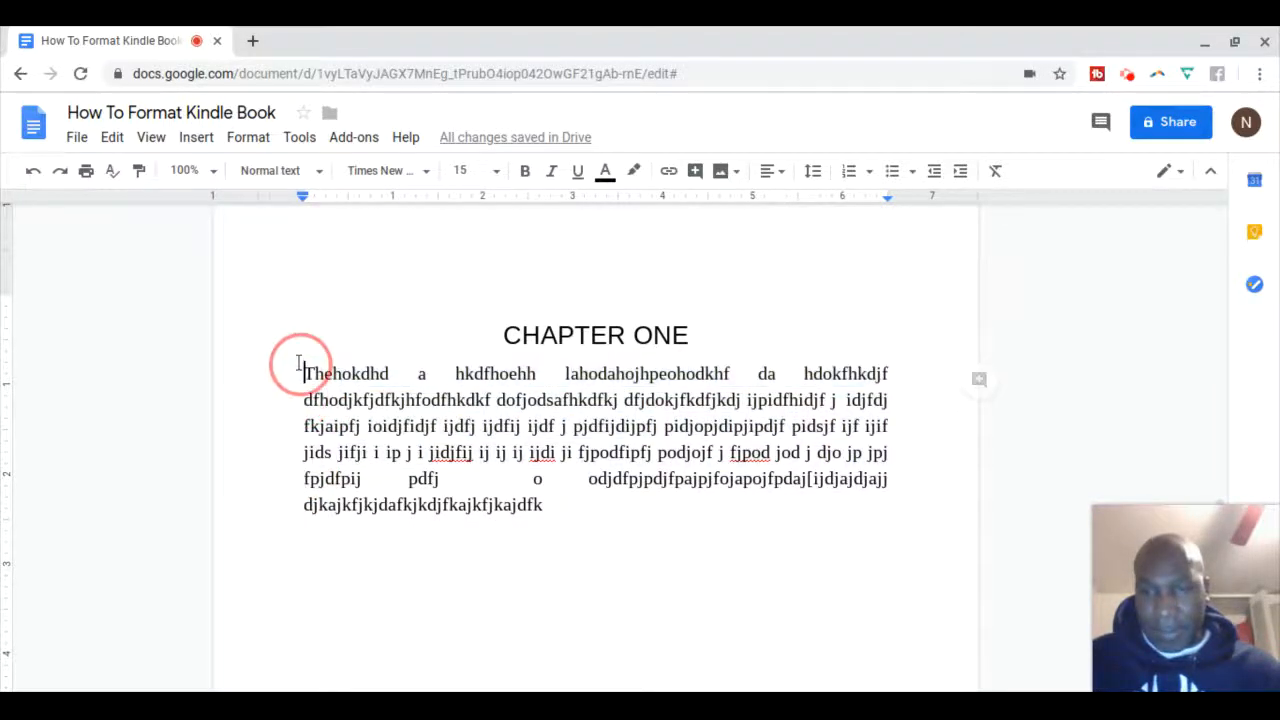
Confirm the CHAPTER ONE paragraph's alignment still shows Justify
{"action": "key", "text": "shift+Up"}
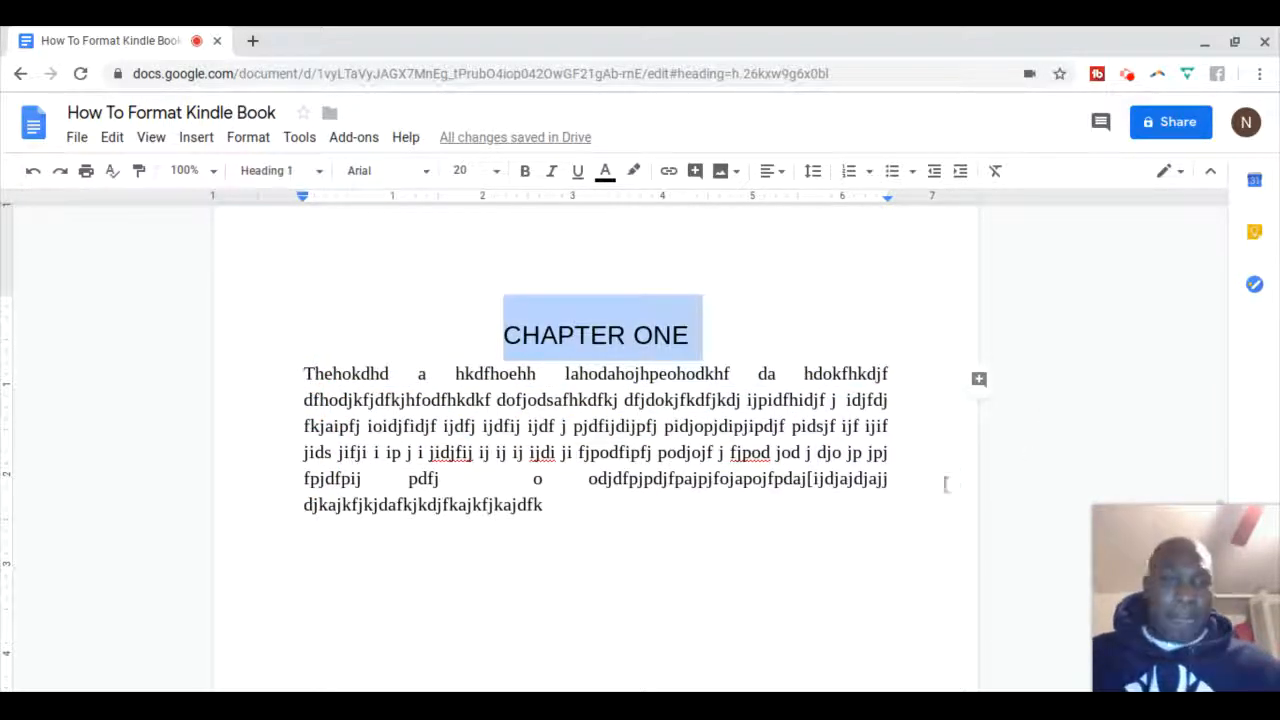
{"action": "left_click", "coordinate": [933, 490]}
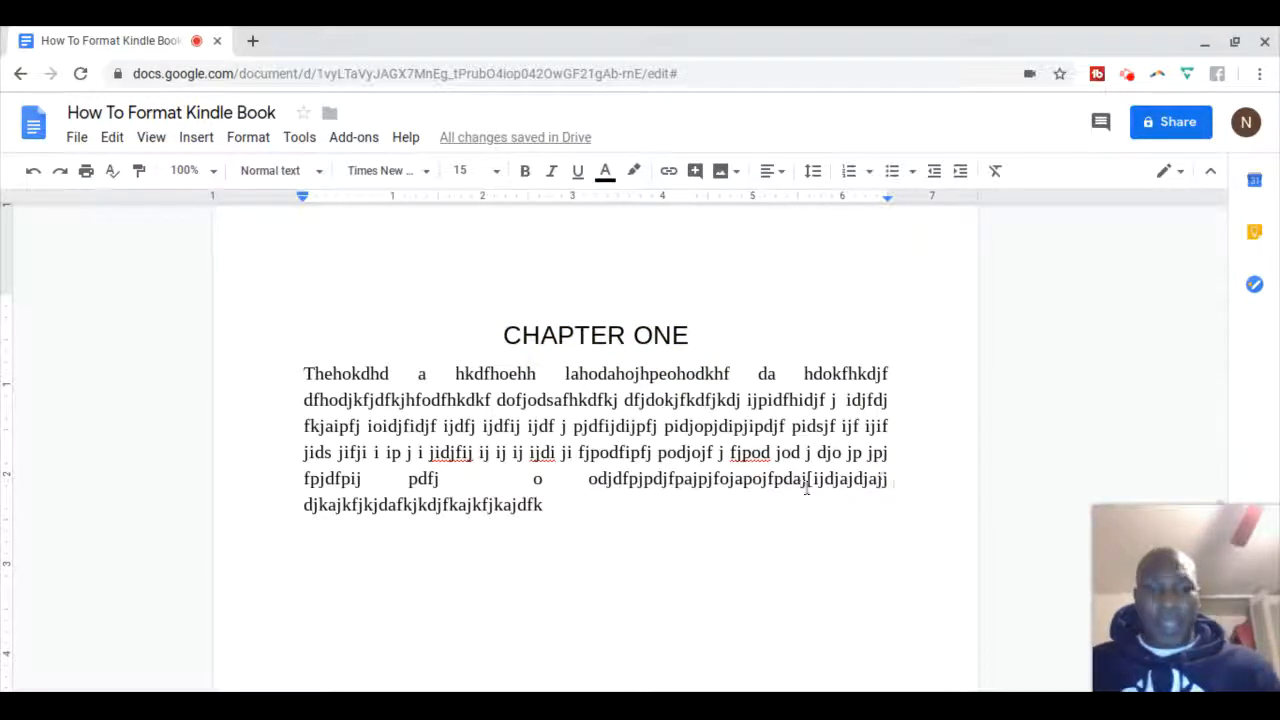
{"action": "left_click", "coordinate": [548, 507]}
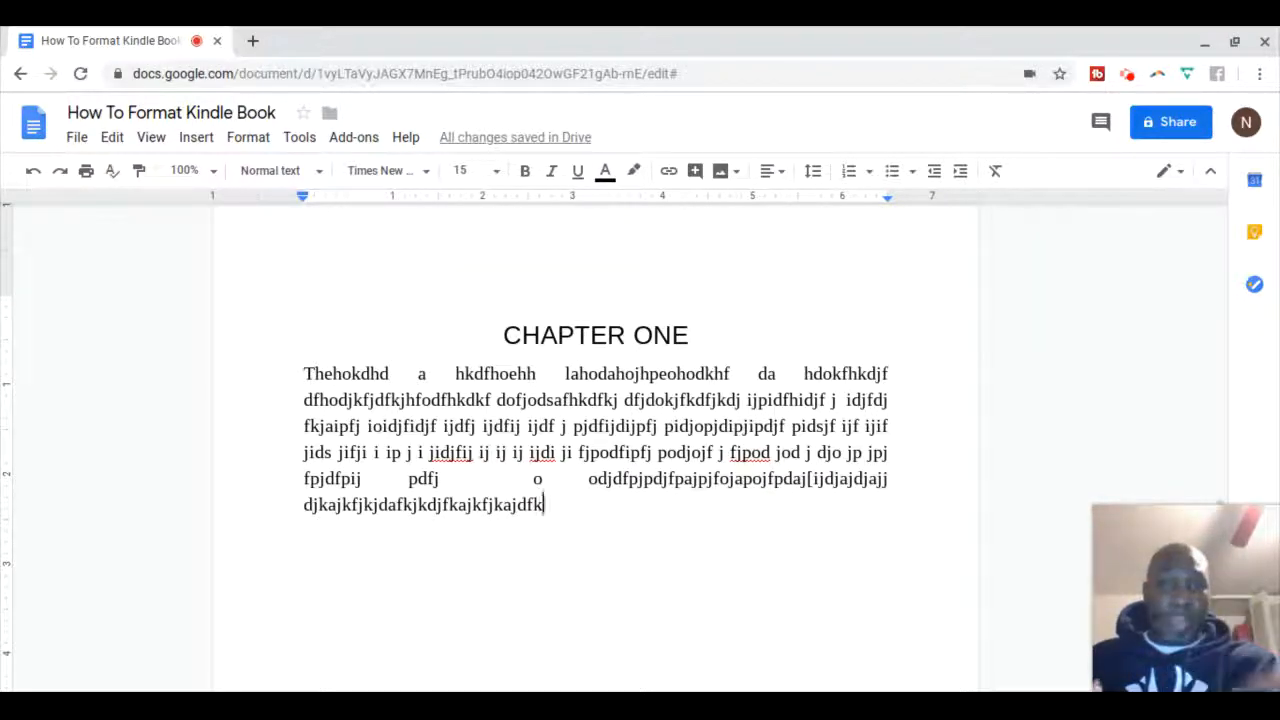
{"action": "left_click", "coordinate": [781, 175]}
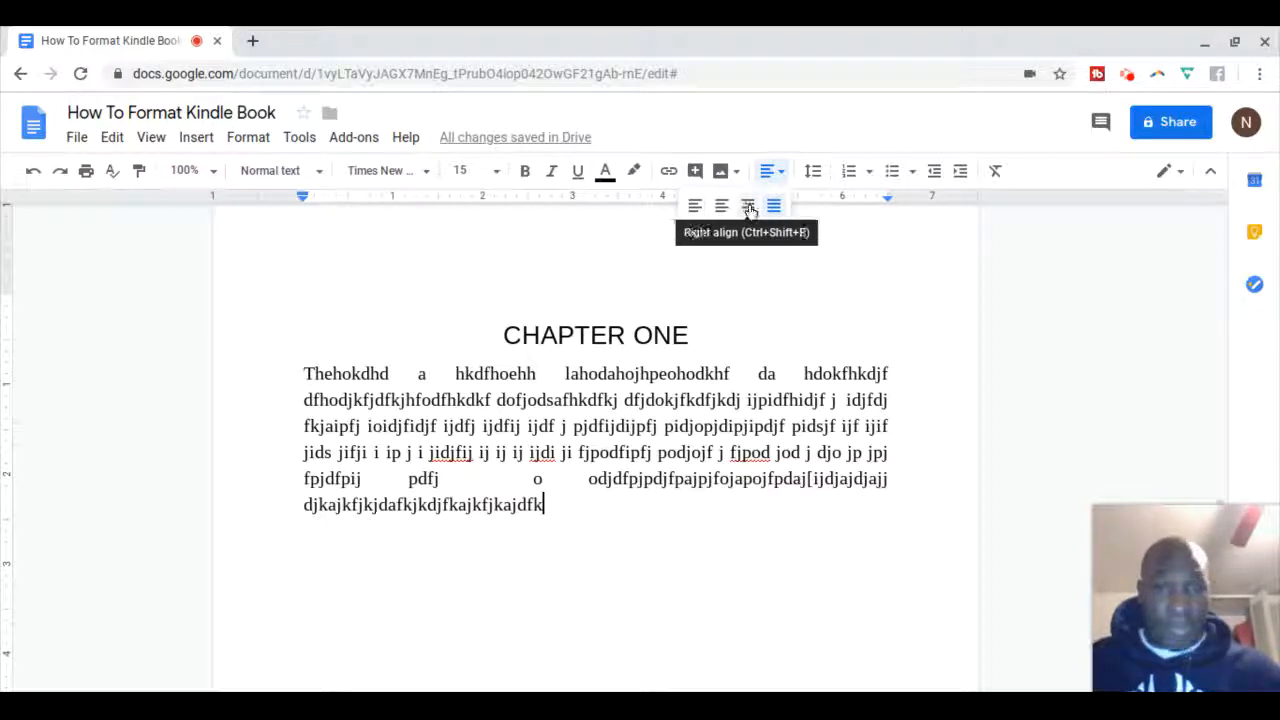
{"action": "left_click", "coordinate": [1034, 271]}
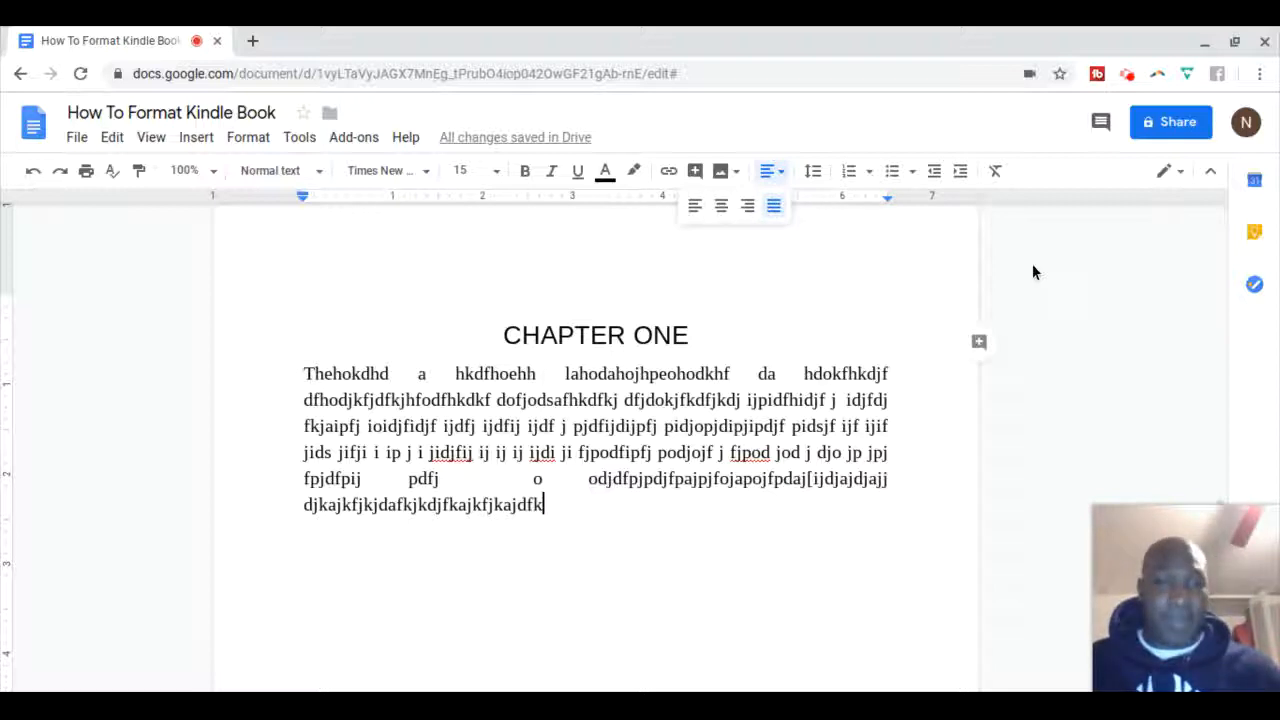
{"action": "scroll", "coordinate": [1036, 310], "scroll_direction": "down", "scroll_amount": 10}
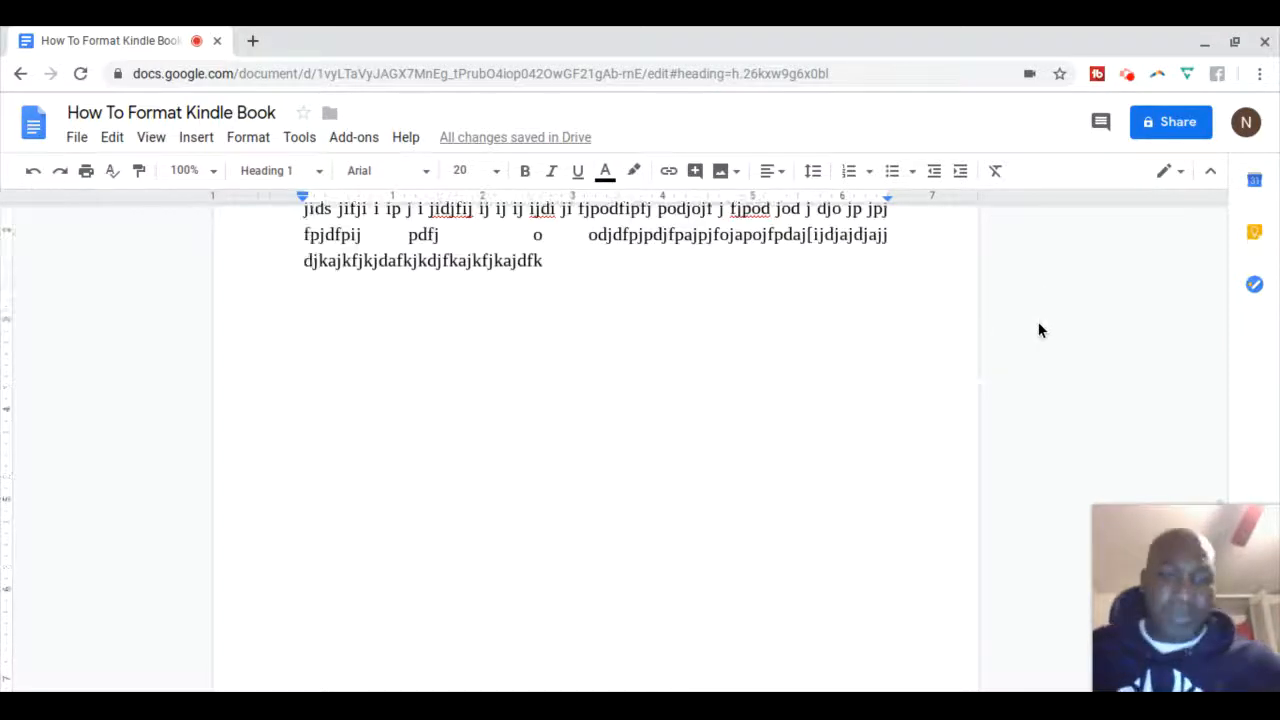
{"action": "scroll", "coordinate": [1038, 325], "scroll_direction": "down", "scroll_amount": 4}
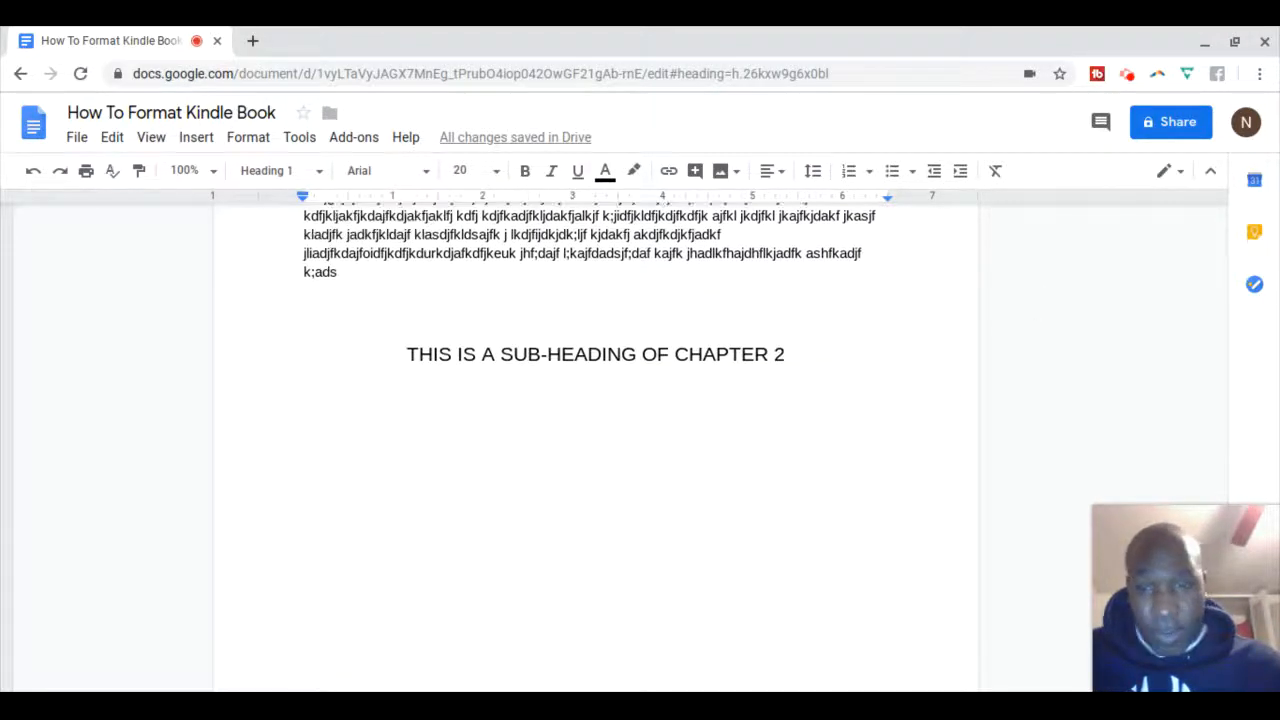
{"action": "scroll", "coordinate": [1038, 325], "scroll_direction": "up", "scroll_amount": 18}
{"action": "scroll", "coordinate": [595, 440], "scroll_direction": "up", "scroll_amount": 20}
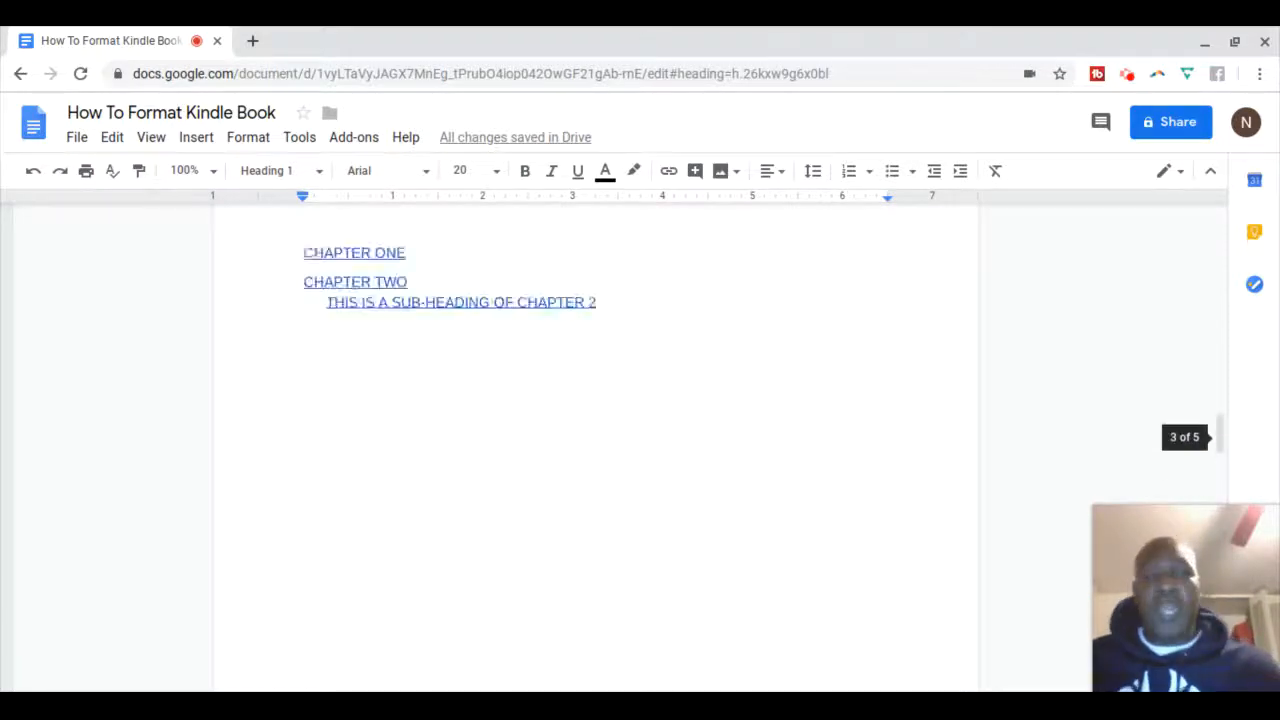
{"action": "scroll", "coordinate": [553, 476], "scroll_direction": "up", "scroll_amount": 8}
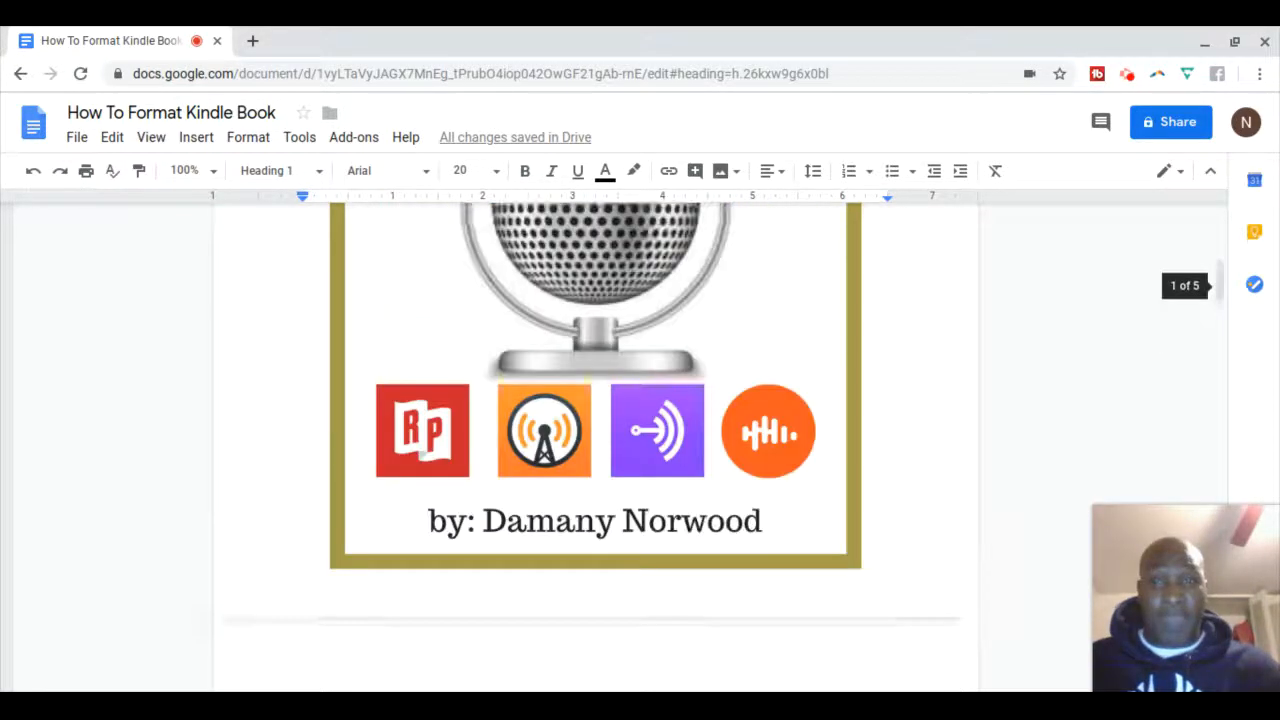
{"action": "scroll", "coordinate": [595, 440], "scroll_direction": "up", "scroll_amount": 2}
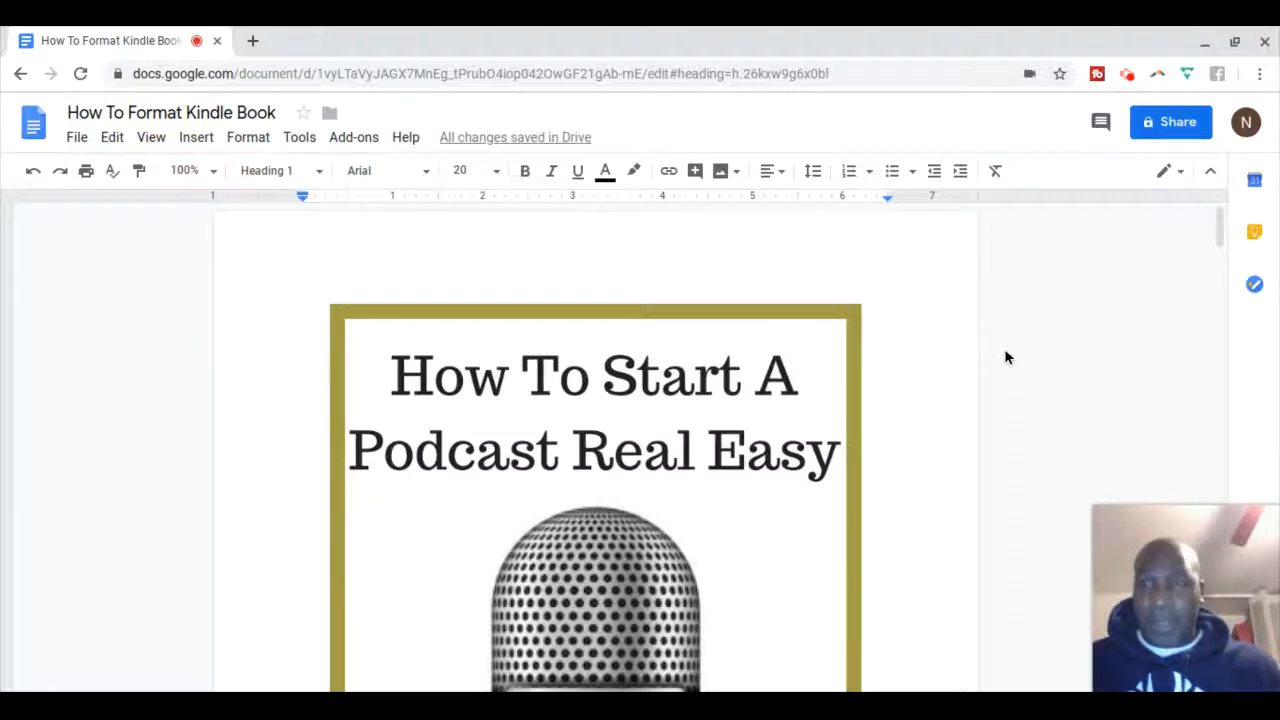
Select the cover image and bring up the View menu
{"action": "scroll", "coordinate": [1006, 357], "scroll_direction": "down", "scroll_amount": 5}
{"action": "scroll", "coordinate": [595, 445], "scroll_direction": "down", "scroll_amount": 7}
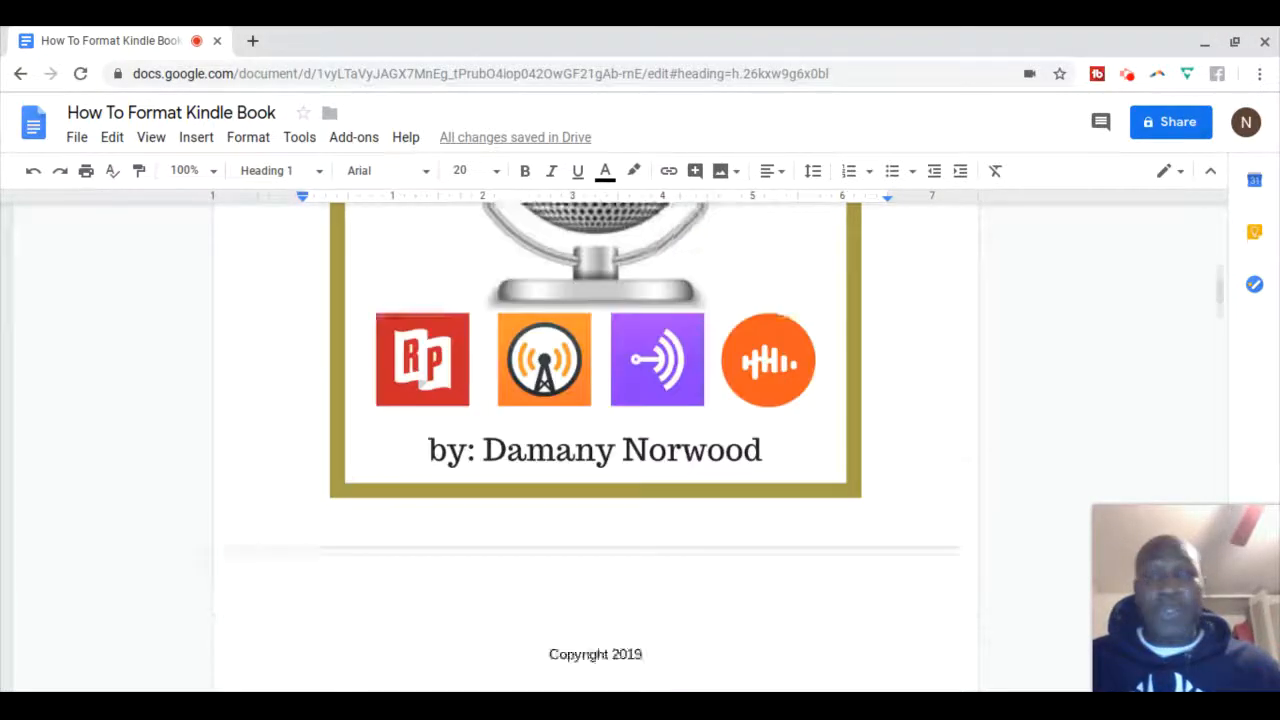
{"action": "scroll", "coordinate": [595, 445], "scroll_direction": "down", "scroll_amount": 1}
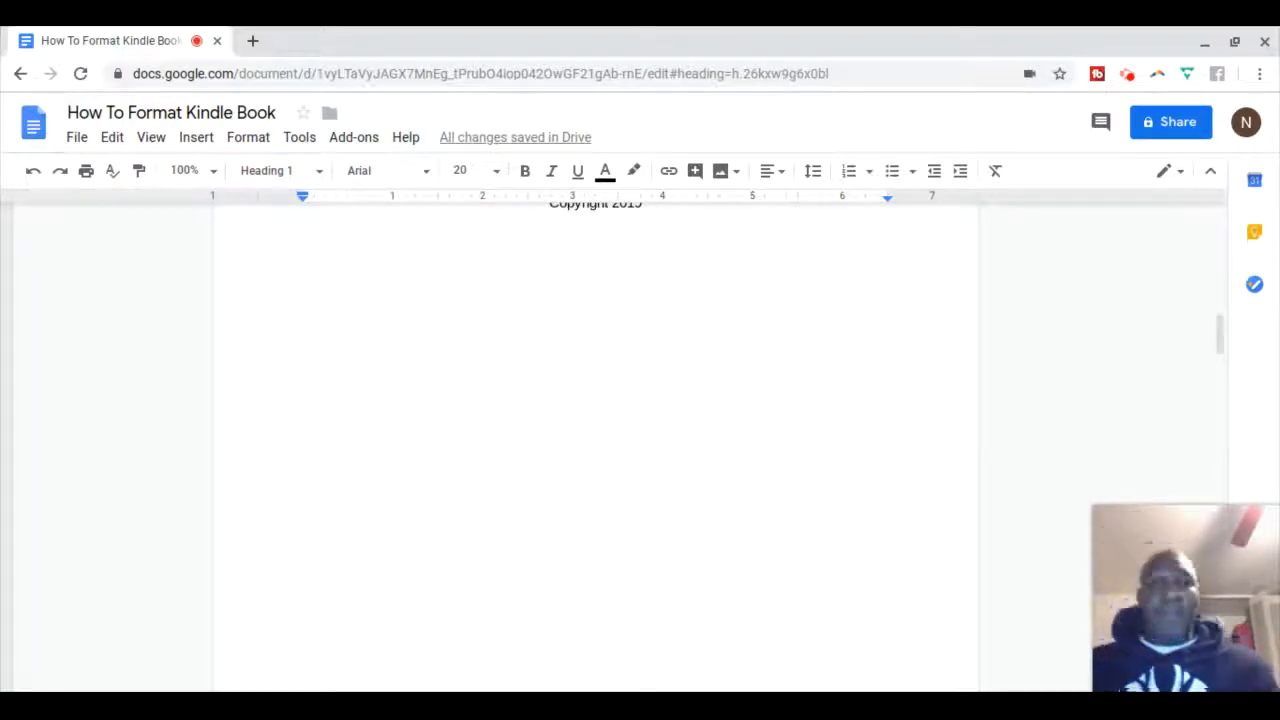
{"action": "scroll", "coordinate": [595, 445], "scroll_direction": "up", "scroll_amount": 8}
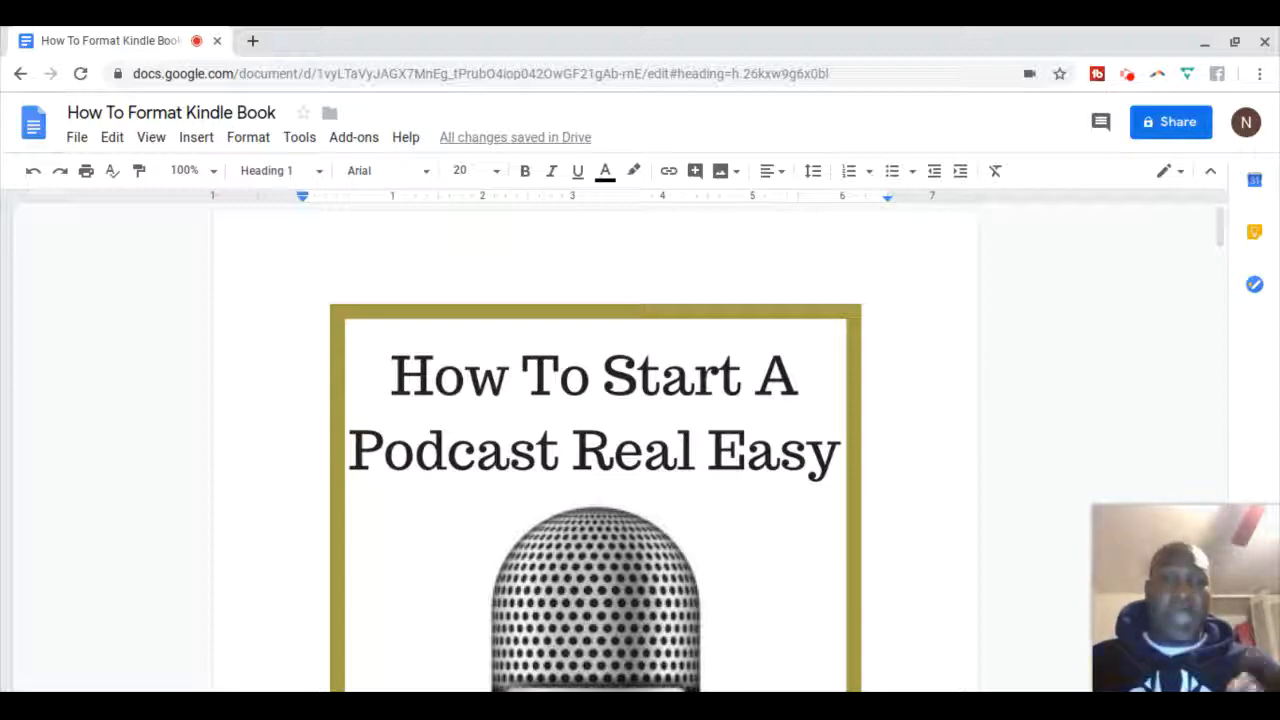
{"action": "scroll", "coordinate": [595, 445], "scroll_direction": "down", "scroll_amount": 2}
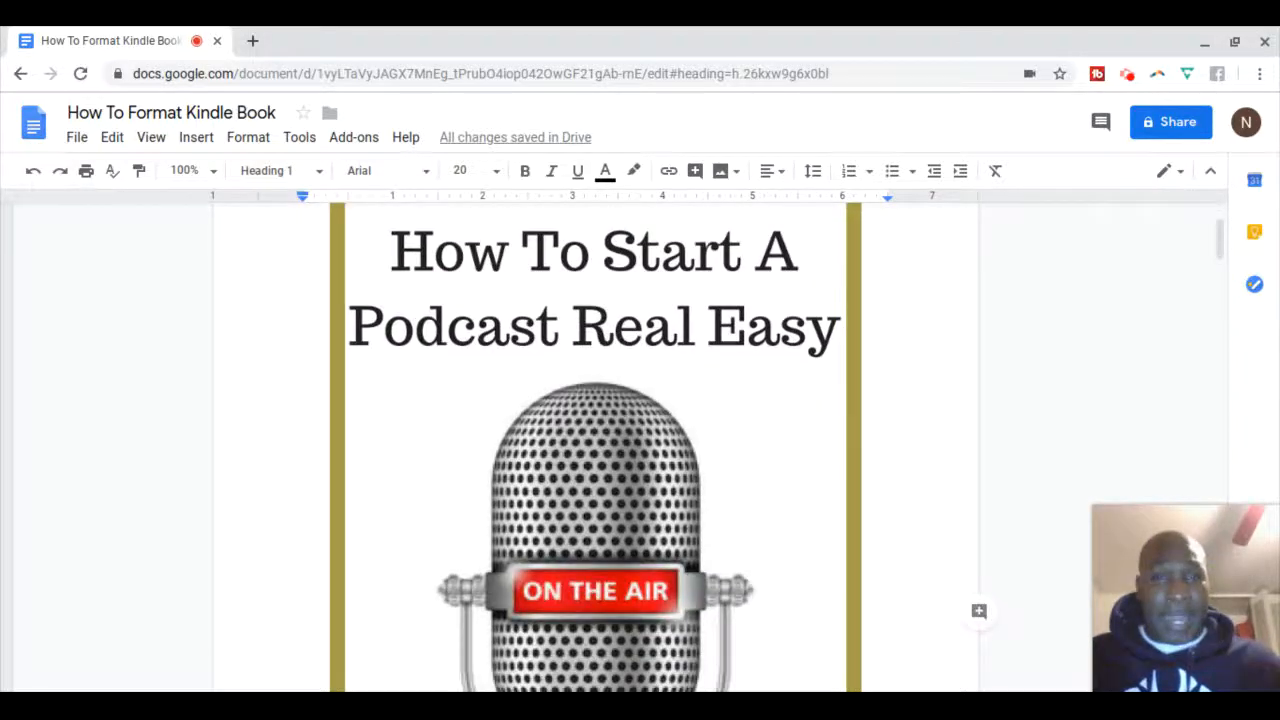
{"action": "scroll", "coordinate": [595, 445], "scroll_direction": "down", "scroll_amount": 2}
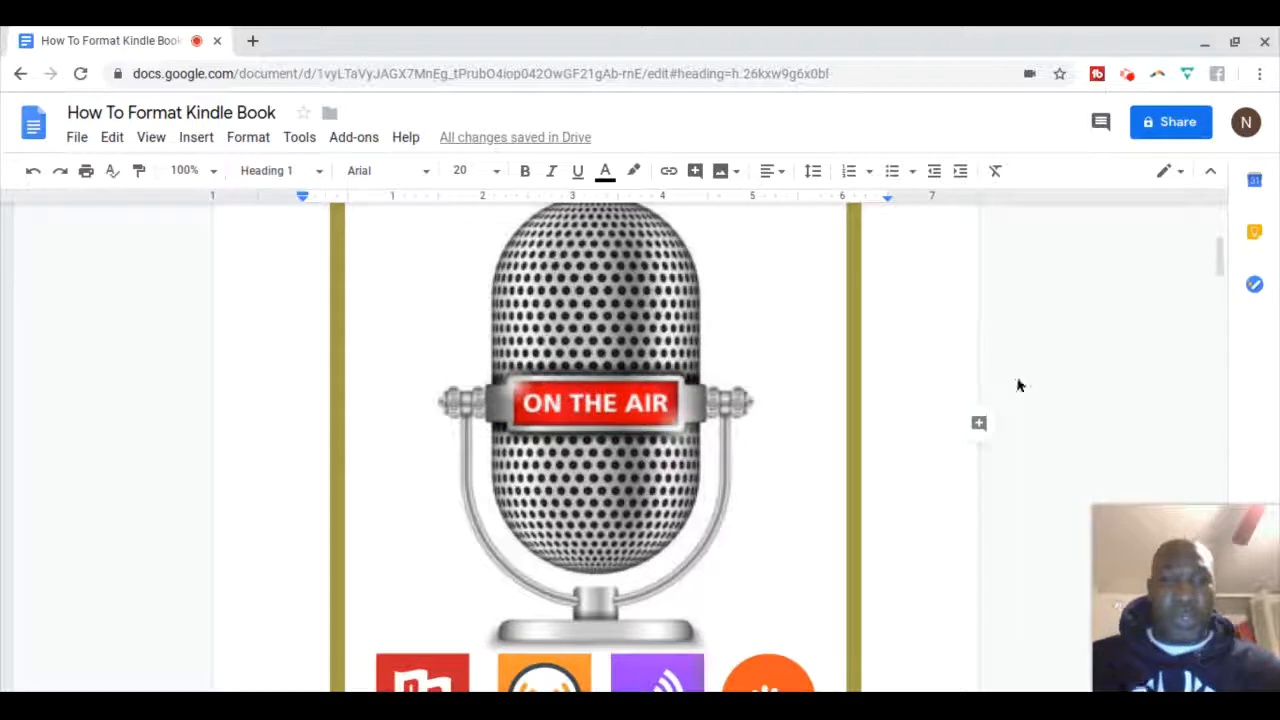
{"action": "scroll", "coordinate": [1018, 385], "scroll_direction": "down", "scroll_amount": 2}
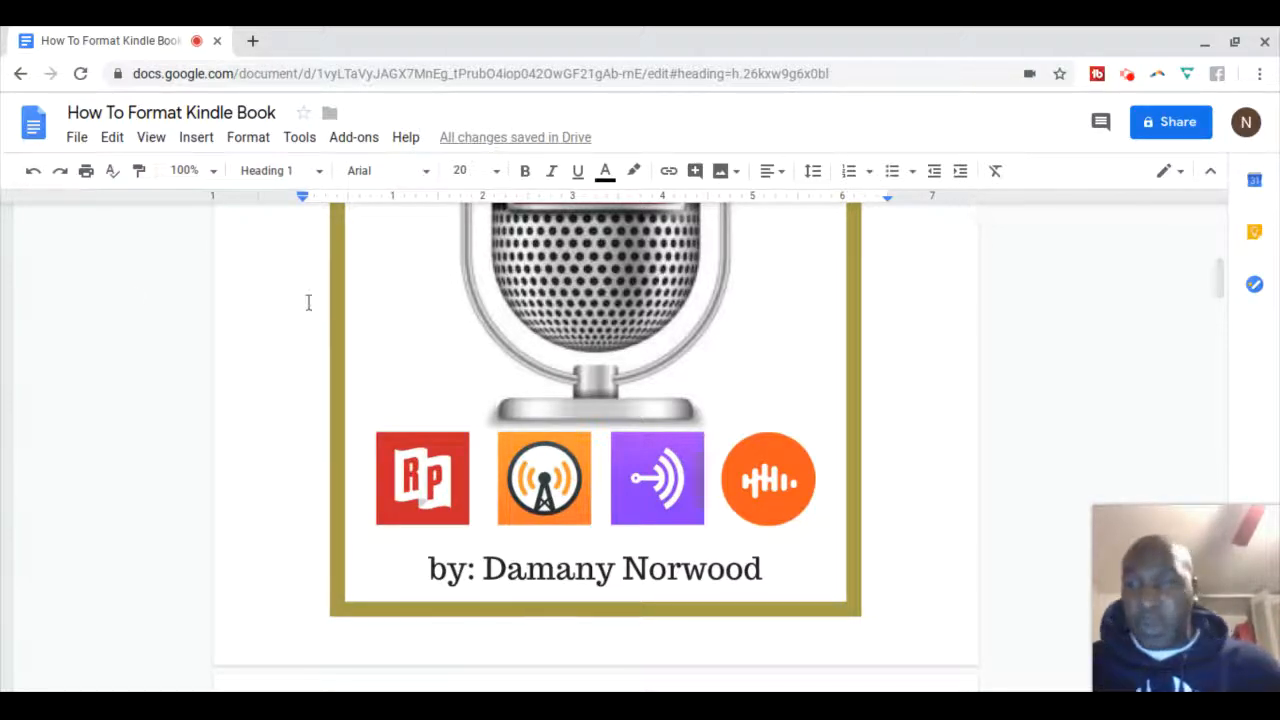
{"action": "left_click", "coordinate": [128, 295]}
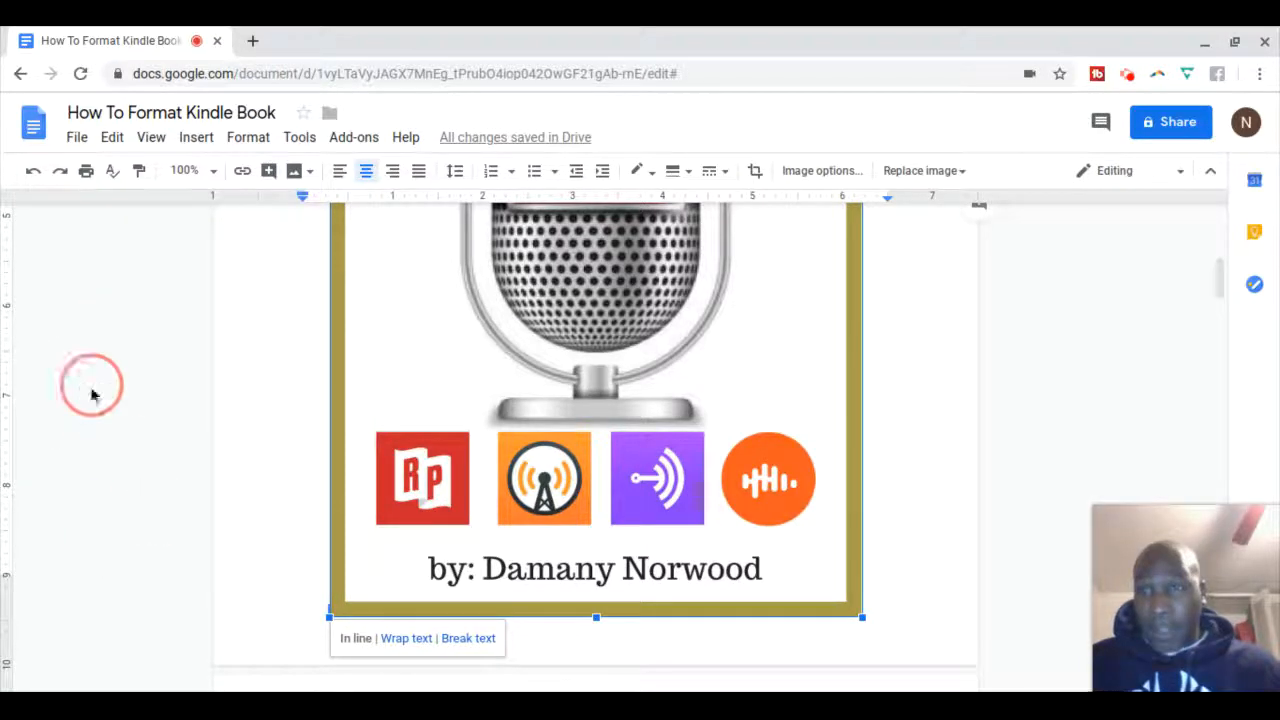
{"action": "left_click", "coordinate": [155, 139]}
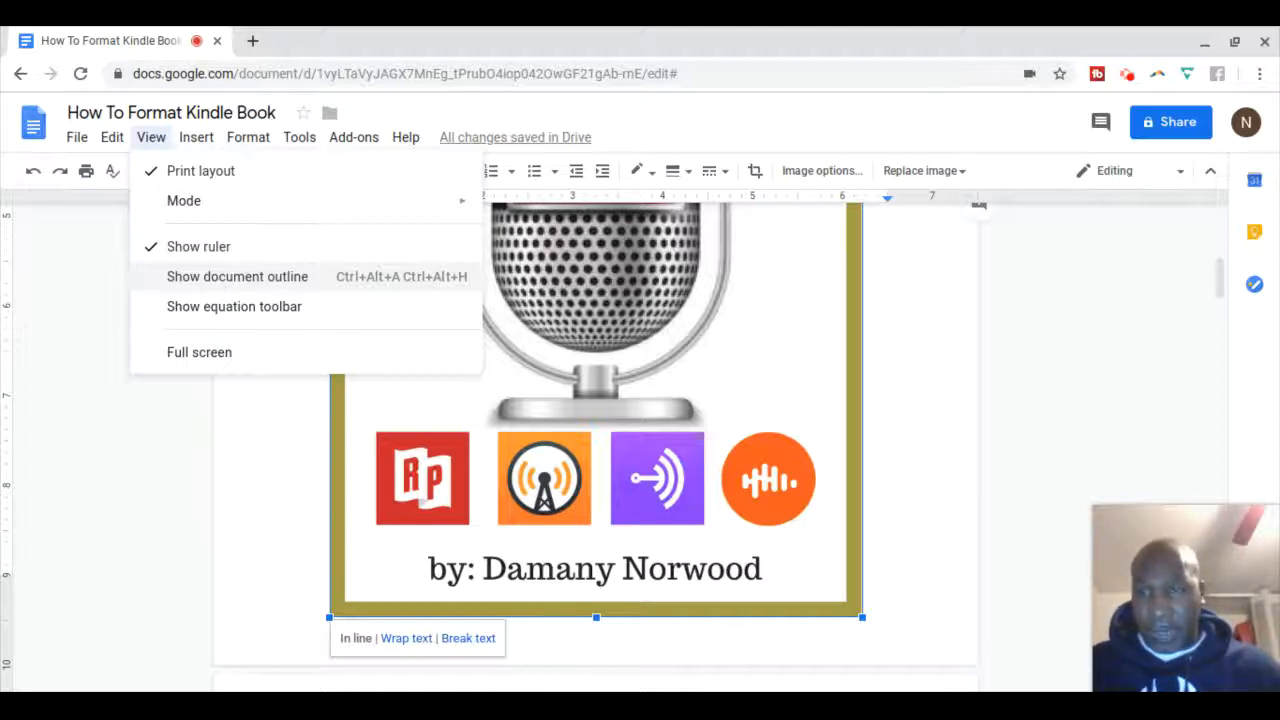
Show the document outline and jump to the Chapter 2 sub-heading
{"action": "left_click", "coordinate": [216, 280]}
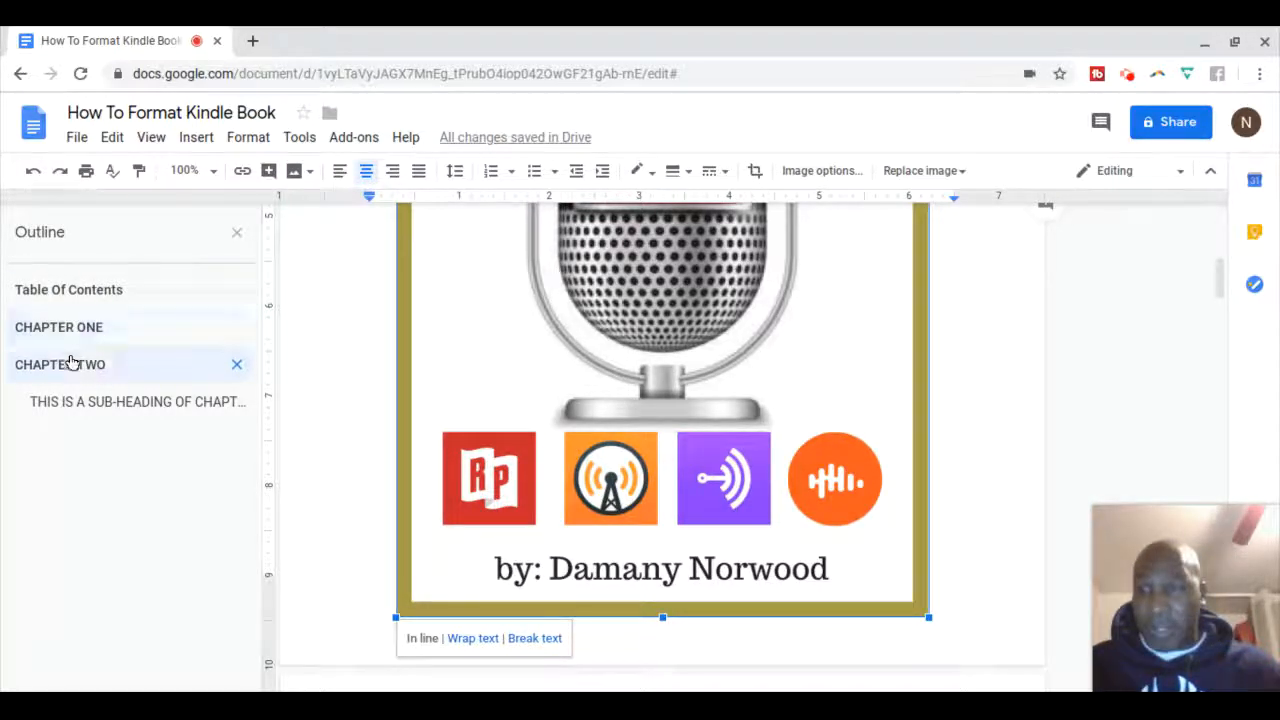
{"action": "left_click", "coordinate": [86, 404]}
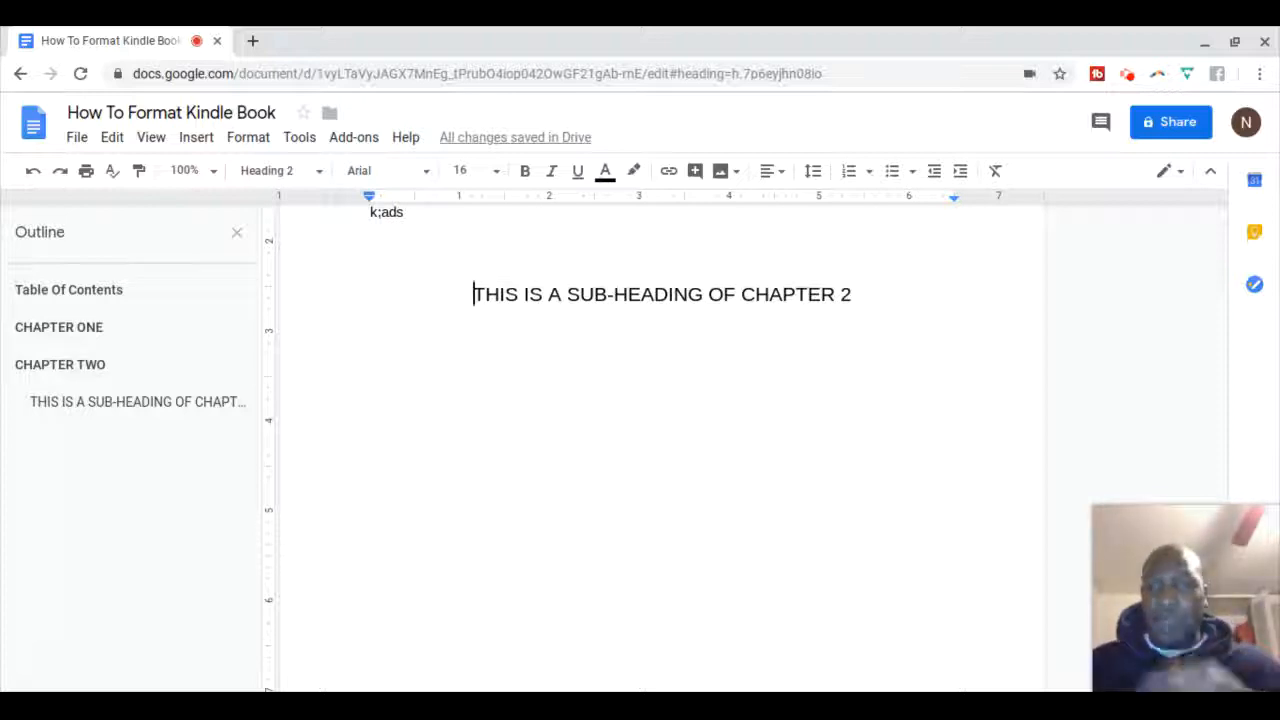
{"action": "left_click", "coordinate": [153, 141]}
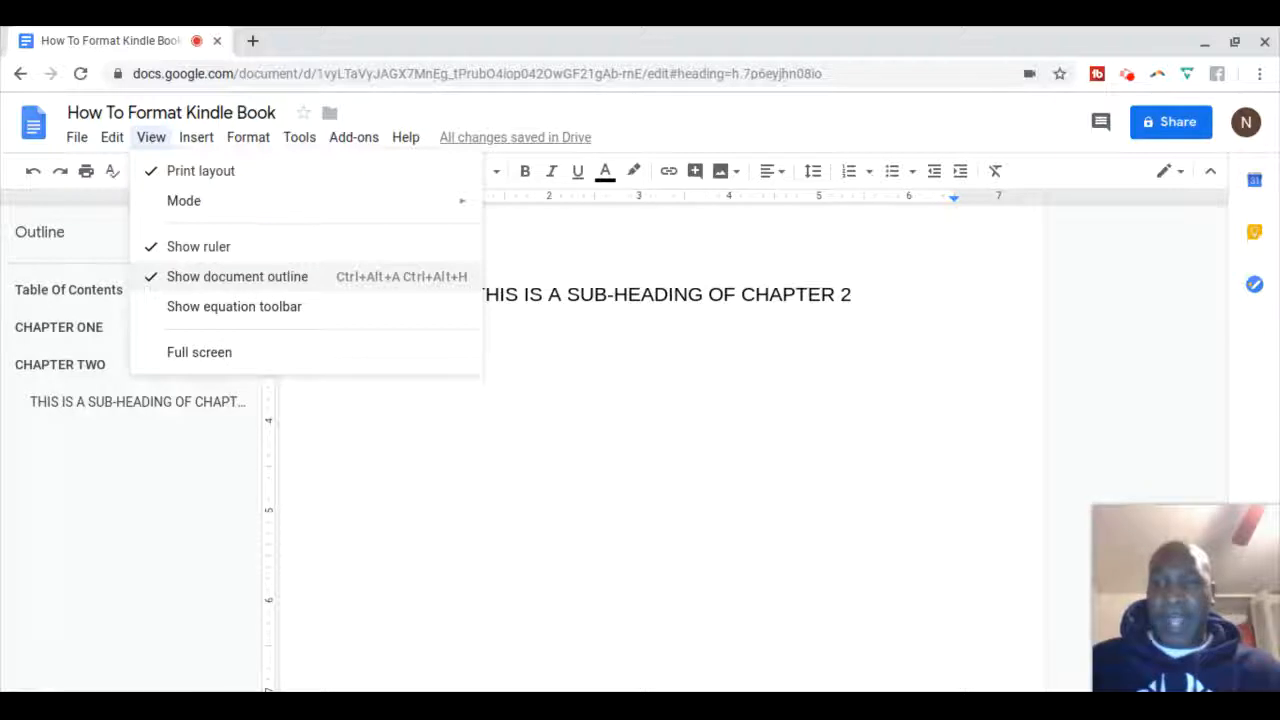
{"action": "left_click", "coordinate": [166, 454]}
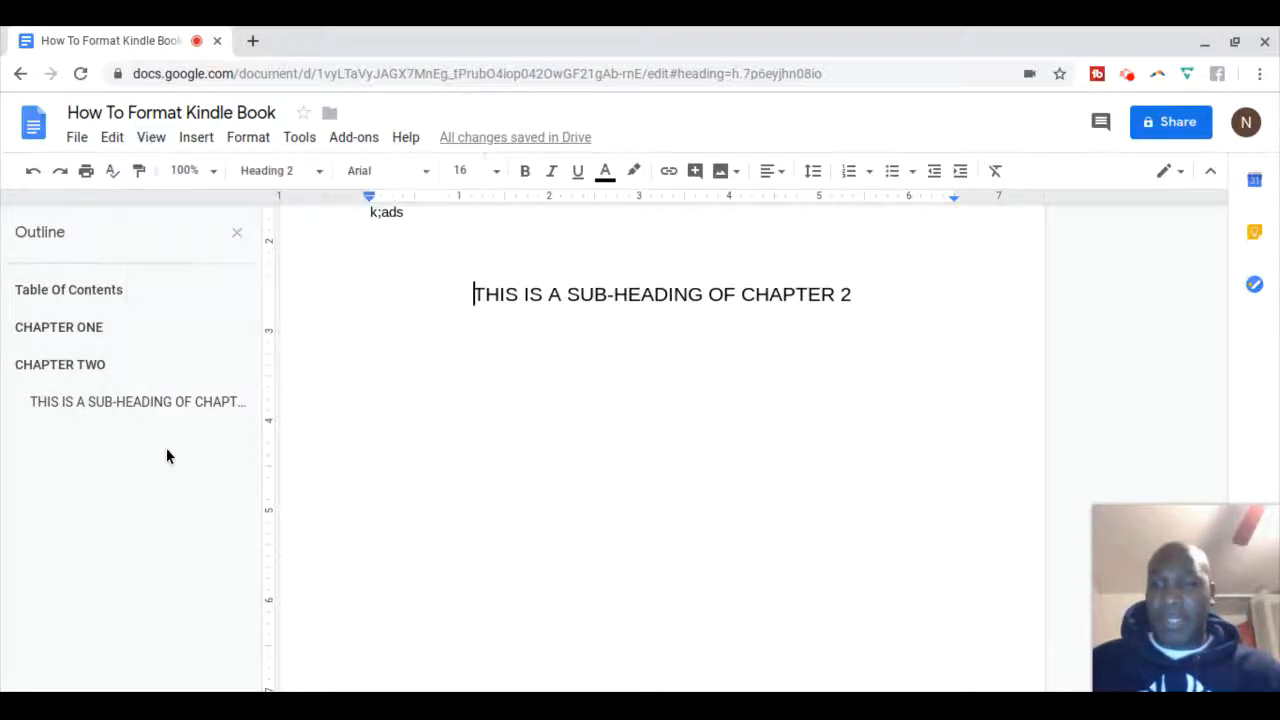
Jump in turn to CHAPTER ONE, Table Of Contents, CHAPTER TWO, then the Chapter 2 sub-heading
{"action": "left_click", "coordinate": [80, 331]}
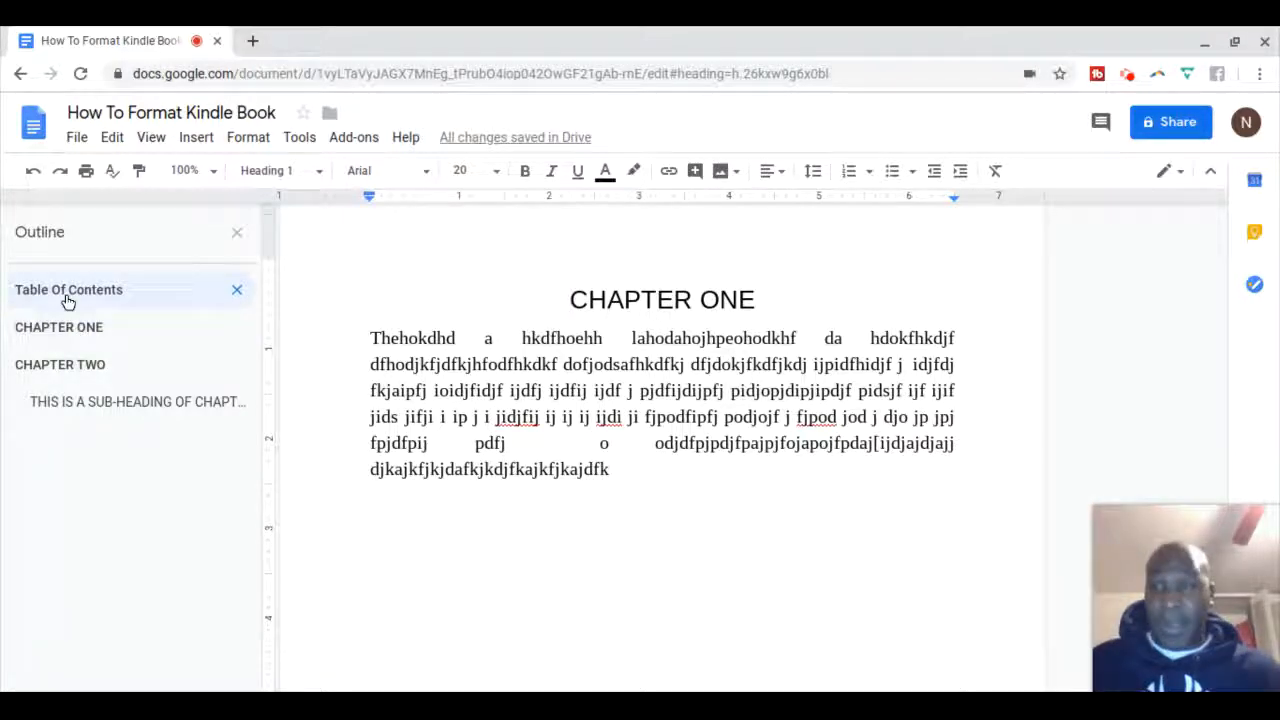
{"action": "left_click", "coordinate": [66, 296]}
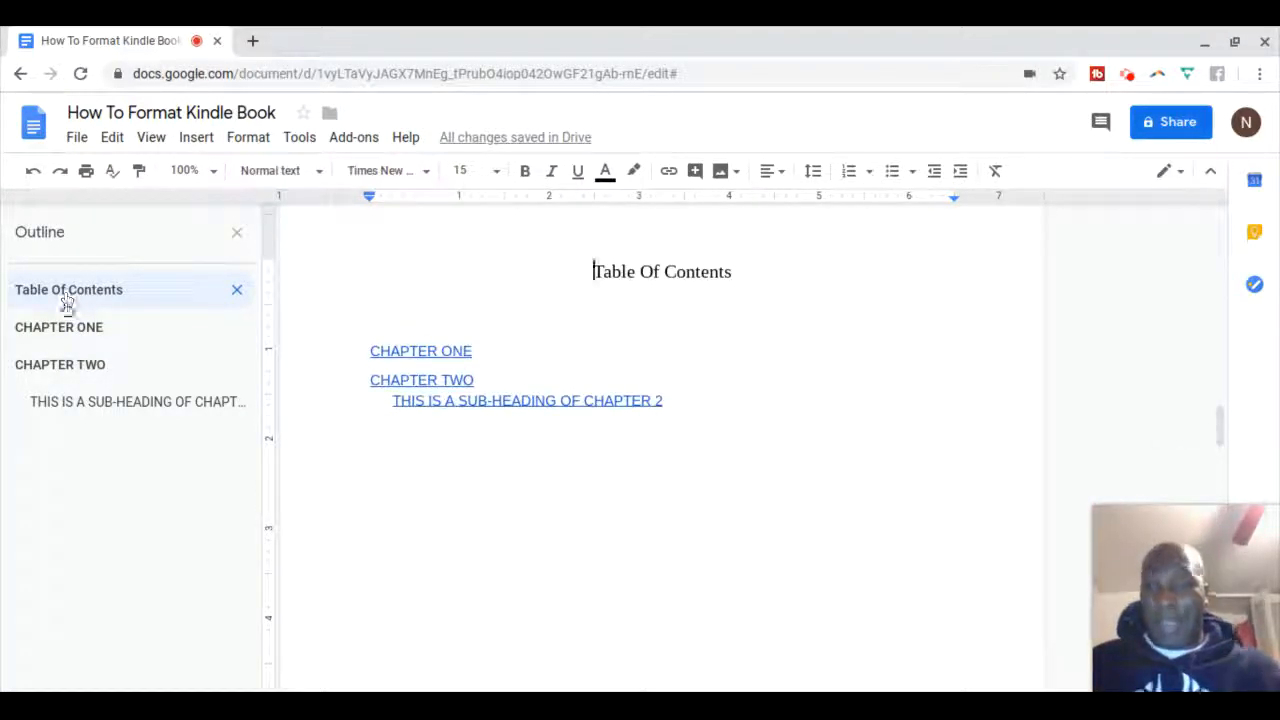
{"action": "left_click", "coordinate": [58, 366]}
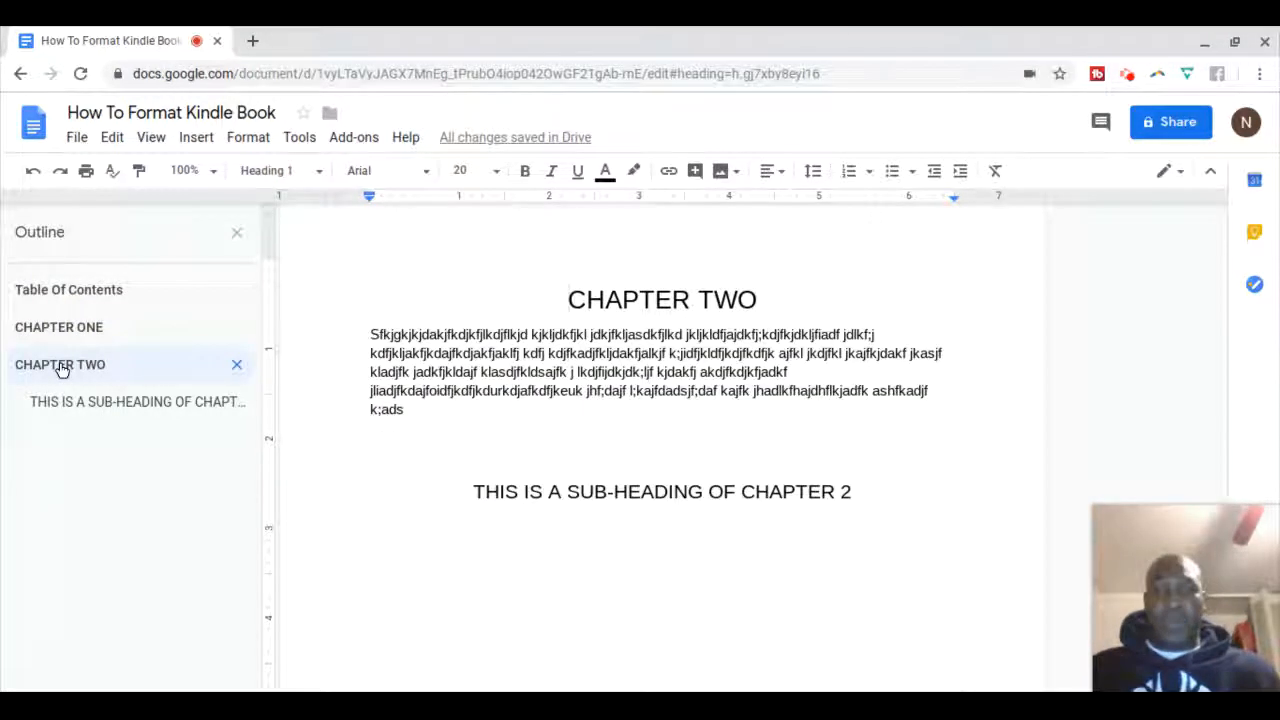
{"action": "left_click", "coordinate": [91, 404]}
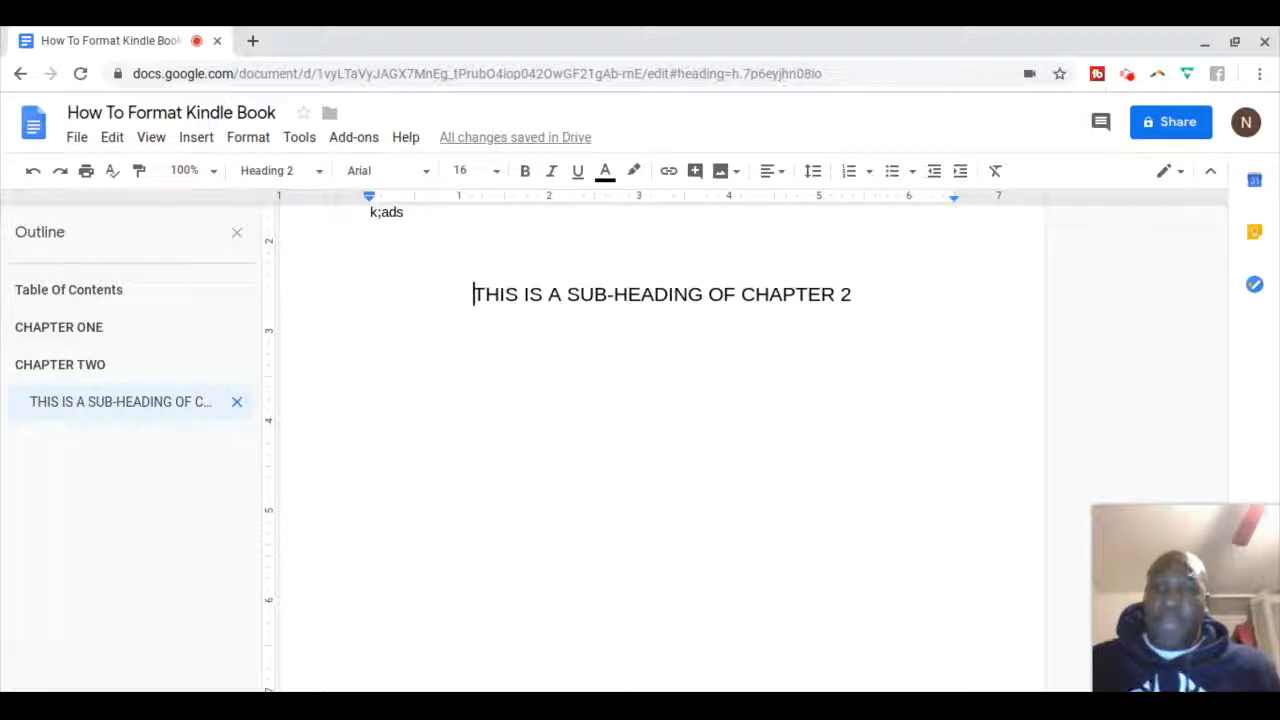
Close the outline and start a new line below the Chapter 2 sub-heading
{"action": "left_click", "coordinate": [237, 233]}
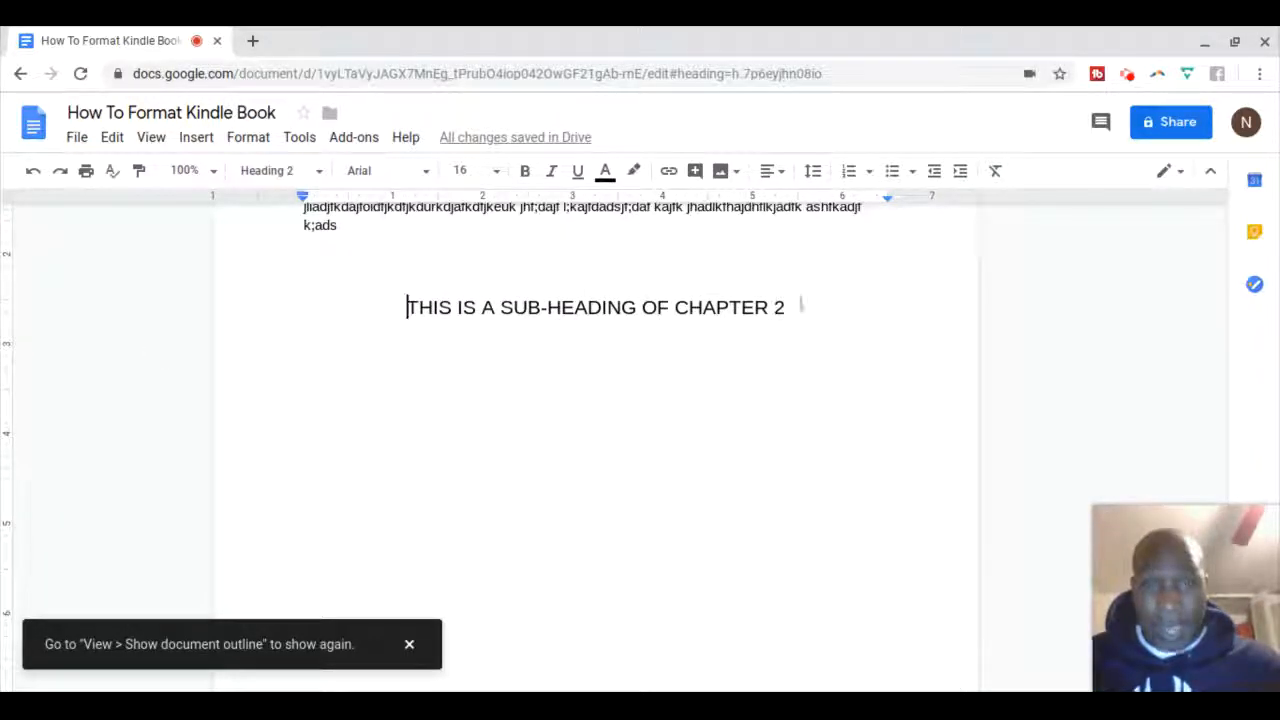
{"action": "left_click", "coordinate": [786, 308]}
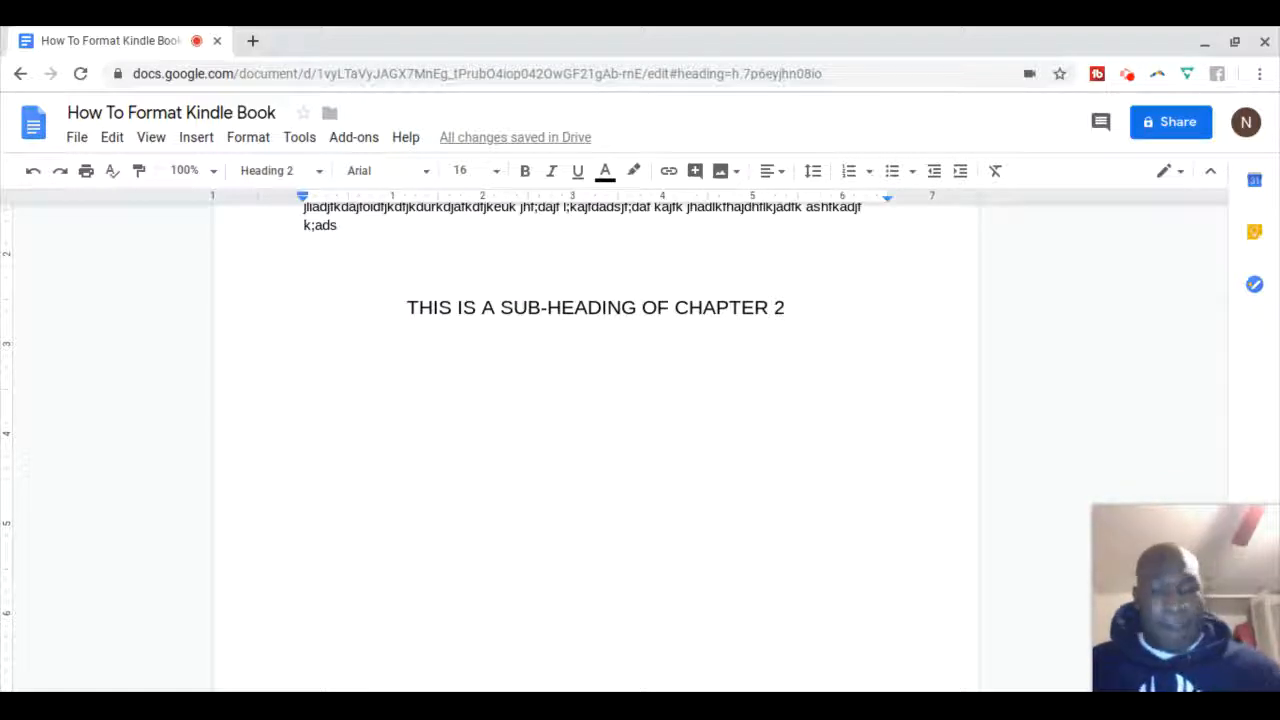
{"action": "key", "text": "Return"}
{"action": "key", "text": "Return"}
{"action": "key", "text": "Return"}
{"action": "key", "text": "Return"}
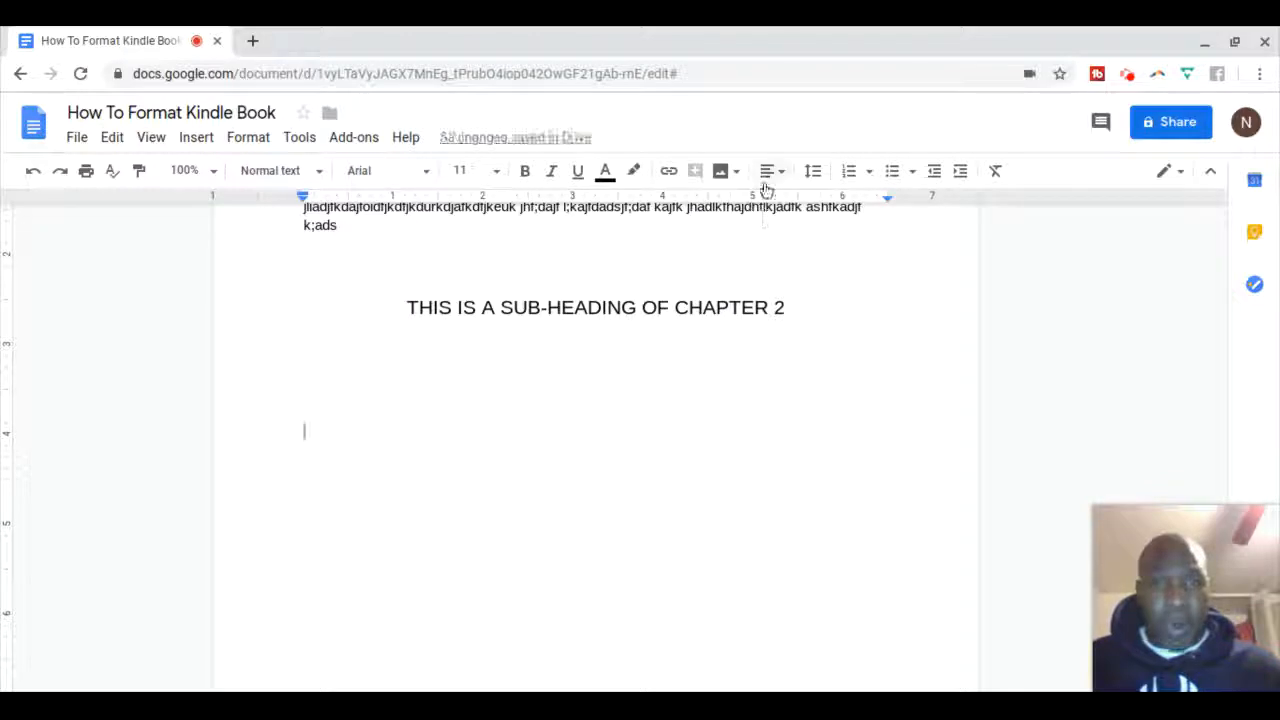
Set the new line's font size to 24 pt
{"action": "left_click", "coordinate": [496, 173]}
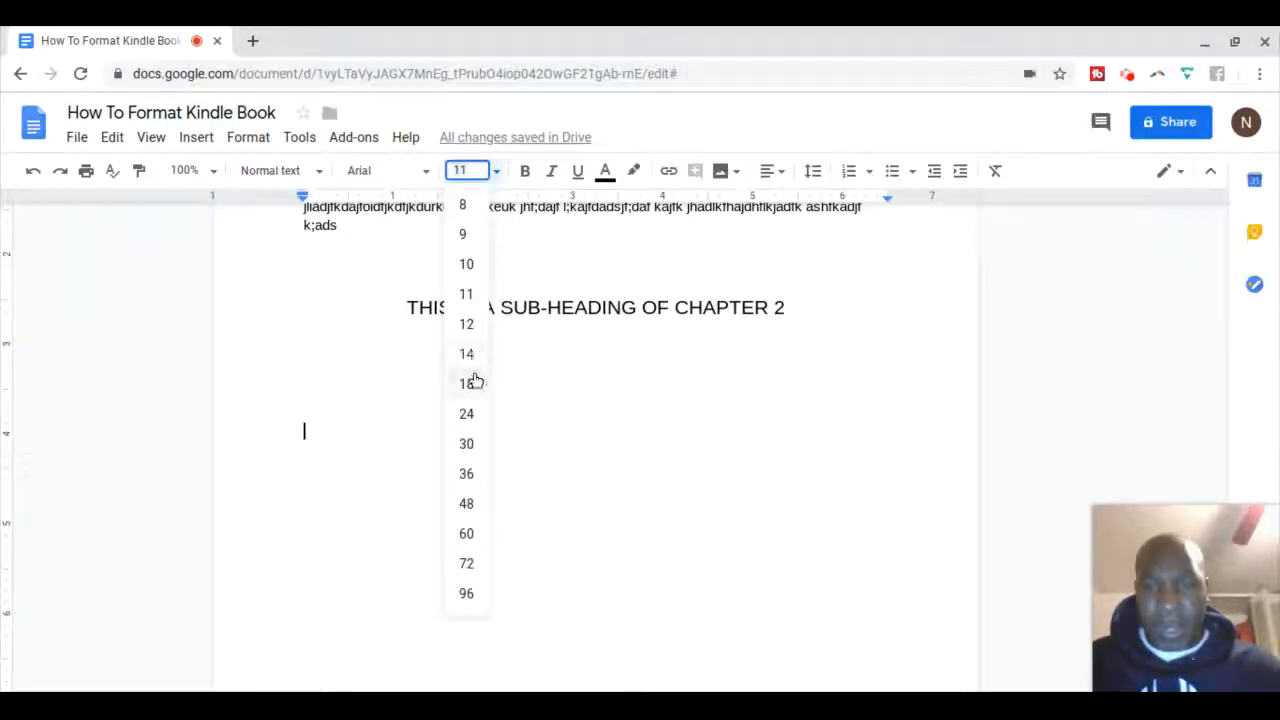
{"action": "left_click", "coordinate": [468, 414]}
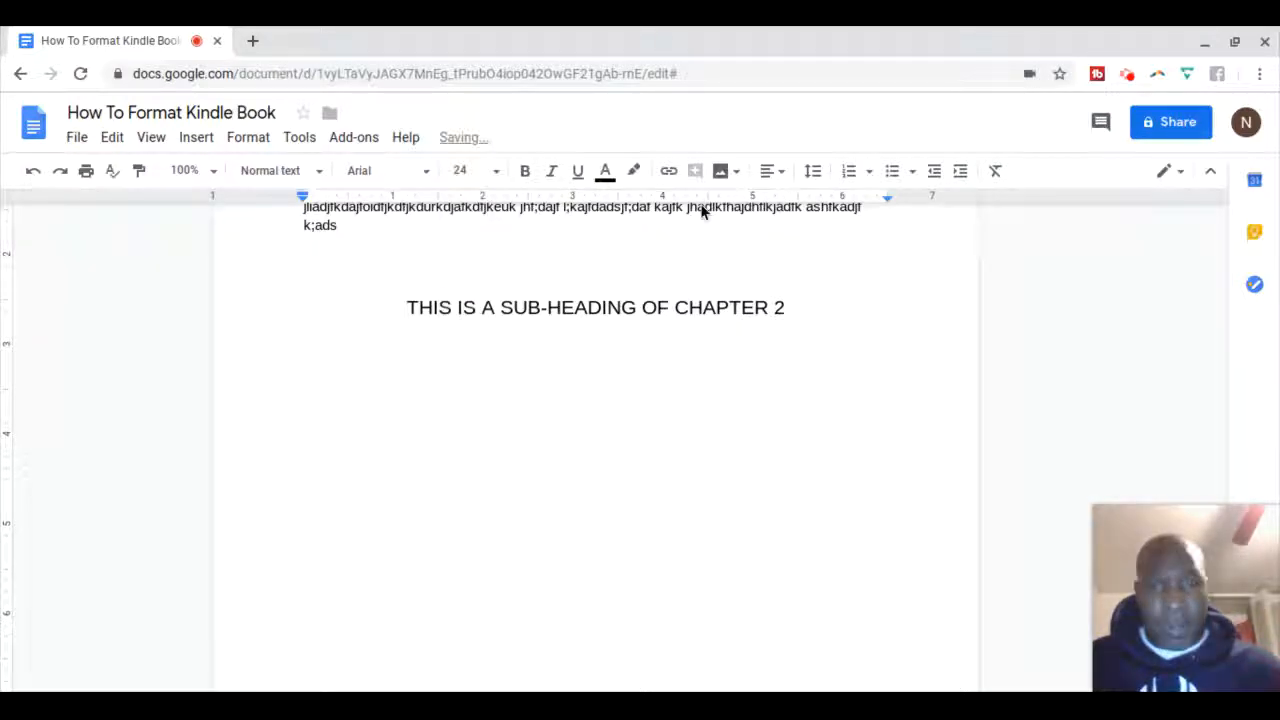
{"action": "left_click", "coordinate": [770, 172]}
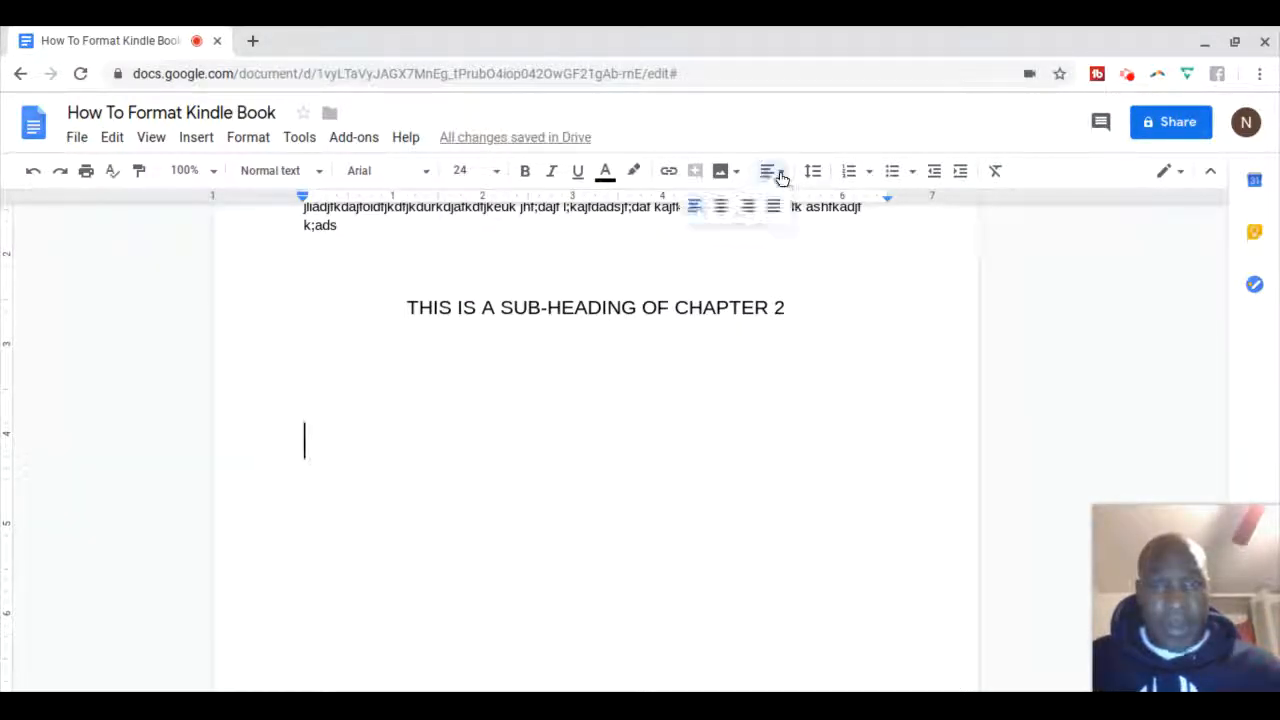
Center the line and enter the contact e-mail address as a link, followed by a blank line
{"action": "left_click", "coordinate": [720, 206]}
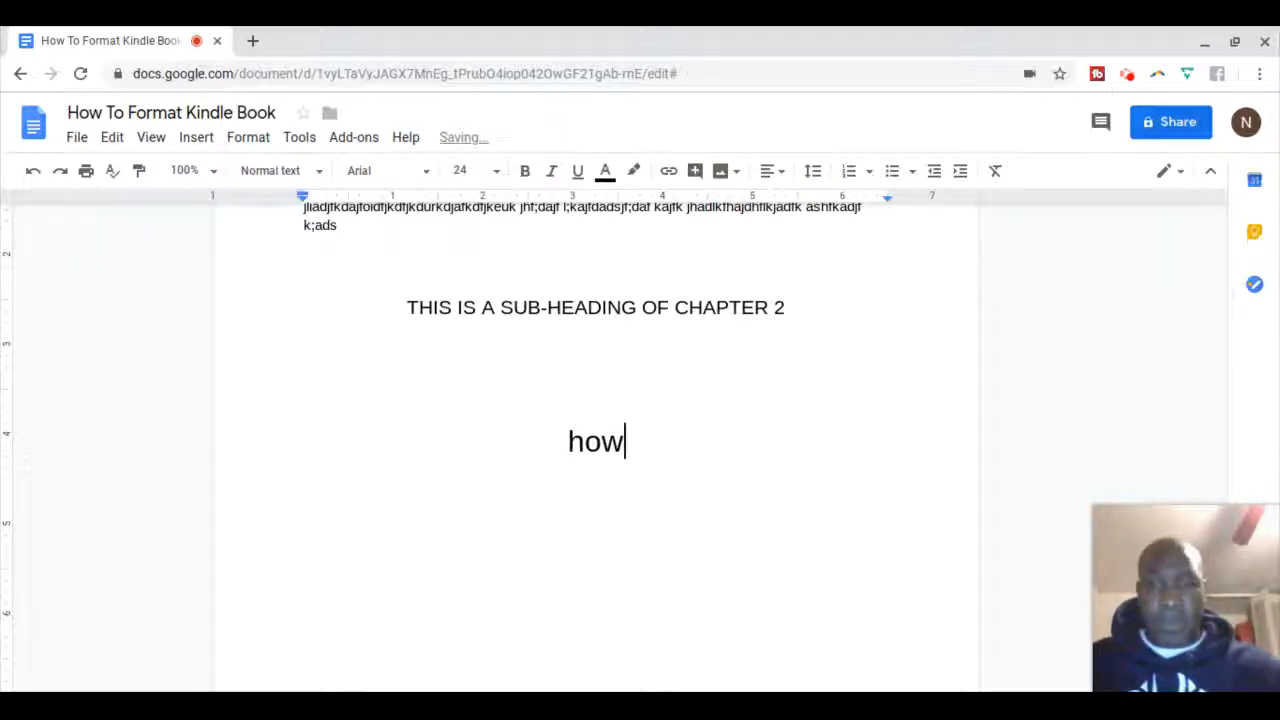
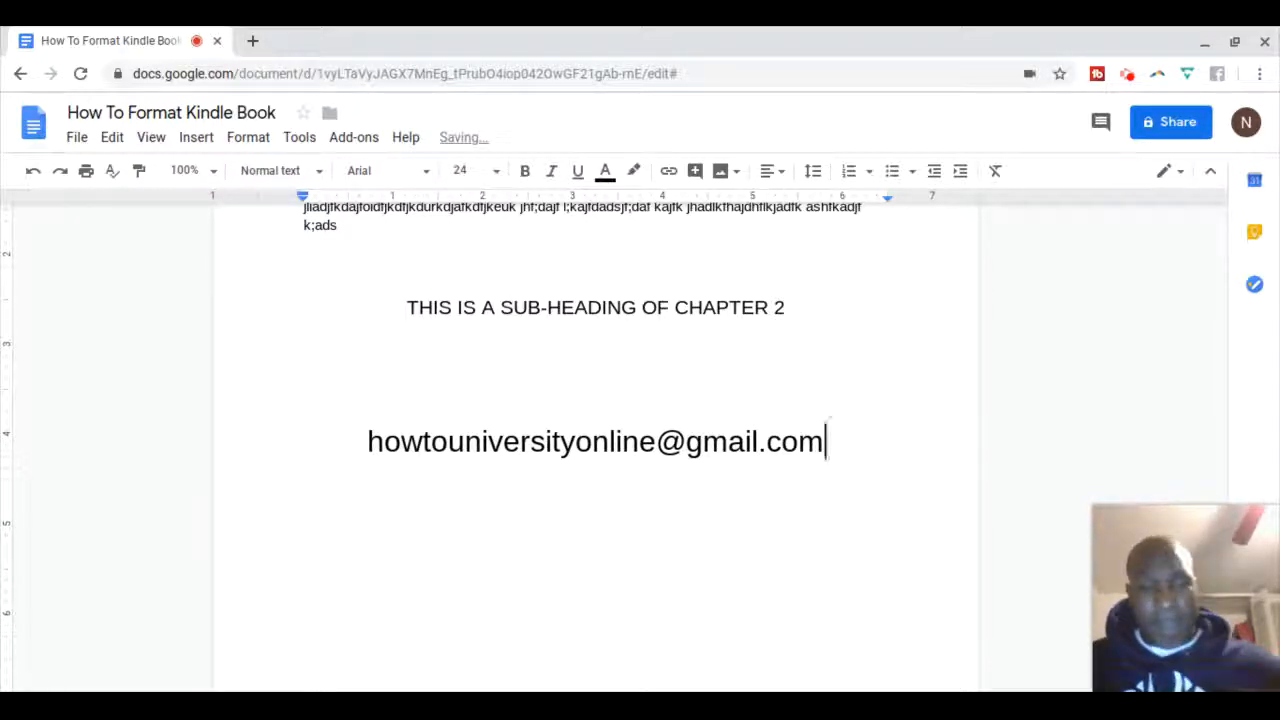
{"action": "key", "text": "Return"}
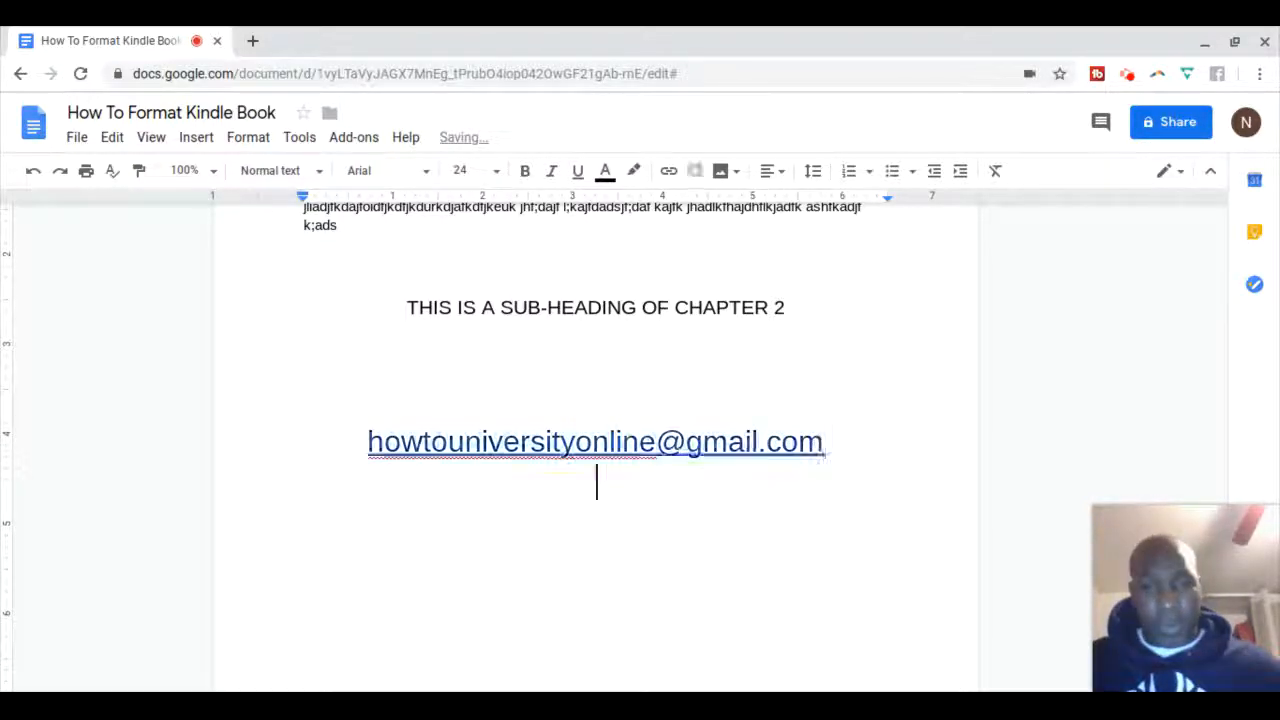
{"action": "key", "text": "Return"}
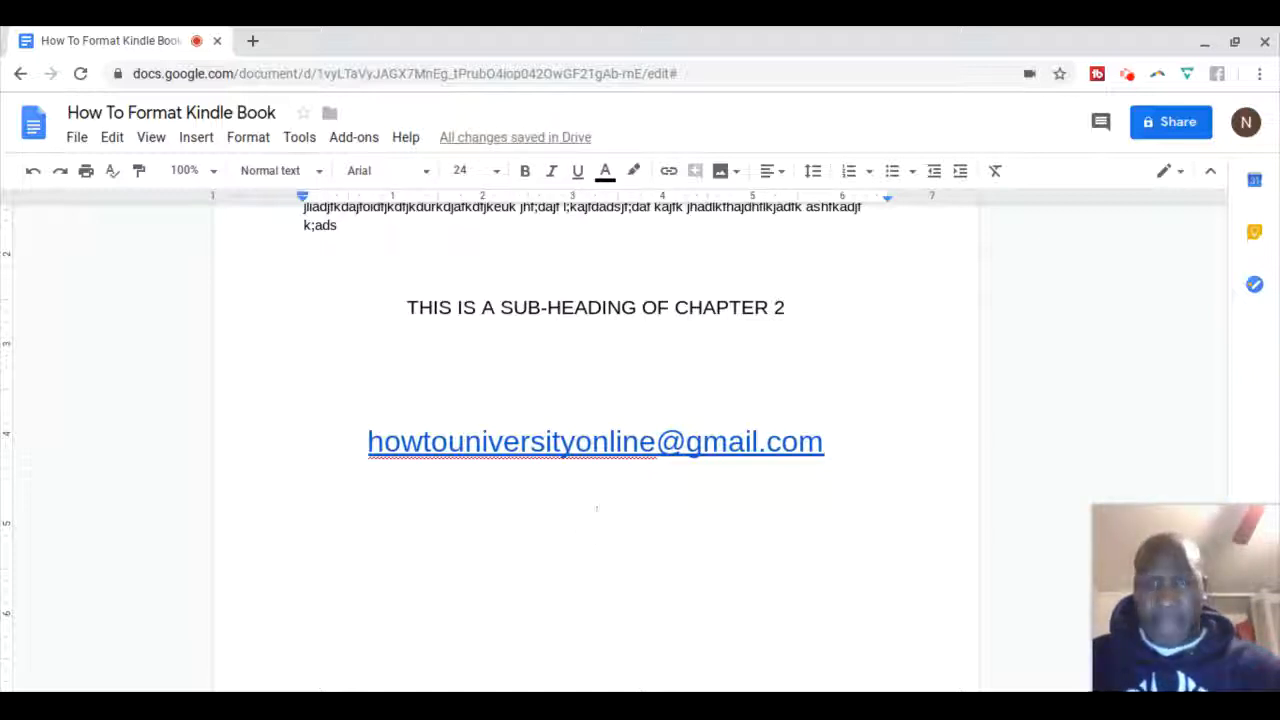
Add the name 'How To University' and the social handle below, then scroll back to the cover
{"action": "type", "text": "How To U"}
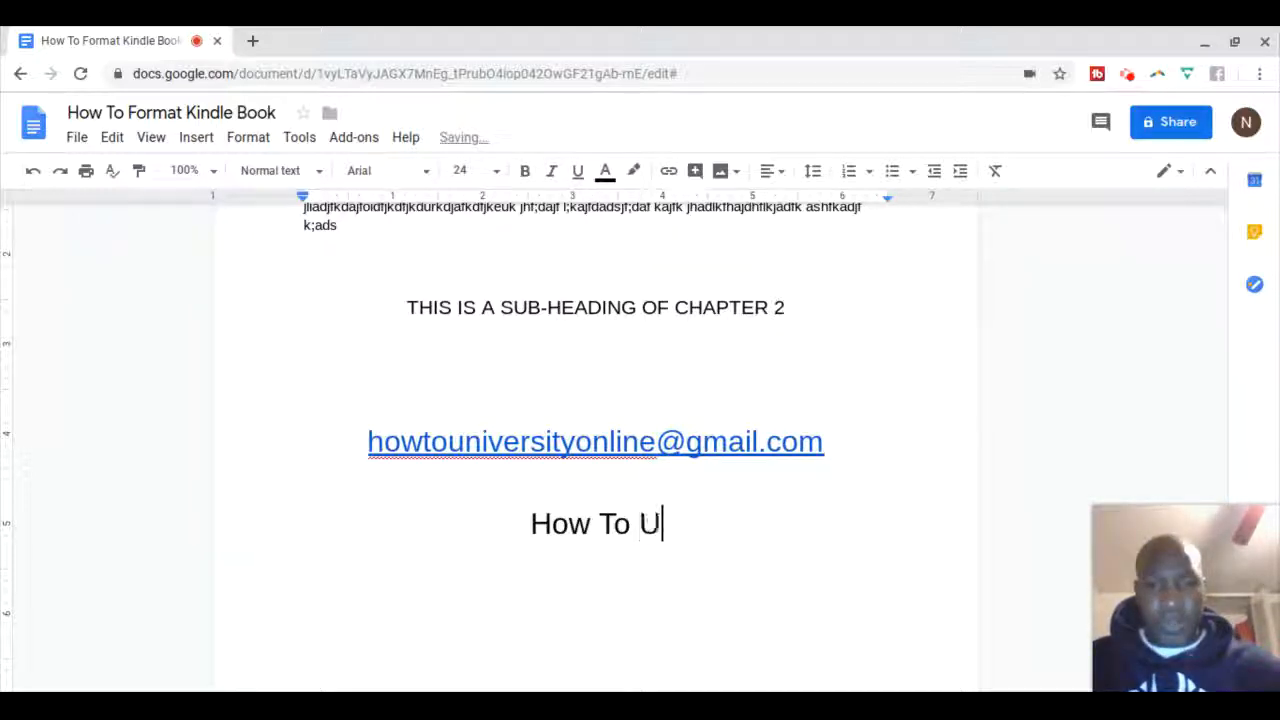
{"action": "type", "text": "niversity"}
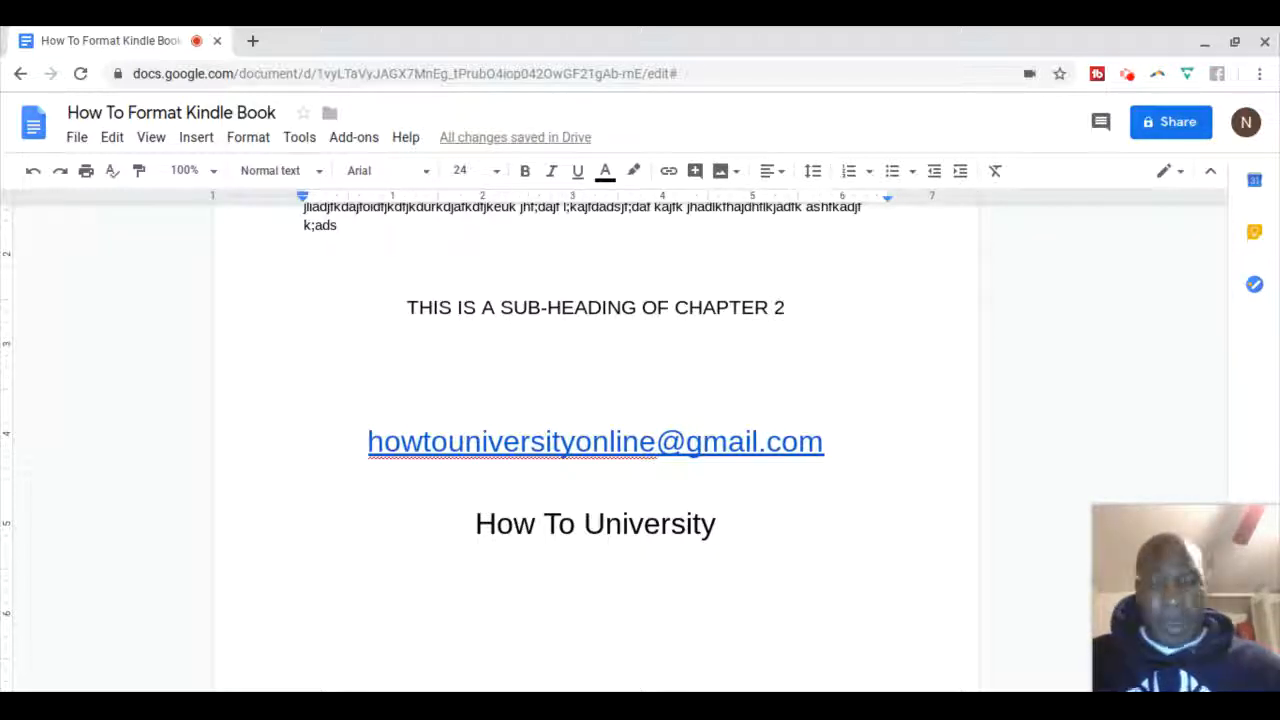
{"action": "key", "text": "Return"}
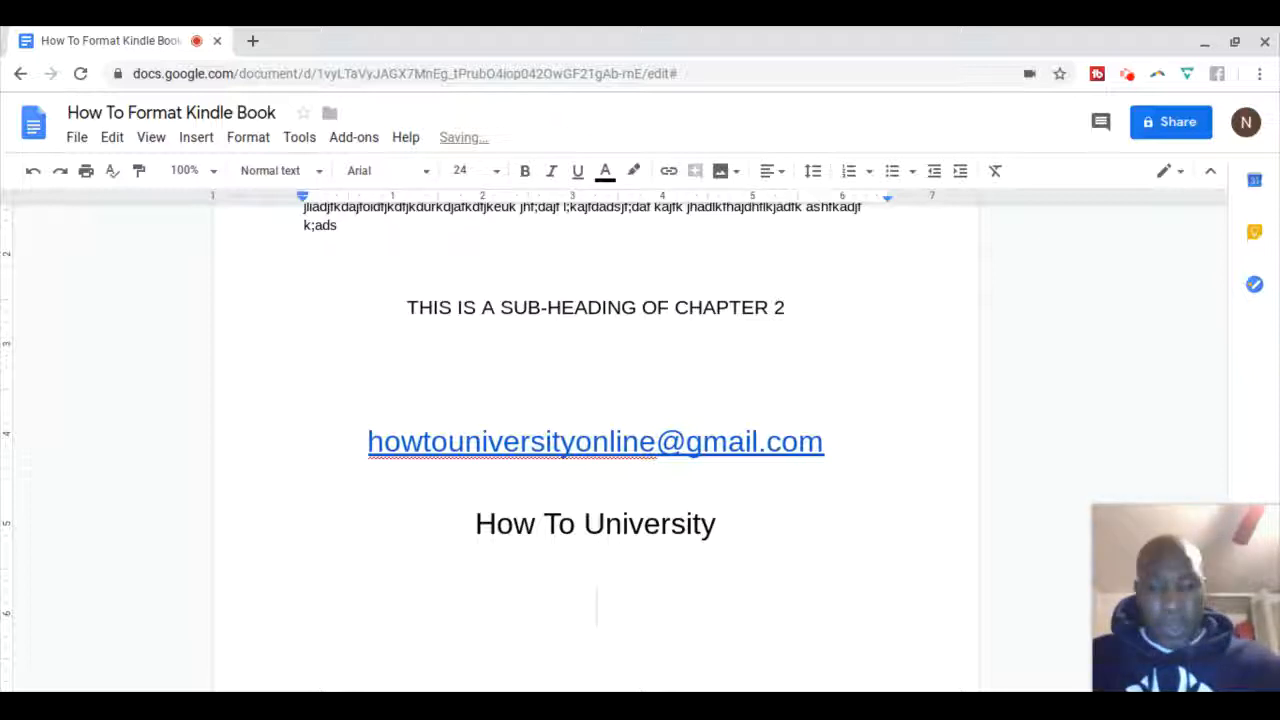
{"action": "type", "text": "how"}
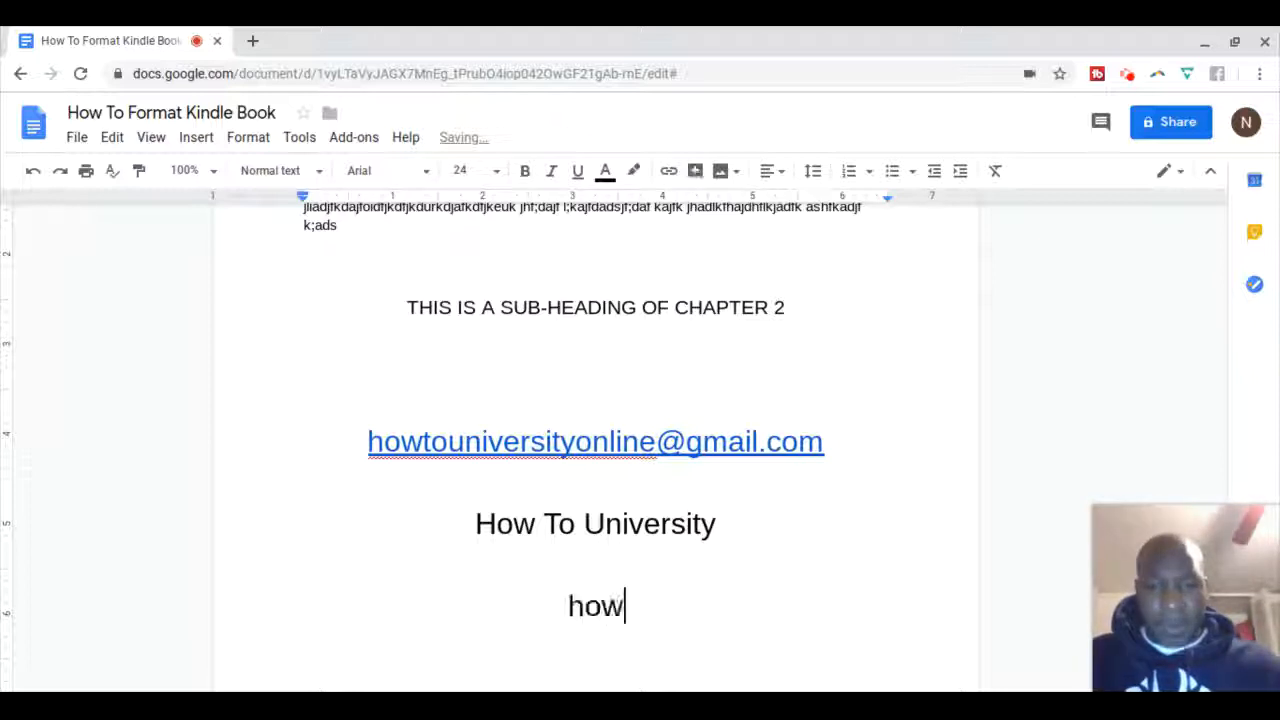
{"action": "type", "text": "_to"}
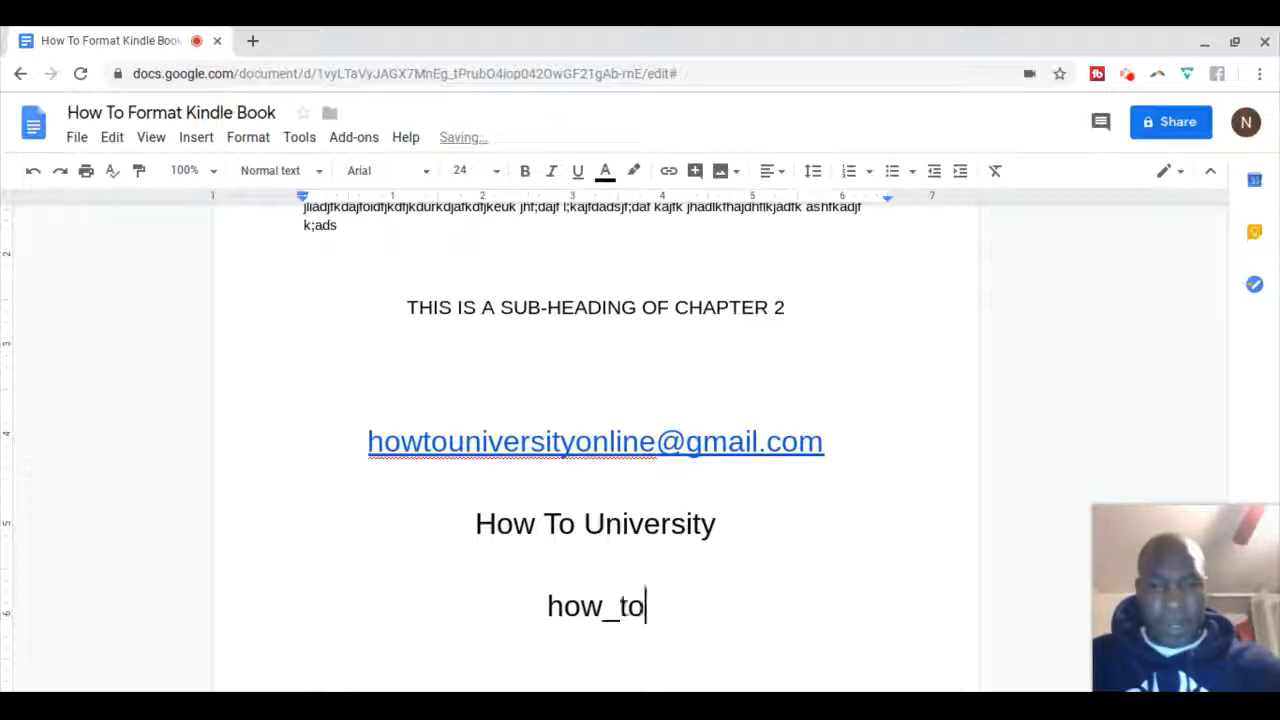
{"action": "type", "text": "_unive"}
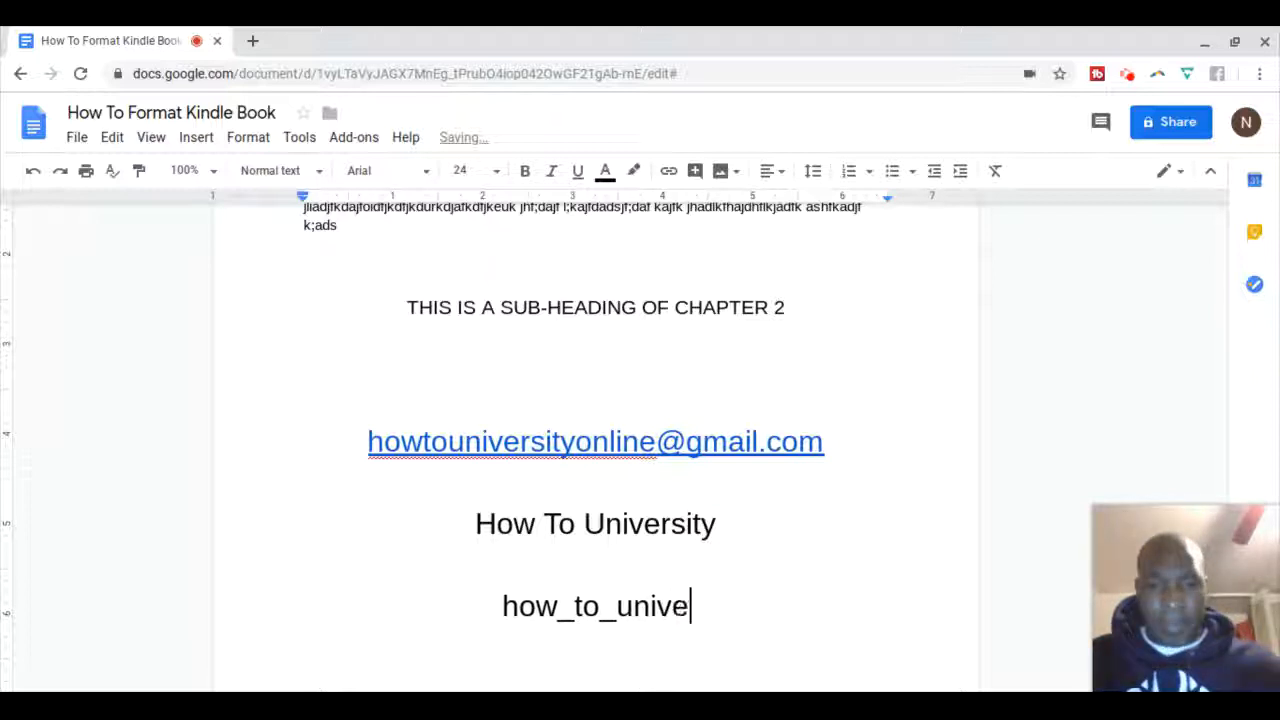
{"action": "type", "text": "rsity"}
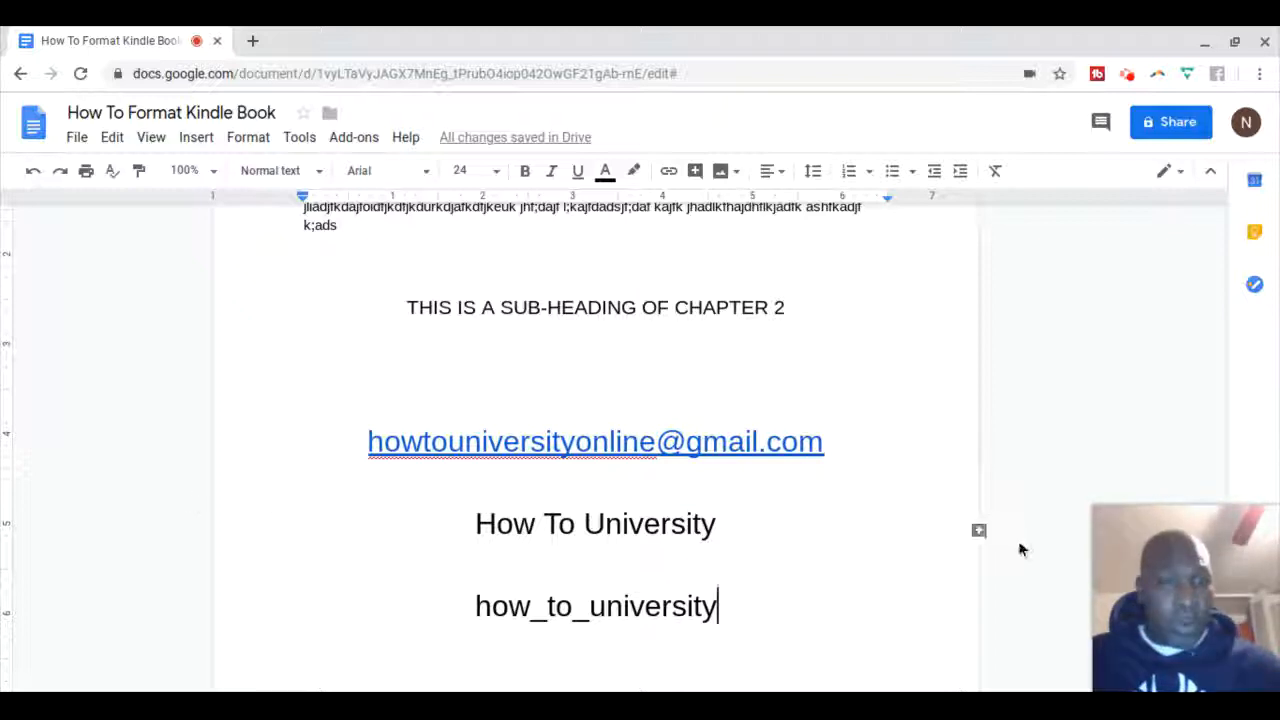
{"action": "scroll", "coordinate": [1020, 546], "scroll_direction": "up", "scroll_amount": 5}
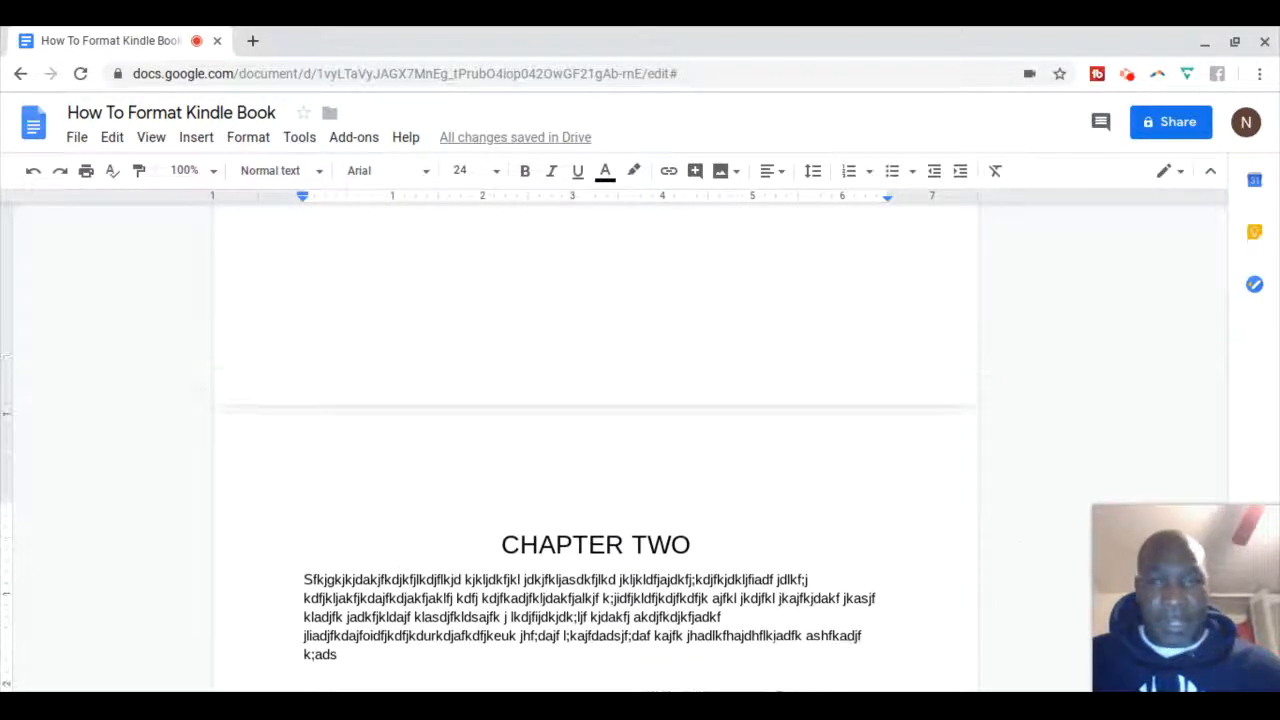
{"action": "scroll", "coordinate": [1018, 540], "scroll_direction": "up", "scroll_amount": 10}
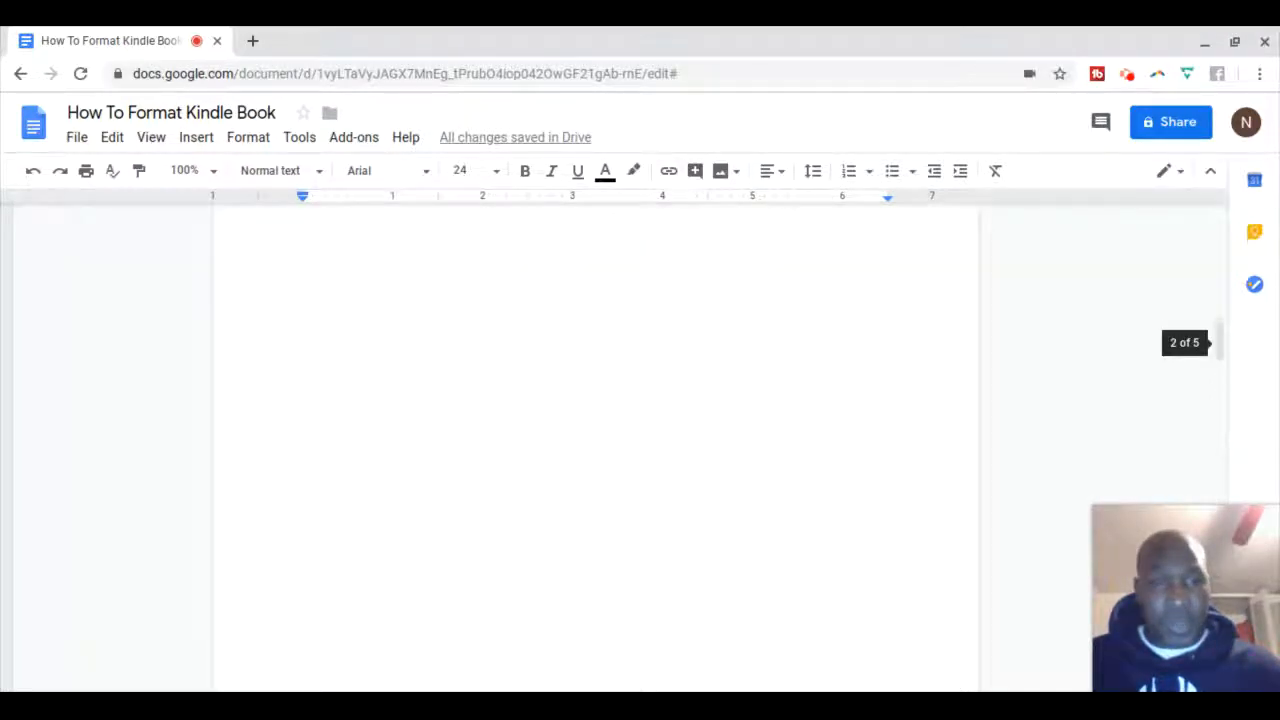
{"action": "scroll", "coordinate": [1018, 540], "scroll_direction": "up", "scroll_amount": 10}
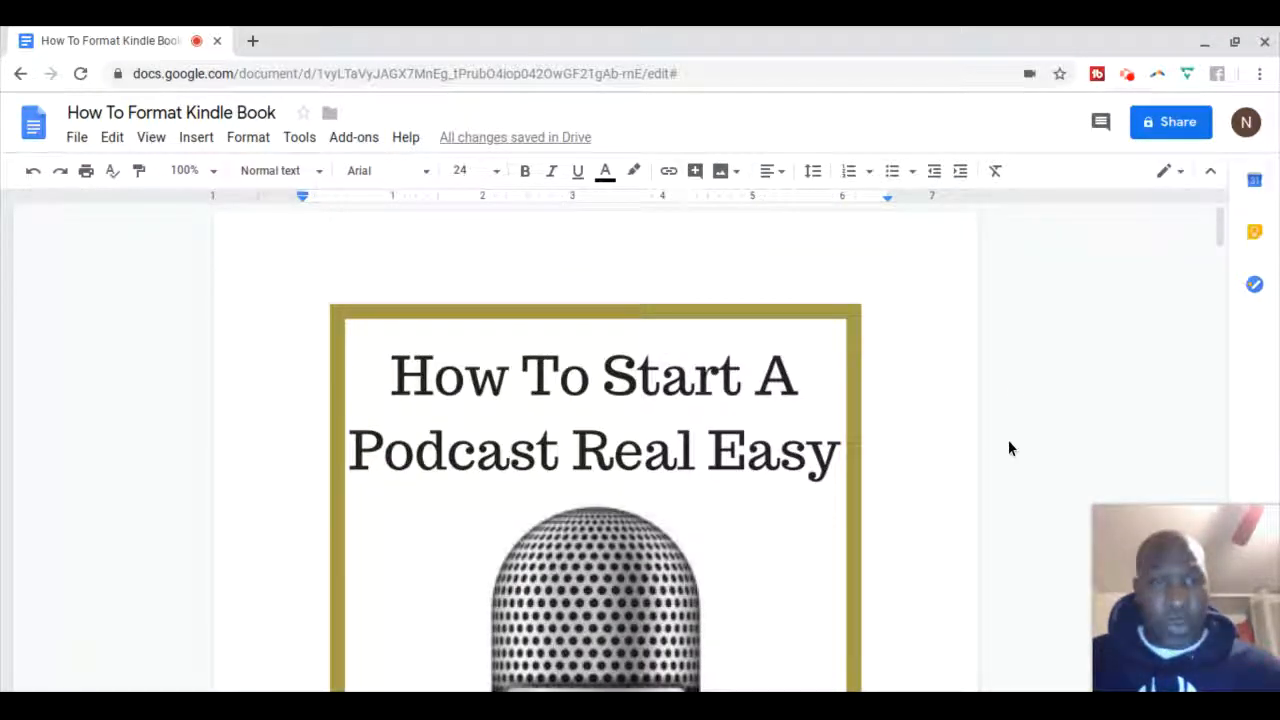